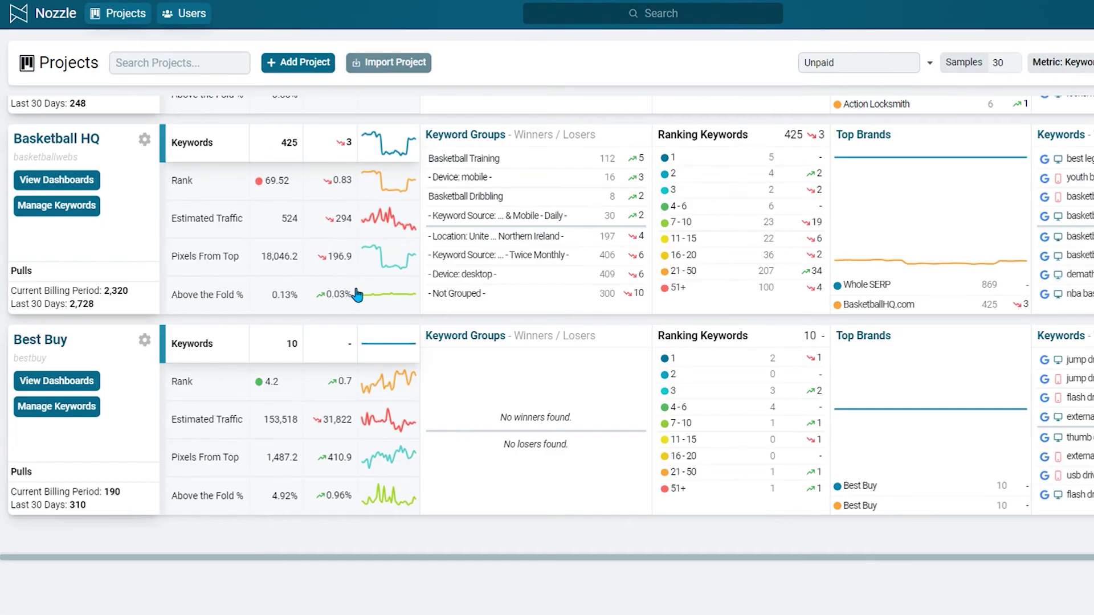
Look through the project list, then open the form for inviting new users from the user list.
{"action": "scroll", "coordinate": [543, 453], "scroll_direction": "down", "scroll_amount": 5}
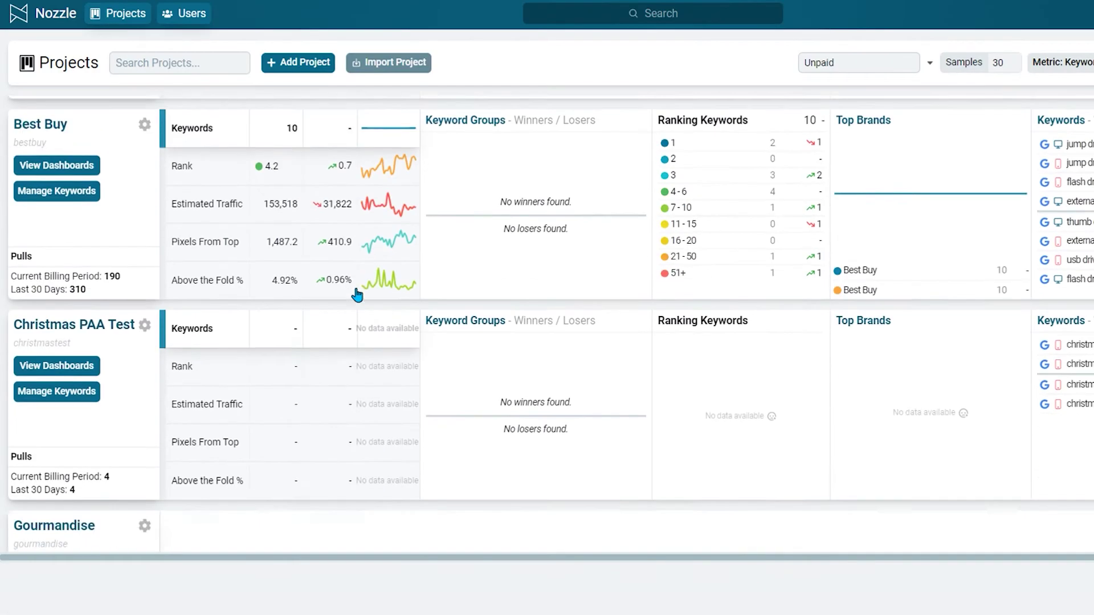
{"action": "scroll", "coordinate": [357, 295], "scroll_direction": "down", "scroll_amount": 15}
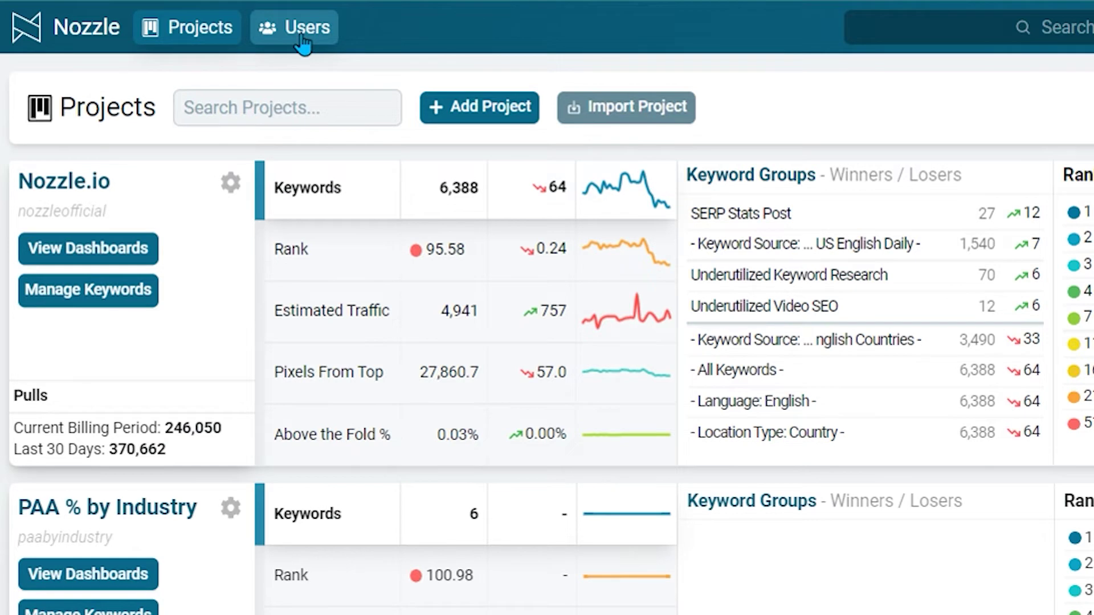
{"action": "left_click", "coordinate": [300, 38]}
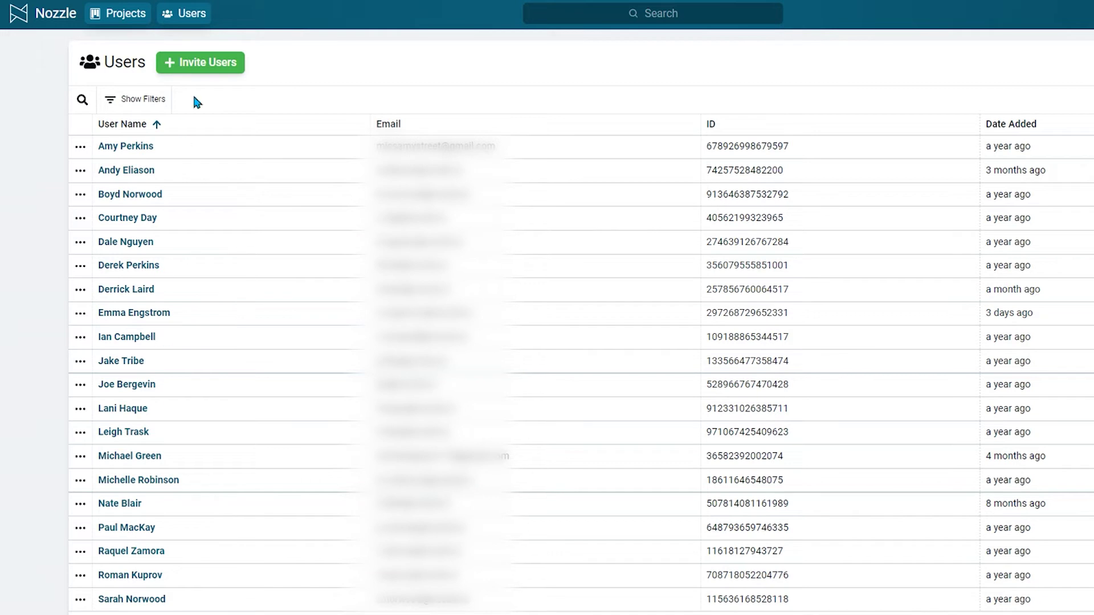
{"action": "left_click", "coordinate": [215, 67]}
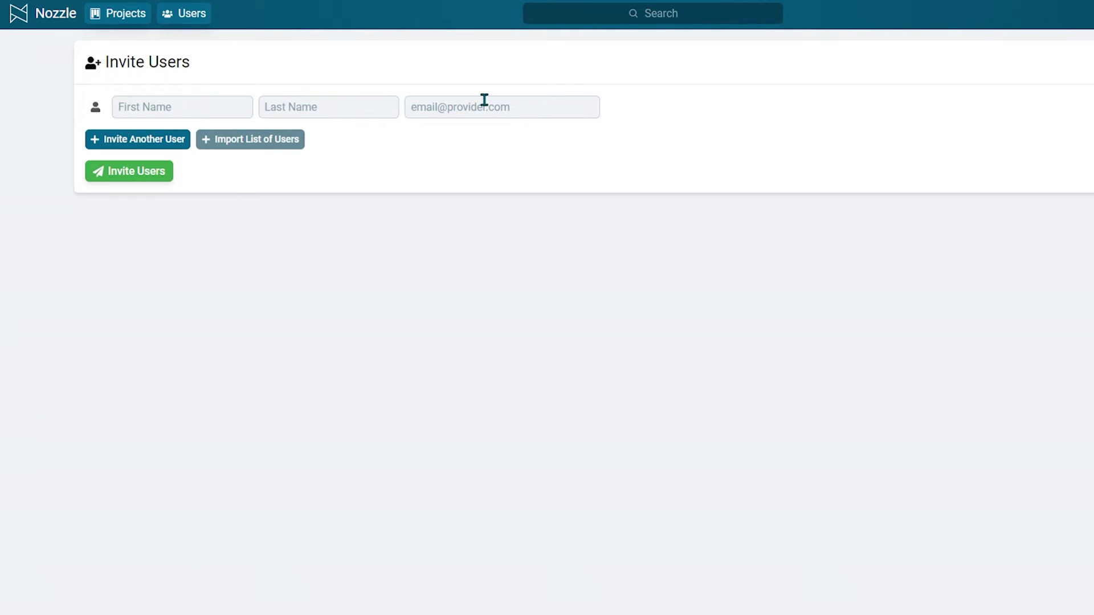
Add three more user rows to the invitation form and open the import for a list of users.
{"action": "left_click", "coordinate": [148, 140]}
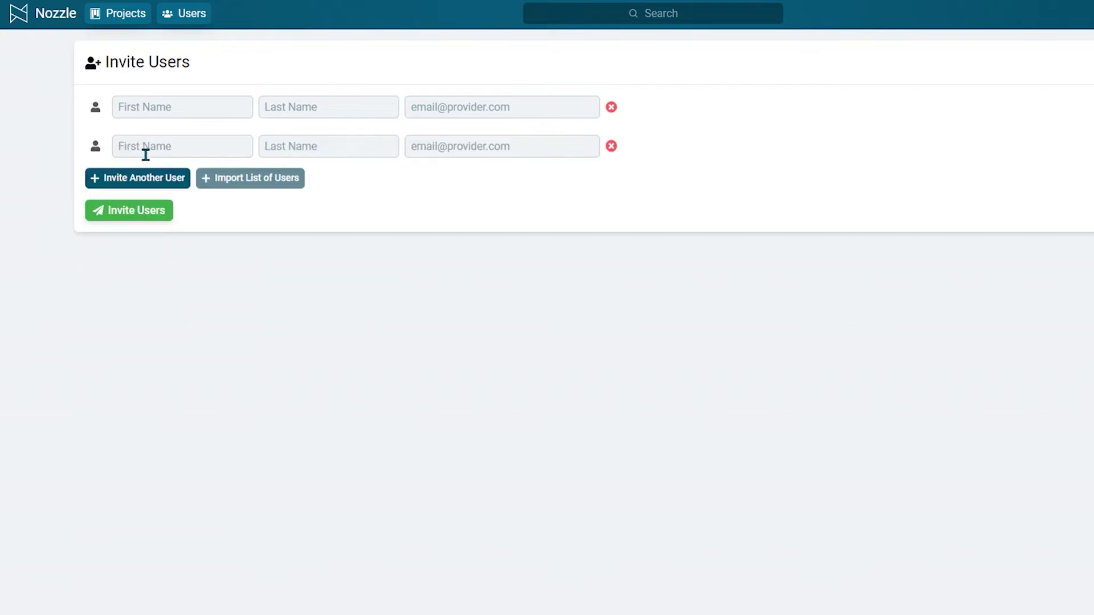
{"action": "left_click", "coordinate": [147, 179]}
{"action": "left_click", "coordinate": [151, 218]}
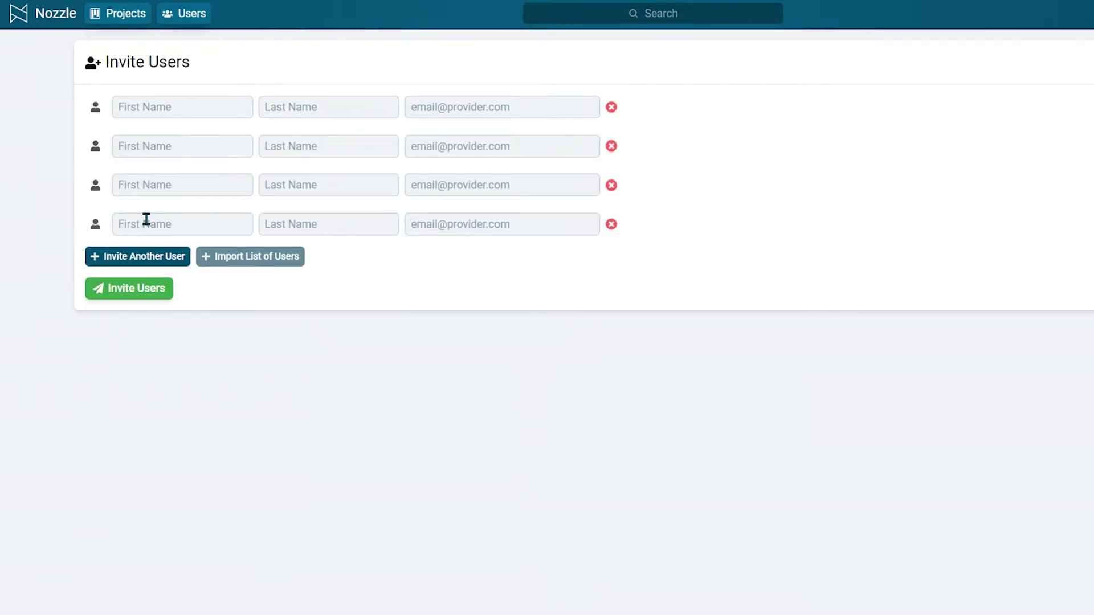
{"action": "left_click", "coordinate": [289, 266]}
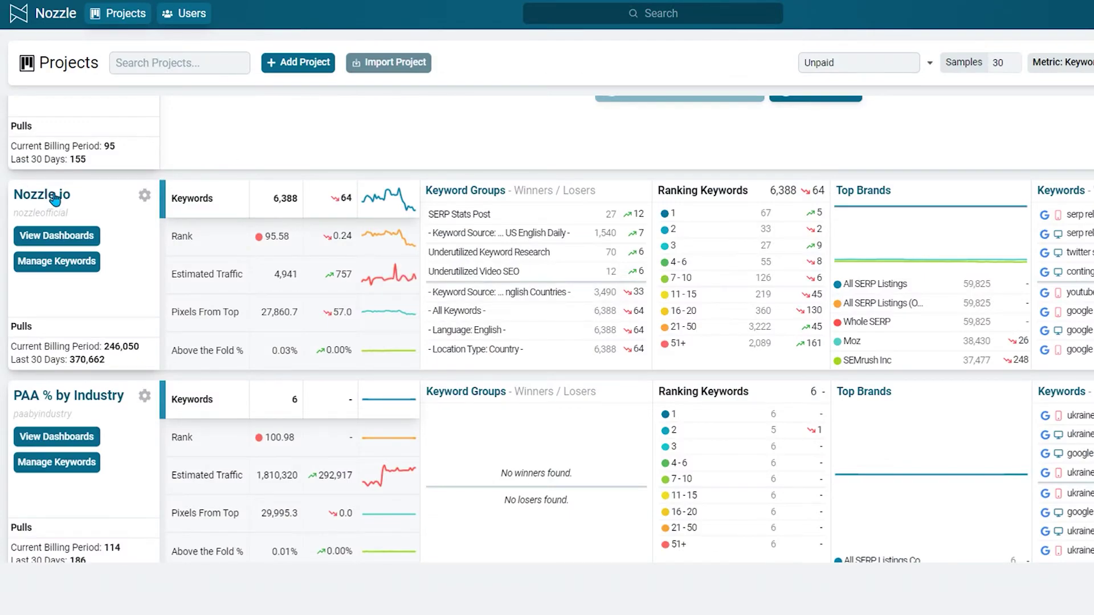
Open the dashboards of the Nozzle.io project and view the History chart in its performance overview.
{"action": "left_click", "coordinate": [74, 239]}
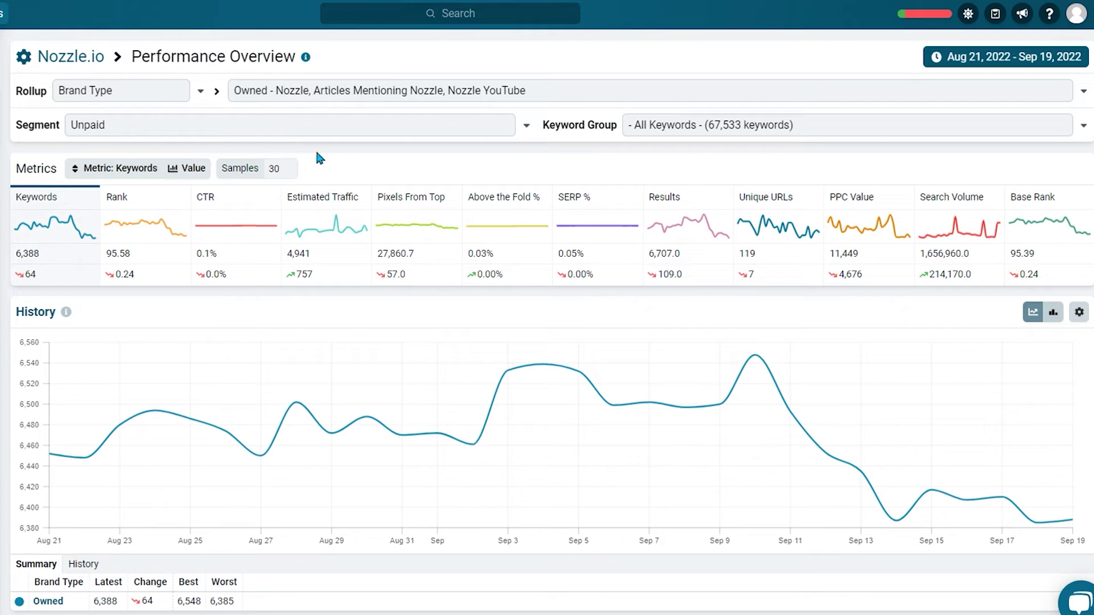
{"action": "scroll", "coordinate": [316, 158], "scroll_direction": "down", "scroll_amount": 3}
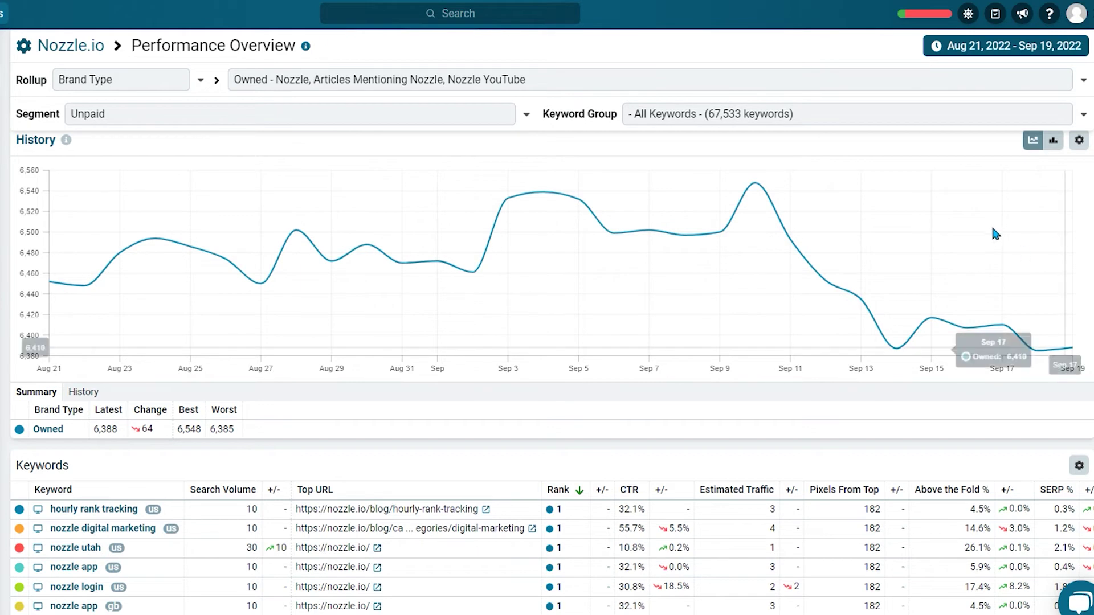
Split the History chart by ranking position, and reset it to the plain line chart.
{"action": "scroll", "coordinate": [1023, 251], "scroll_direction": "up", "scroll_amount": 2}
{"action": "left_click", "coordinate": [1015, 305]}
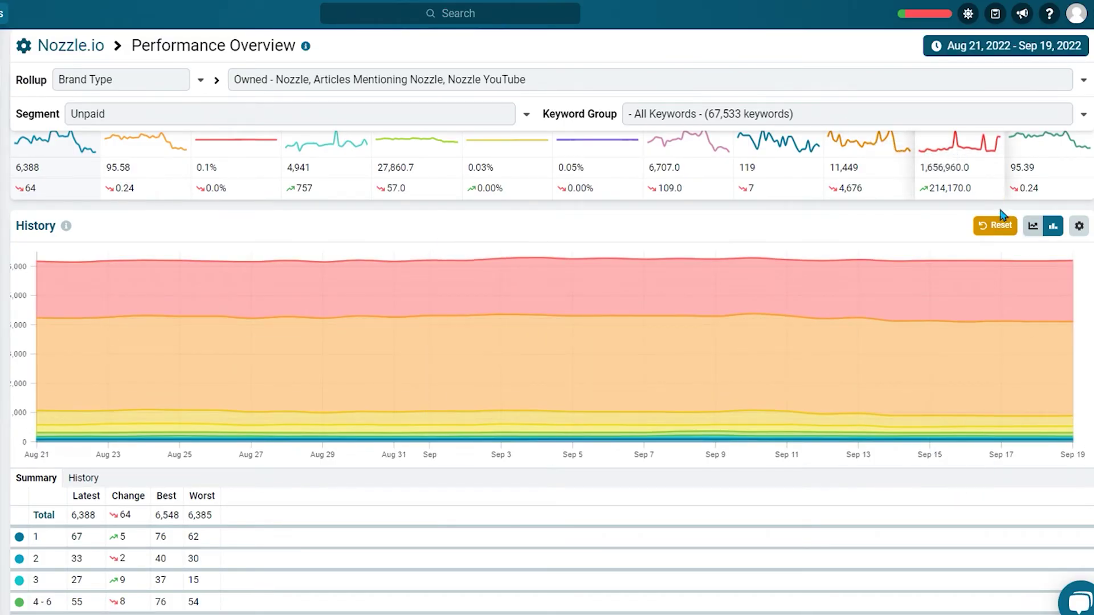
{"action": "left_click", "coordinate": [995, 225]}
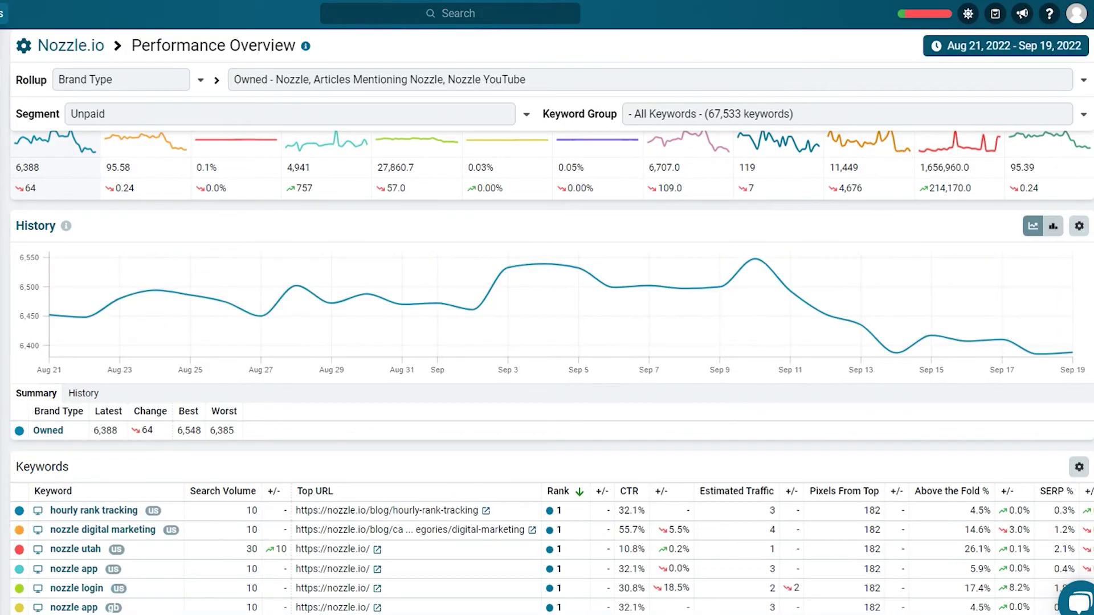
Set the rollup to Brand Property and select Nozzle - Twitter as the property.
{"action": "scroll", "coordinate": [614, 293], "scroll_direction": "down", "scroll_amount": 3}
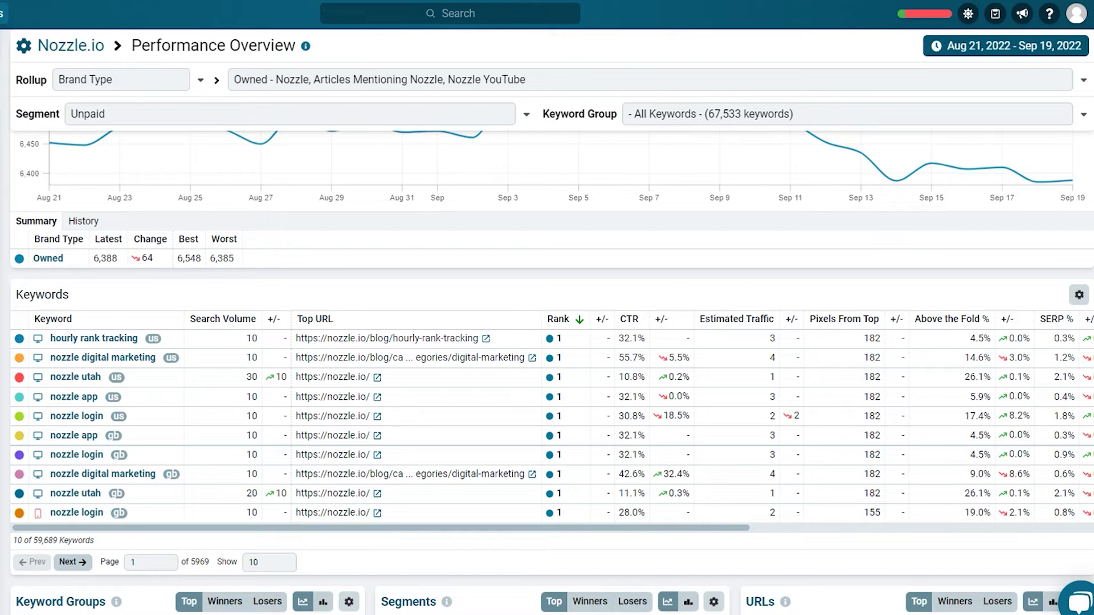
{"action": "scroll", "coordinate": [468, 298], "scroll_direction": "up", "scroll_amount": 5}
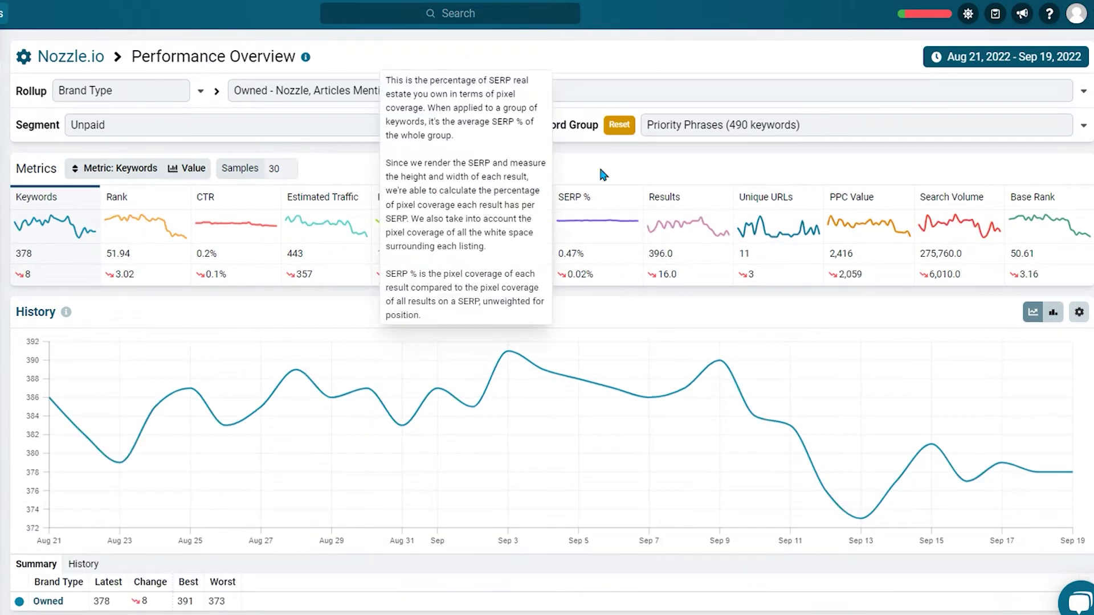
{"action": "left_click", "coordinate": [160, 86]}
{"action": "key", "text": "Down"}
{"action": "key", "text": "Down"}
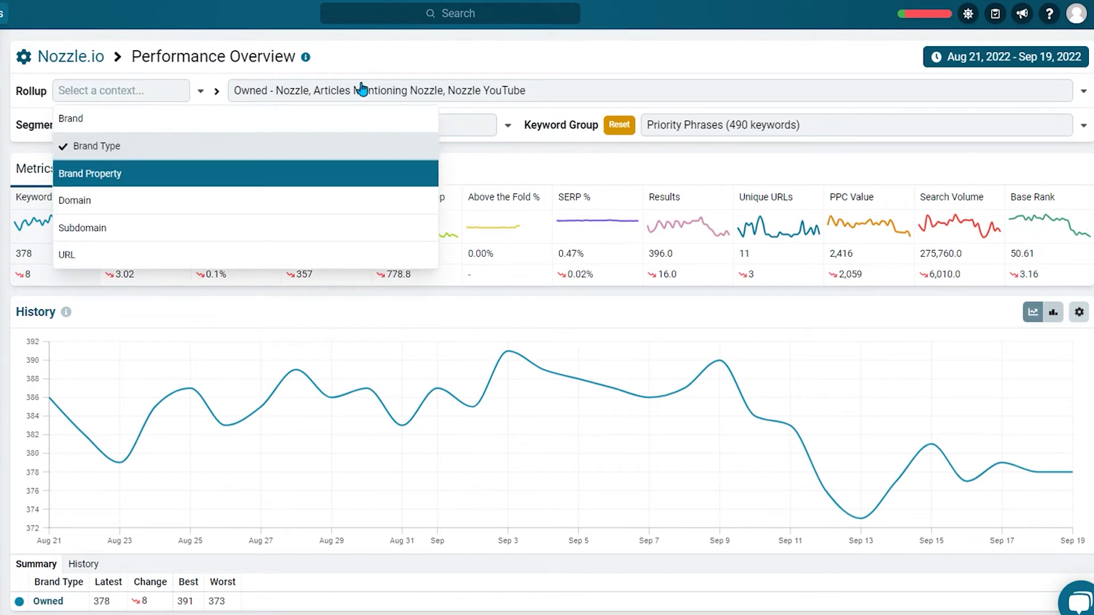
{"action": "key", "text": "Return"}
{"action": "left_click", "coordinate": [381, 90]}
{"action": "scroll", "coordinate": [342, 302], "scroll_direction": "down", "scroll_amount": 10}
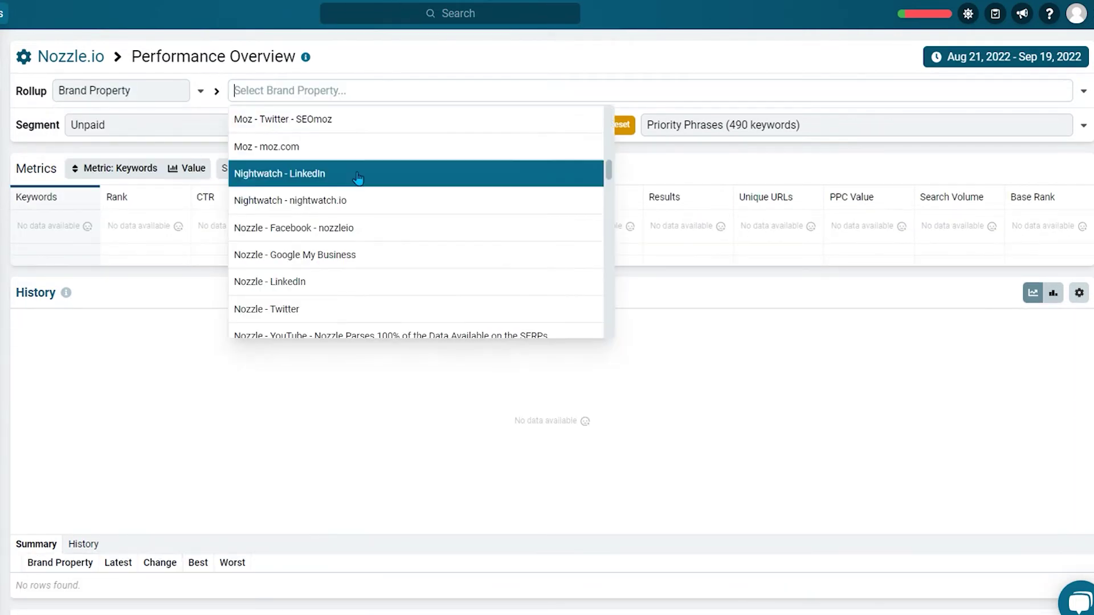
{"action": "left_click", "coordinate": [316, 310]}
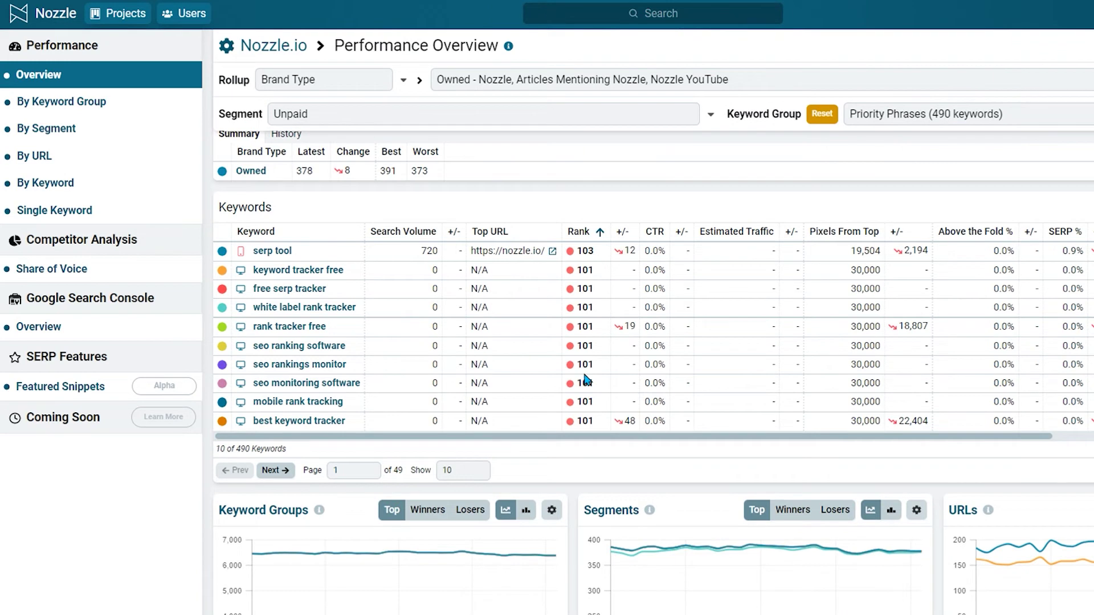
Sort the Keywords table by rank with the best positions first.
{"action": "scroll", "coordinate": [581, 308], "scroll_direction": "down", "scroll_amount": 3}
{"action": "scroll", "coordinate": [577, 307], "scroll_direction": "up", "scroll_amount": 1}
{"action": "scroll", "coordinate": [577, 308], "scroll_direction": "down", "scroll_amount": 3}
{"action": "scroll", "coordinate": [577, 307], "scroll_direction": "up", "scroll_amount": 3}
{"action": "scroll", "coordinate": [579, 311], "scroll_direction": "up", "scroll_amount": 1}
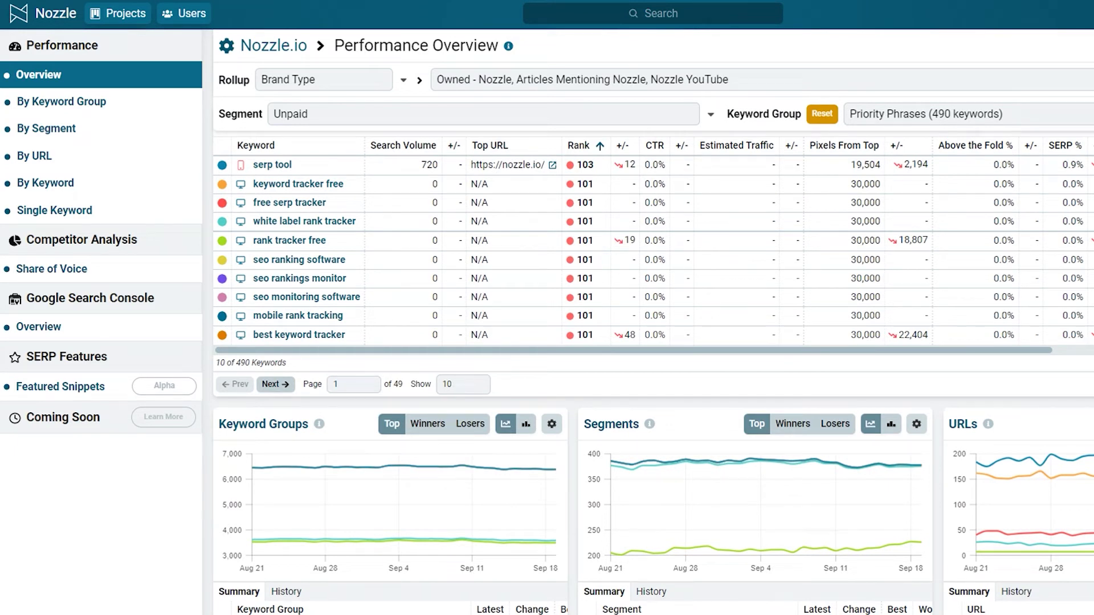
{"action": "left_click", "coordinate": [594, 148]}
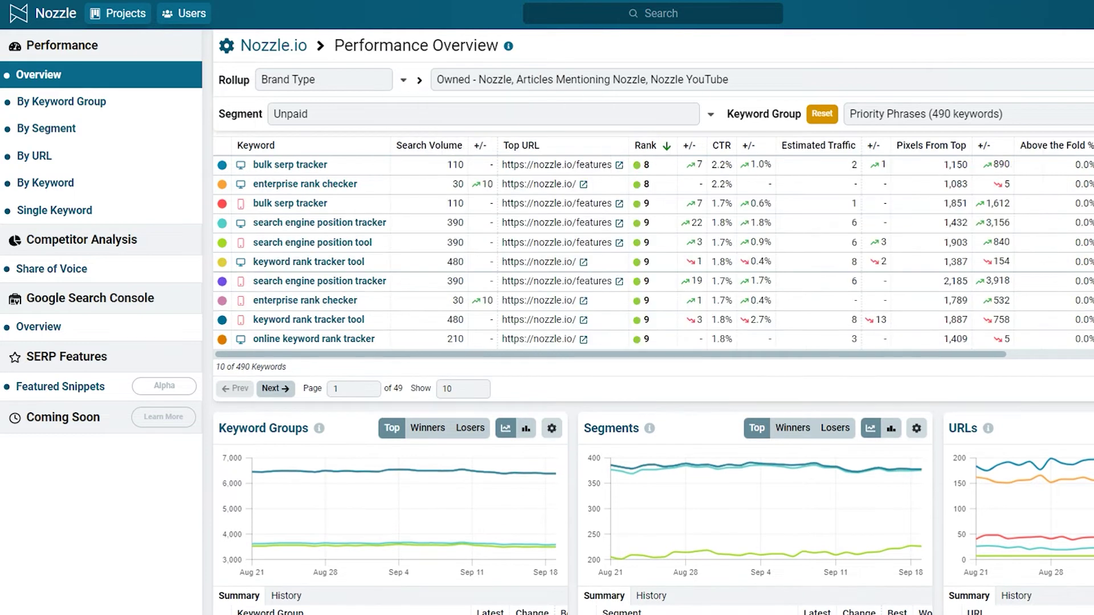
{"action": "scroll", "coordinate": [651, 335], "scroll_direction": "up", "scroll_amount": 3}
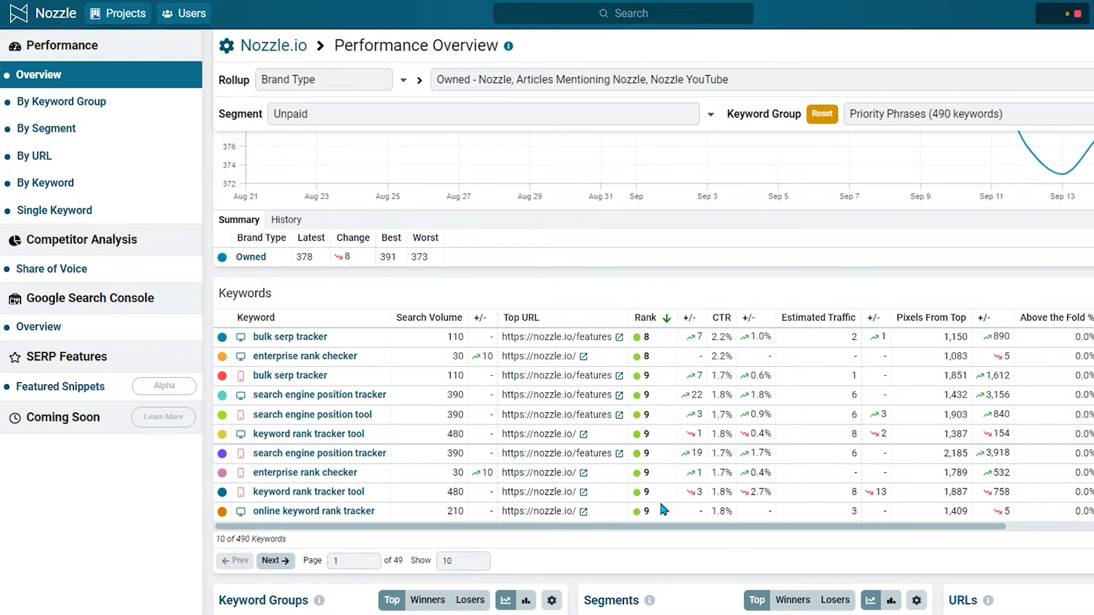
Review the metric columns of the Keywords table and sort it by search volume, highest first.
{"action": "scroll", "coordinate": [904, 391], "scroll_direction": "right", "scroll_amount": 5}
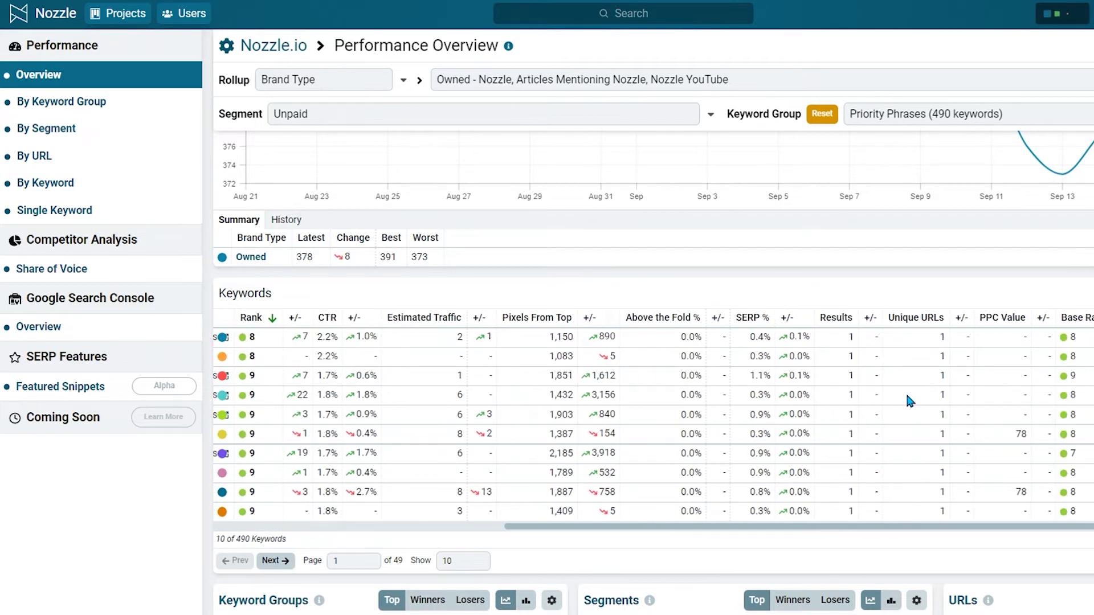
{"action": "scroll", "coordinate": [905, 399], "scroll_direction": "left", "scroll_amount": 5}
{"action": "mouse_move", "coordinate": [652, 329]}
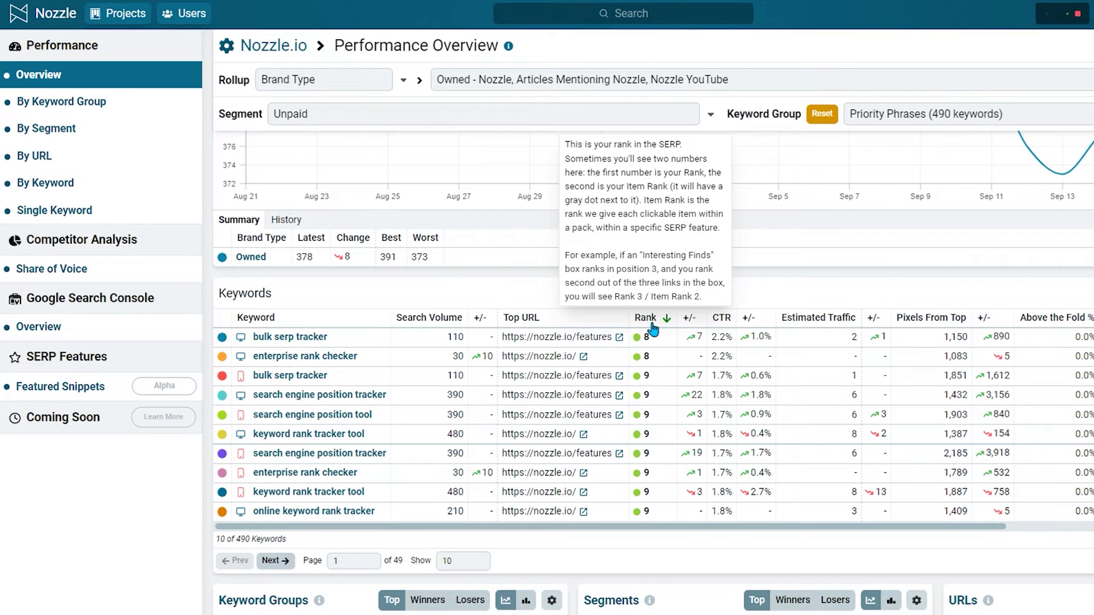
{"action": "mouse_move", "coordinate": [821, 325]}
{"action": "left_click", "coordinate": [426, 319]}
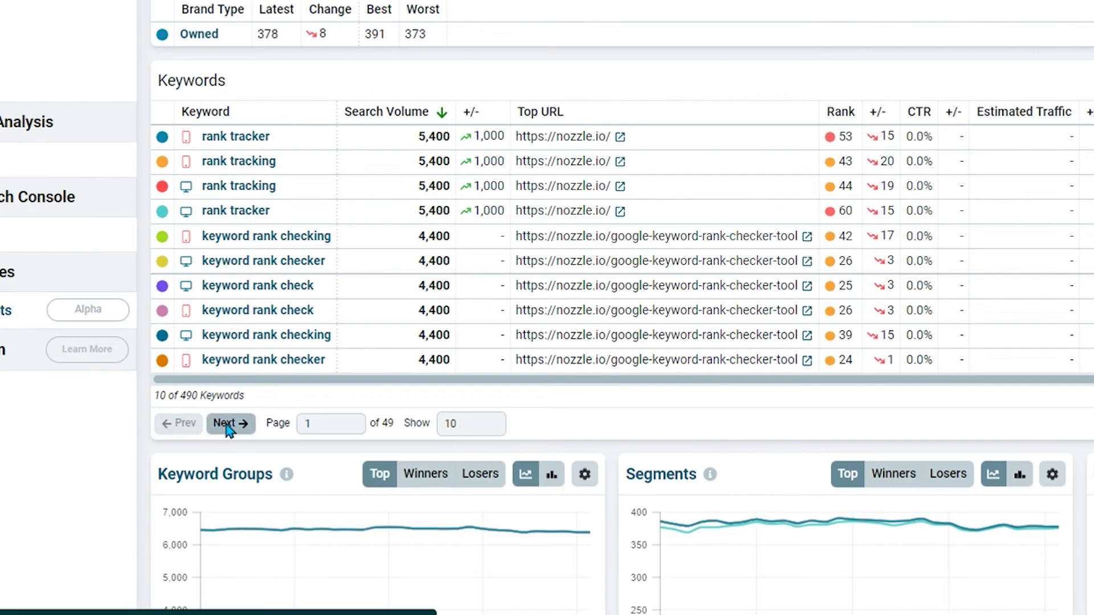
Page forward to page 4 of the Keywords table and set it to show 50 keywords per page.
{"action": "left_click", "coordinate": [227, 424]}
{"action": "left_click", "coordinate": [226, 424]}
{"action": "left_click", "coordinate": [226, 425]}
{"action": "double_click", "coordinate": [456, 423]}
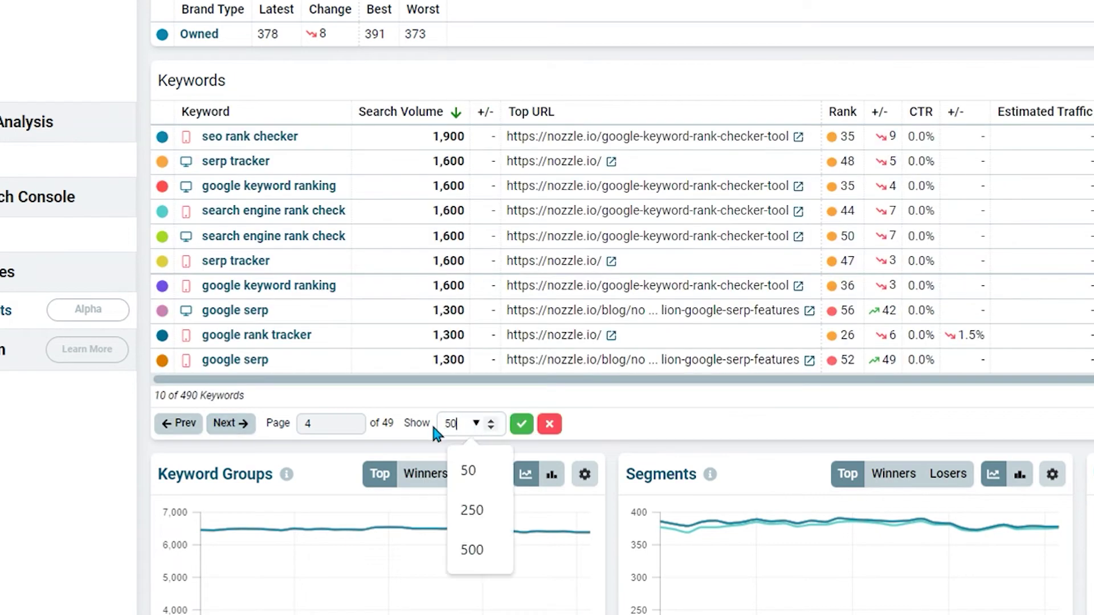
{"action": "key", "text": "Return"}
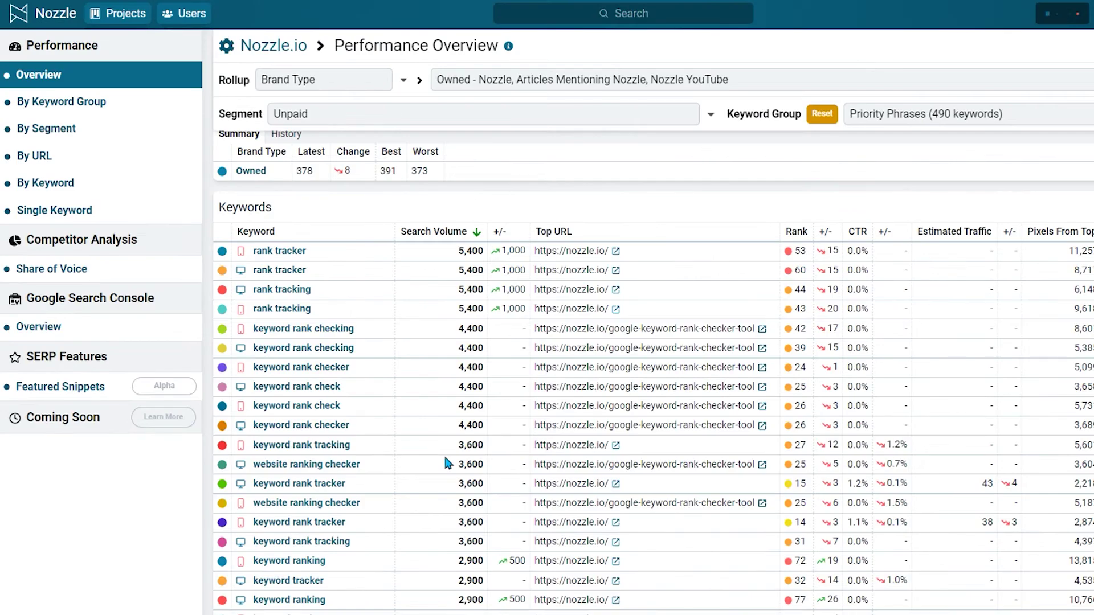
Switch the Keyword Groups chart below the Keywords table to the winners and on to the losers.
{"action": "scroll", "coordinate": [443, 453], "scroll_direction": "down", "scroll_amount": 10}
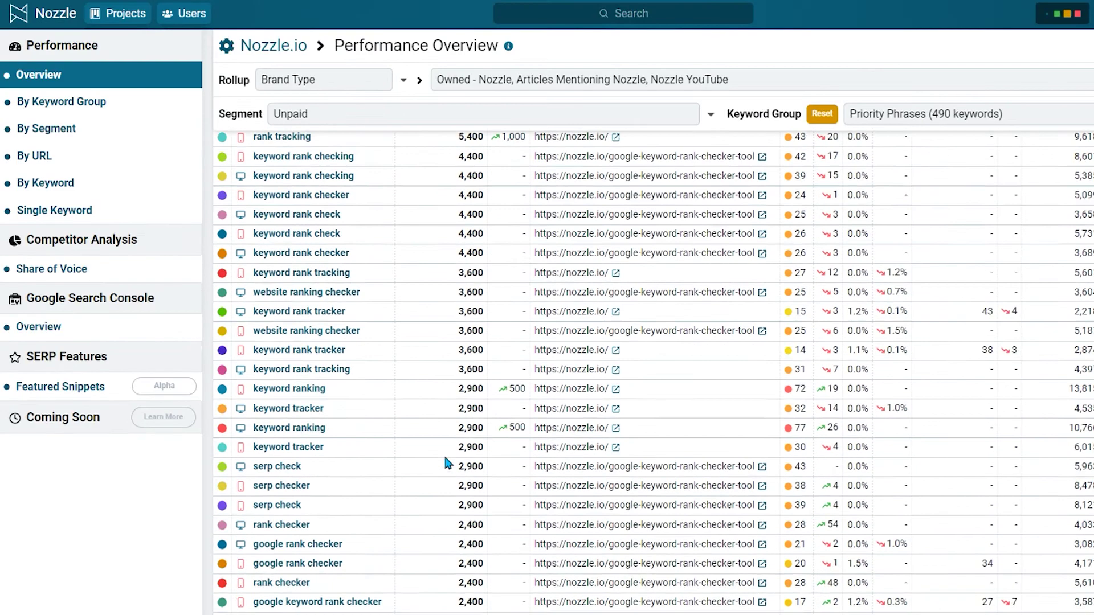
{"action": "scroll", "coordinate": [308, 395], "scroll_direction": "down", "scroll_amount": 5}
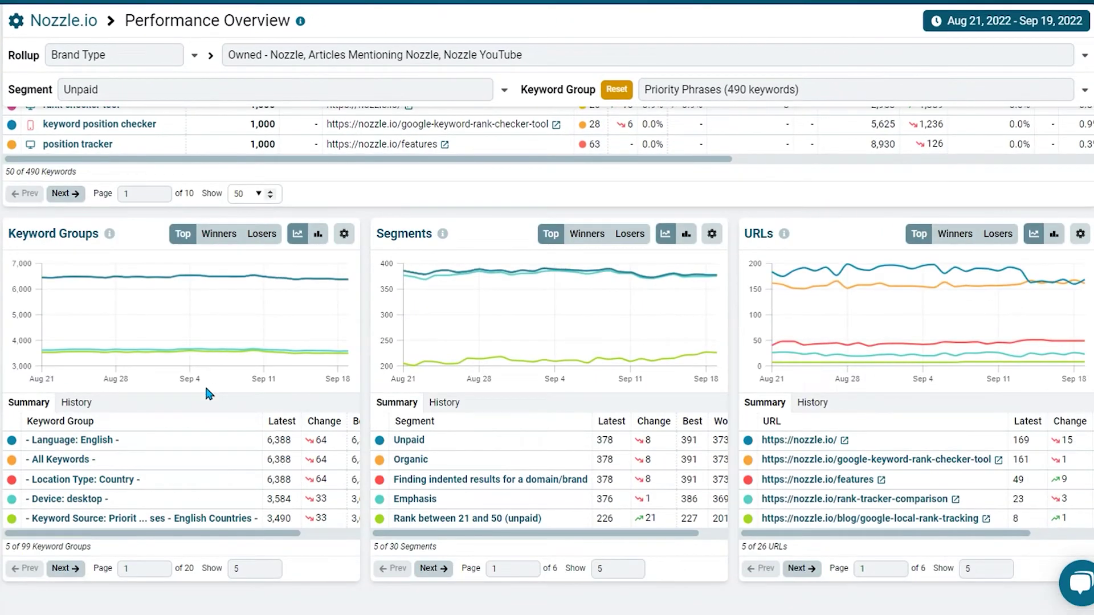
{"action": "scroll", "coordinate": [204, 384], "scroll_direction": "down", "scroll_amount": 2}
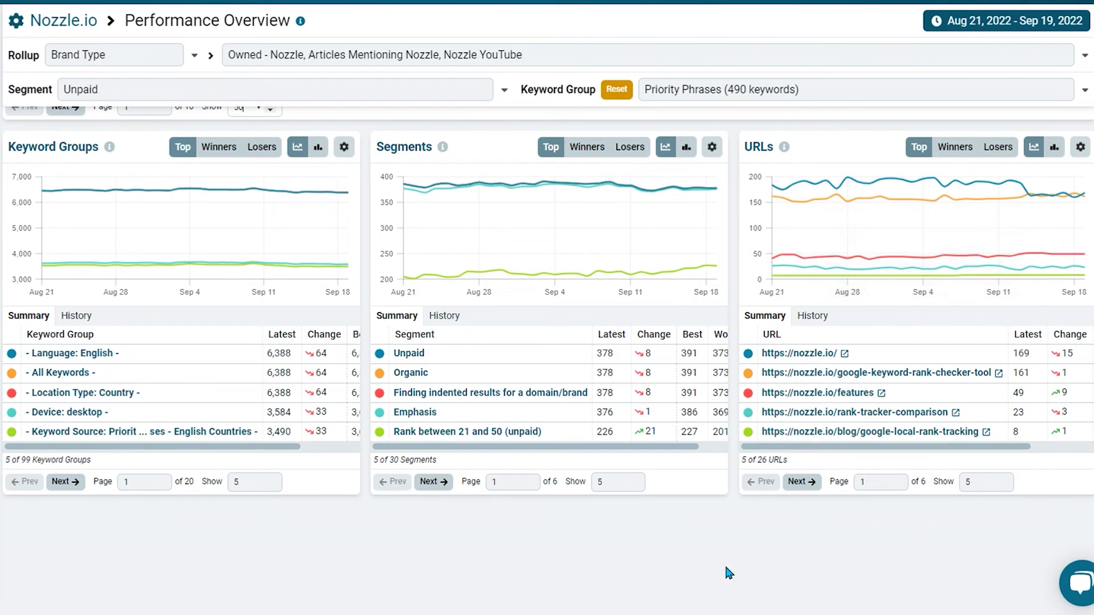
{"action": "left_click", "coordinate": [211, 151]}
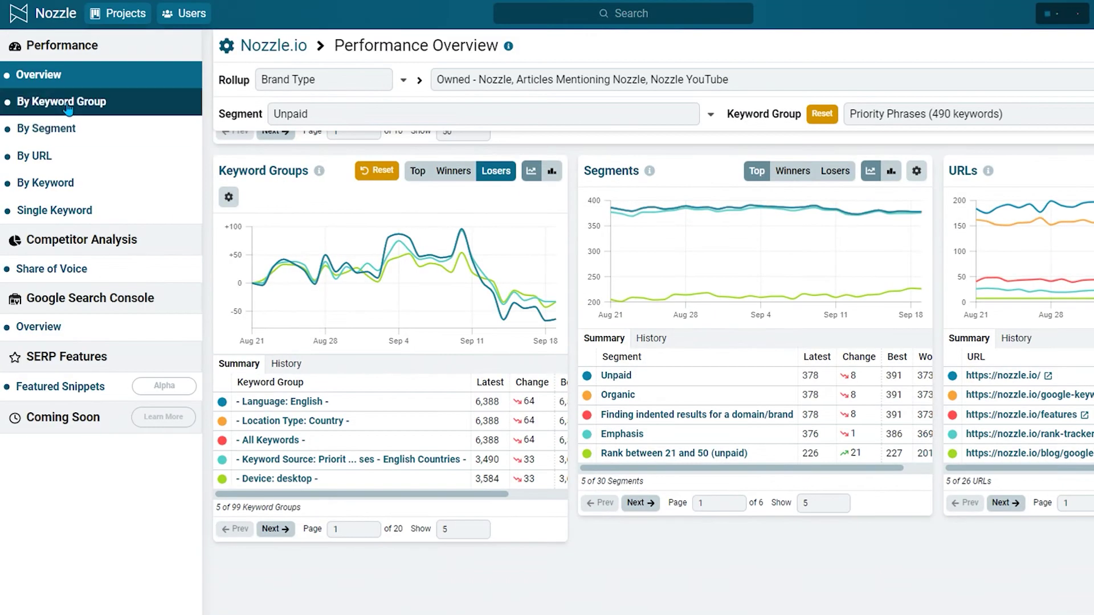
Read the explanations of the Keywords, Rank, CTR, Estimated Traffic, Pixels From Top and Above the Fold % metrics.
{"action": "left_click", "coordinate": [60, 155]}
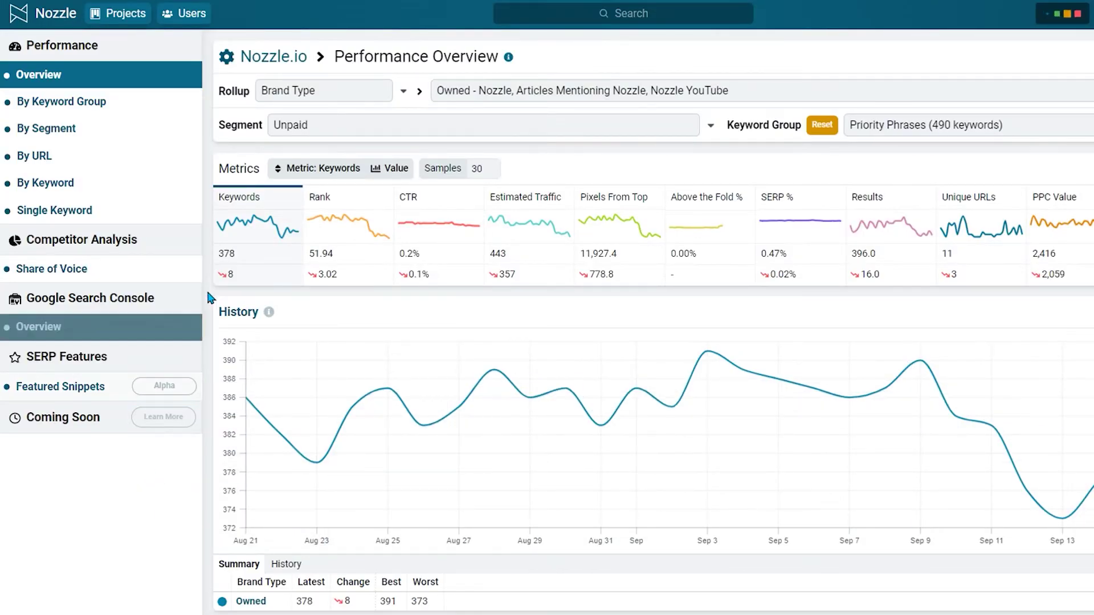
{"action": "mouse_move", "coordinate": [256, 210]}
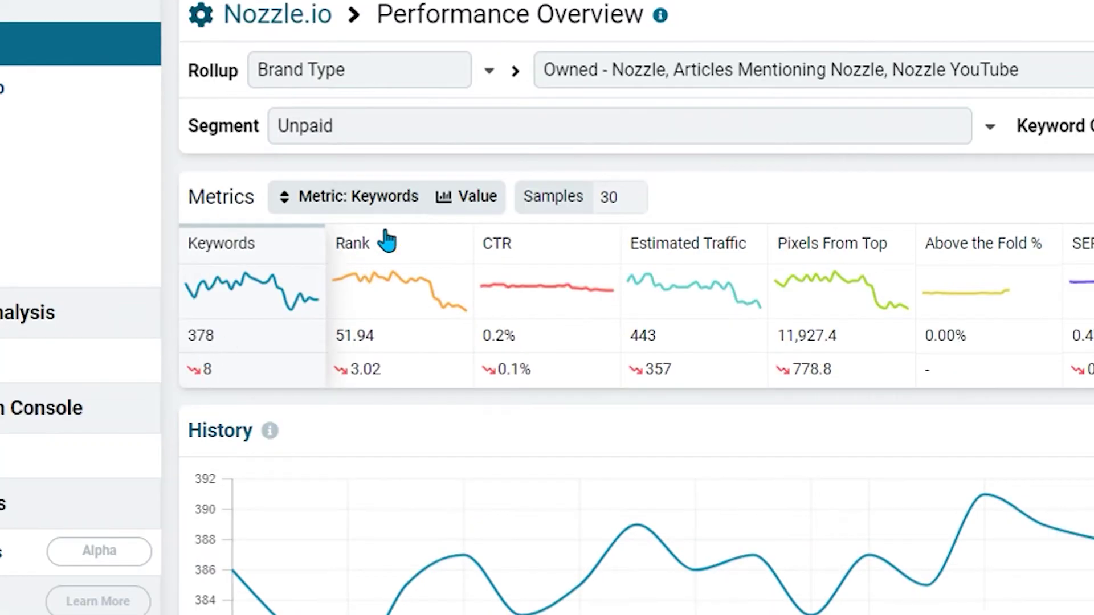
{"action": "mouse_move", "coordinate": [388, 226]}
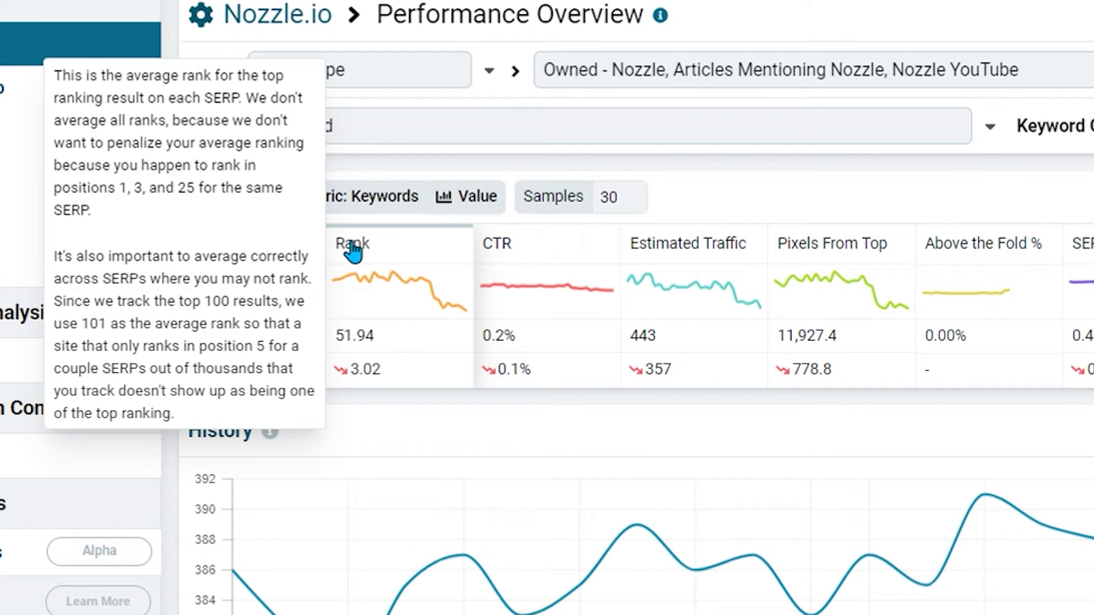
{"action": "mouse_move", "coordinate": [505, 258]}
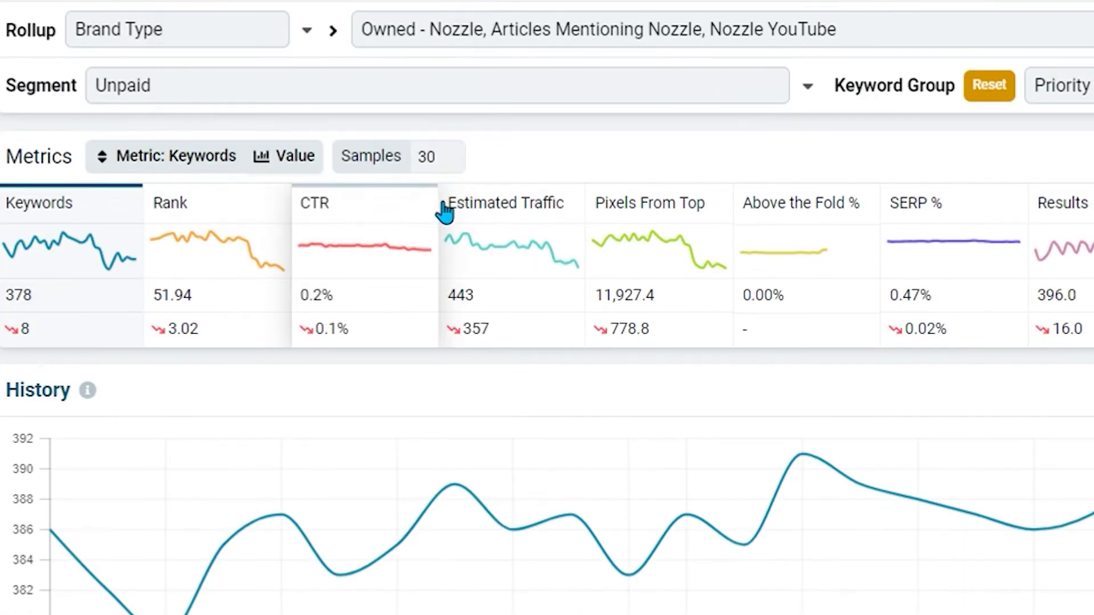
{"action": "mouse_move", "coordinate": [661, 256]}
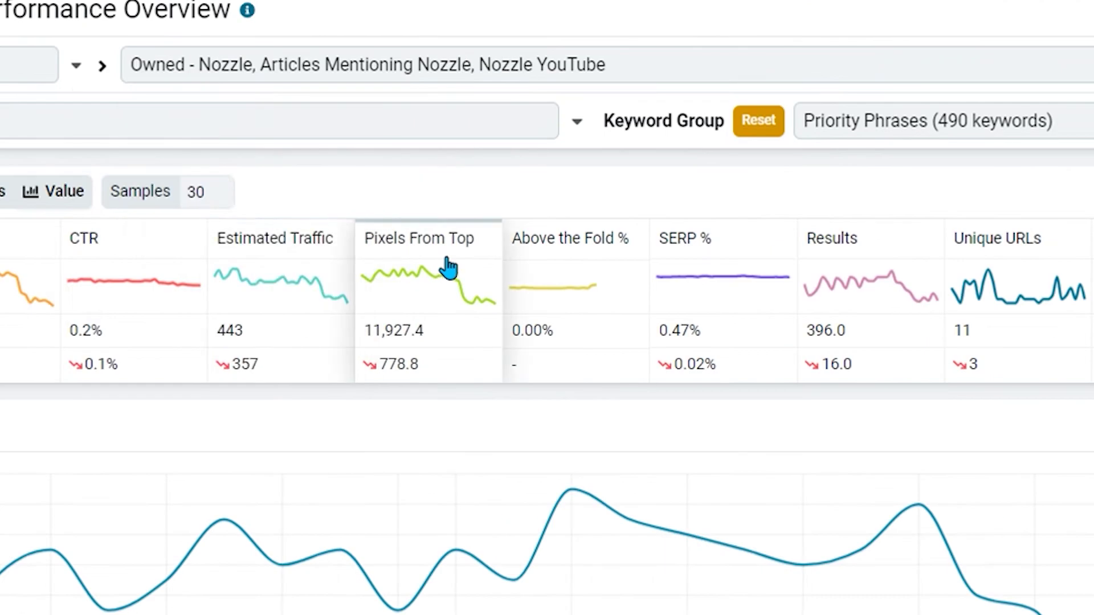
{"action": "mouse_move", "coordinate": [681, 219]}
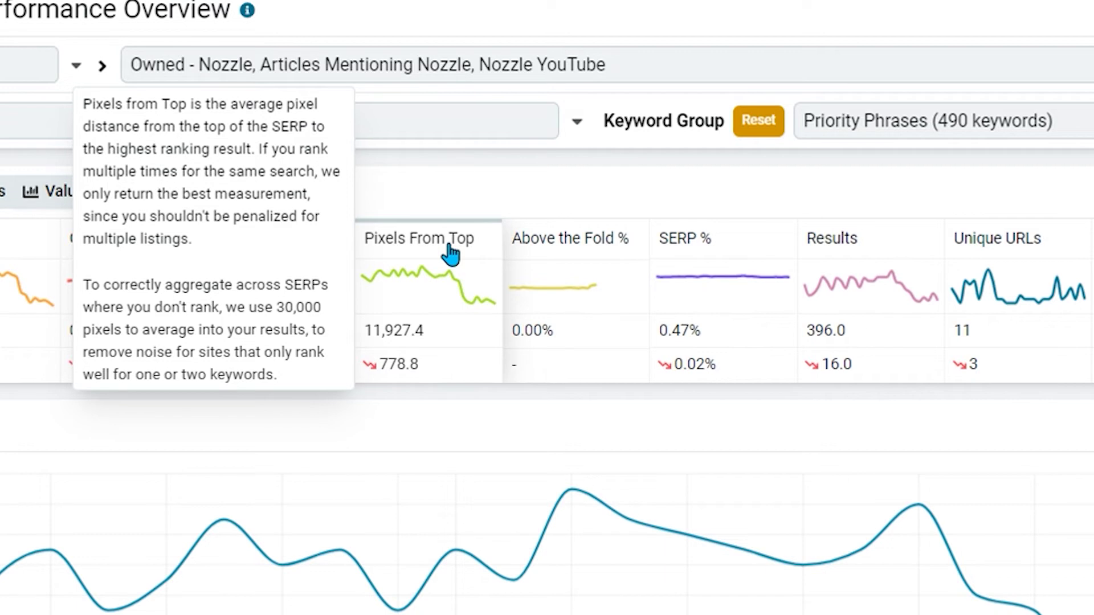
{"action": "mouse_move", "coordinate": [598, 252]}
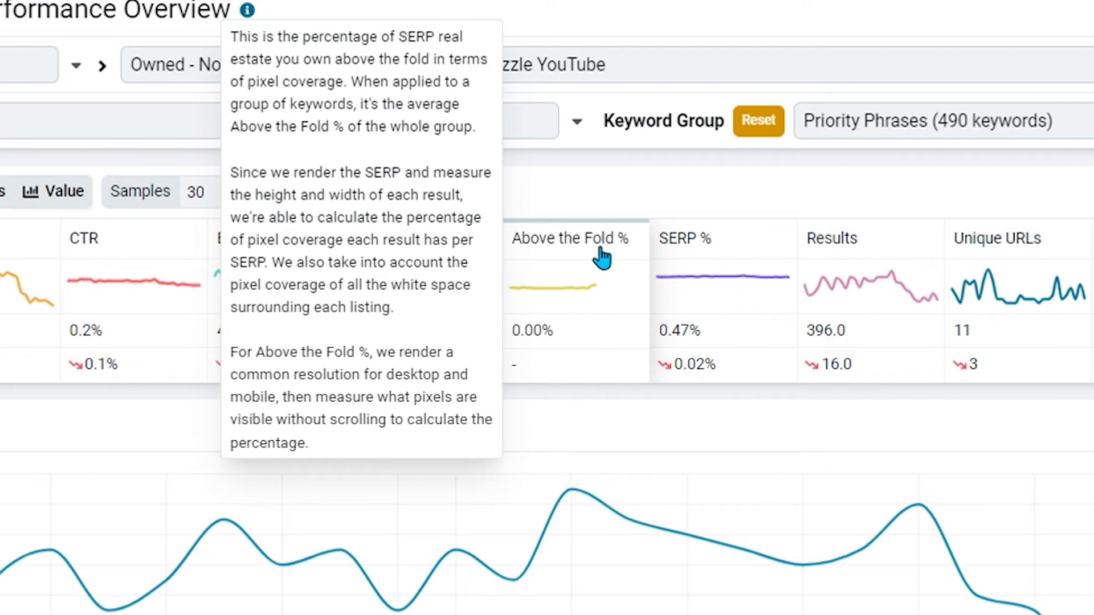
Read the explanations of the SERP %, Results, Unique URLs, PPC Value, Search Volume and Base Rank metrics.
{"action": "mouse_move", "coordinate": [691, 251]}
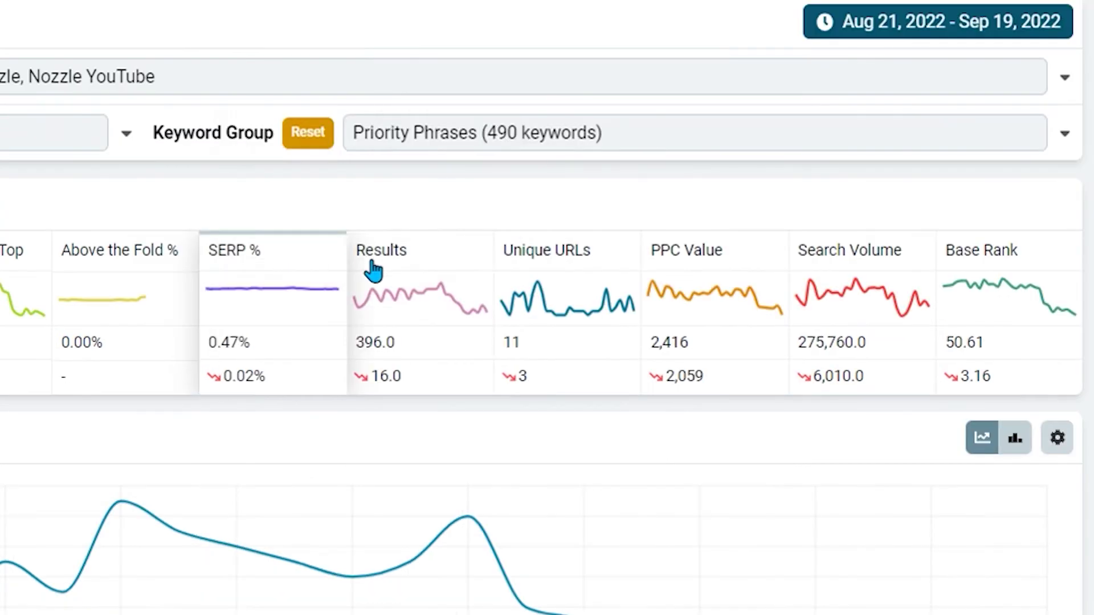
{"action": "mouse_move", "coordinate": [846, 256]}
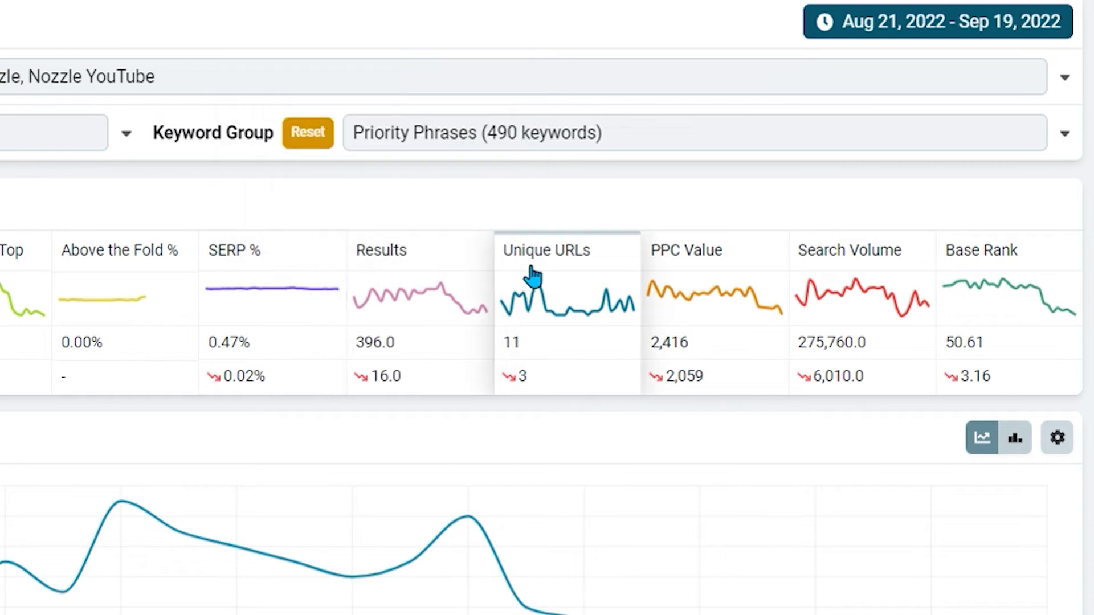
{"action": "mouse_move", "coordinate": [542, 264]}
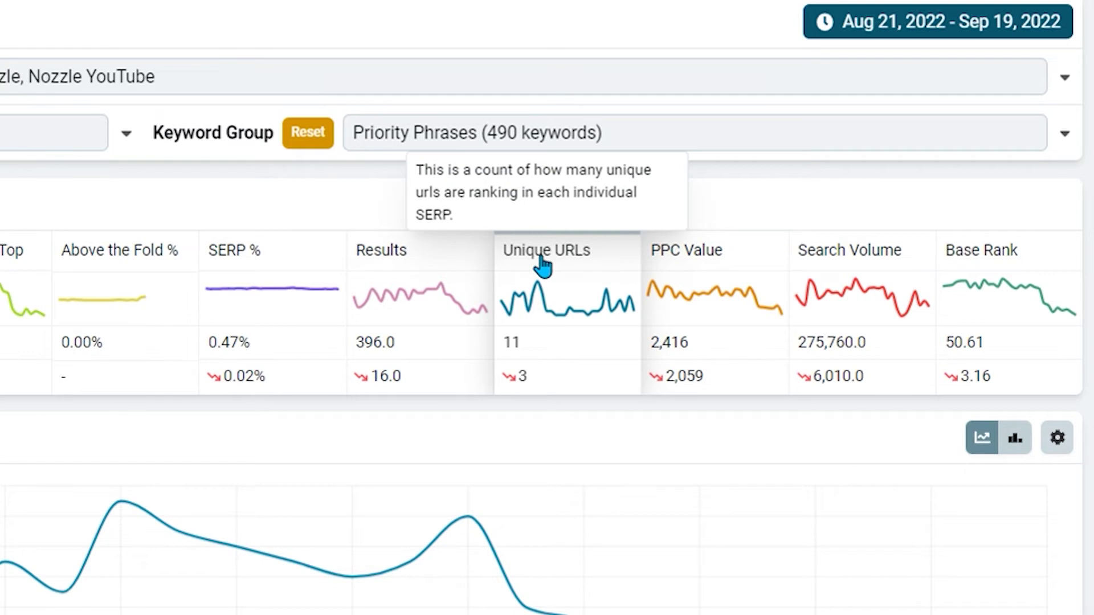
{"action": "mouse_move", "coordinate": [690, 261]}
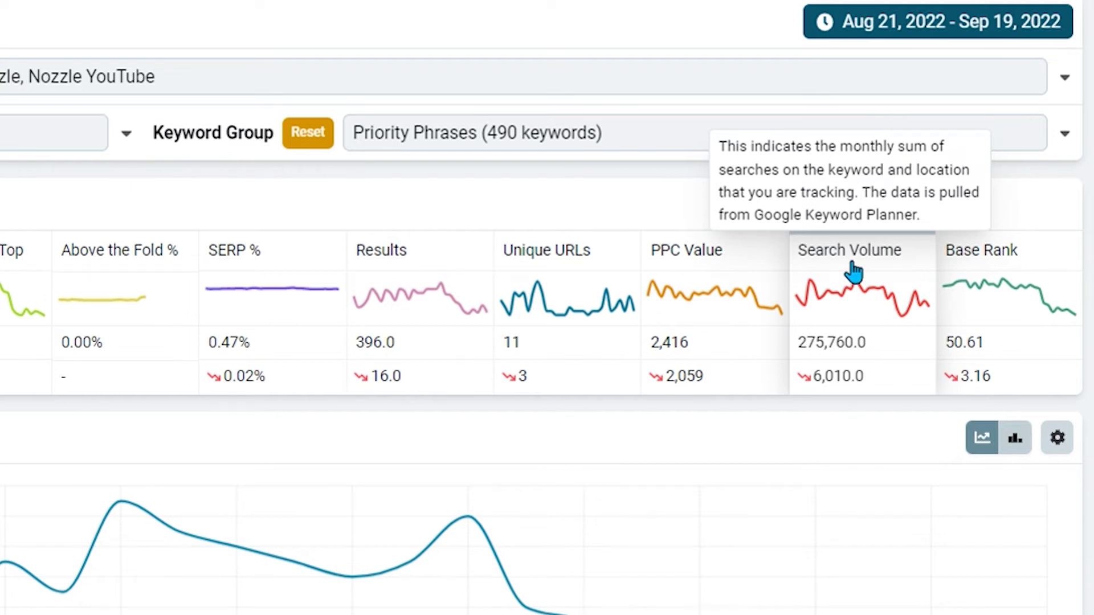
{"action": "mouse_move", "coordinate": [968, 256]}
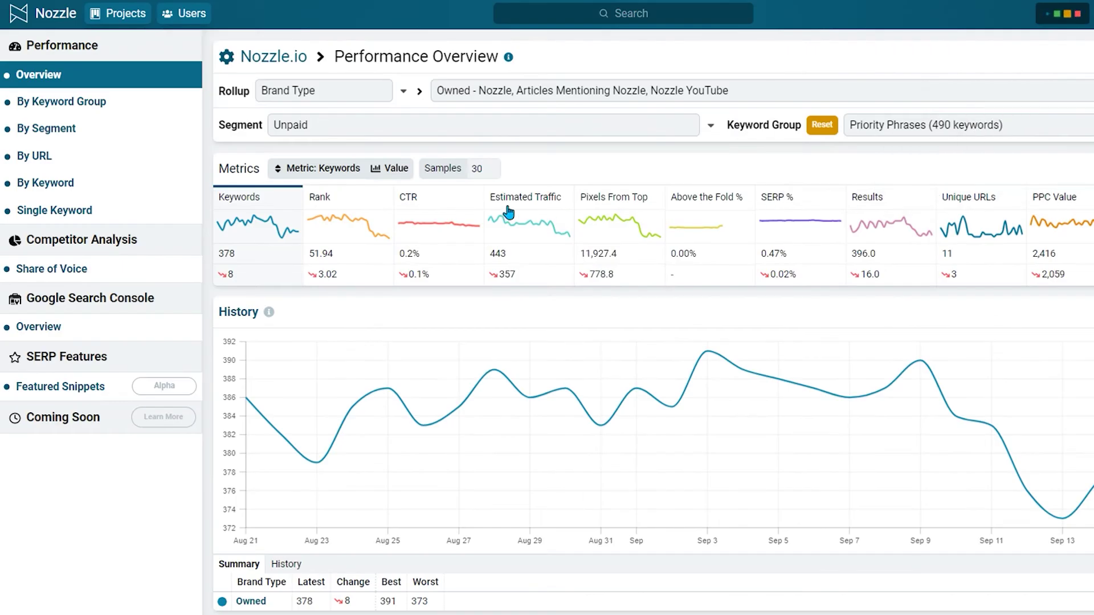
Switch the overview's metric to CTR and open the Performance by Keyword Group report.
{"action": "left_click", "coordinate": [337, 200]}
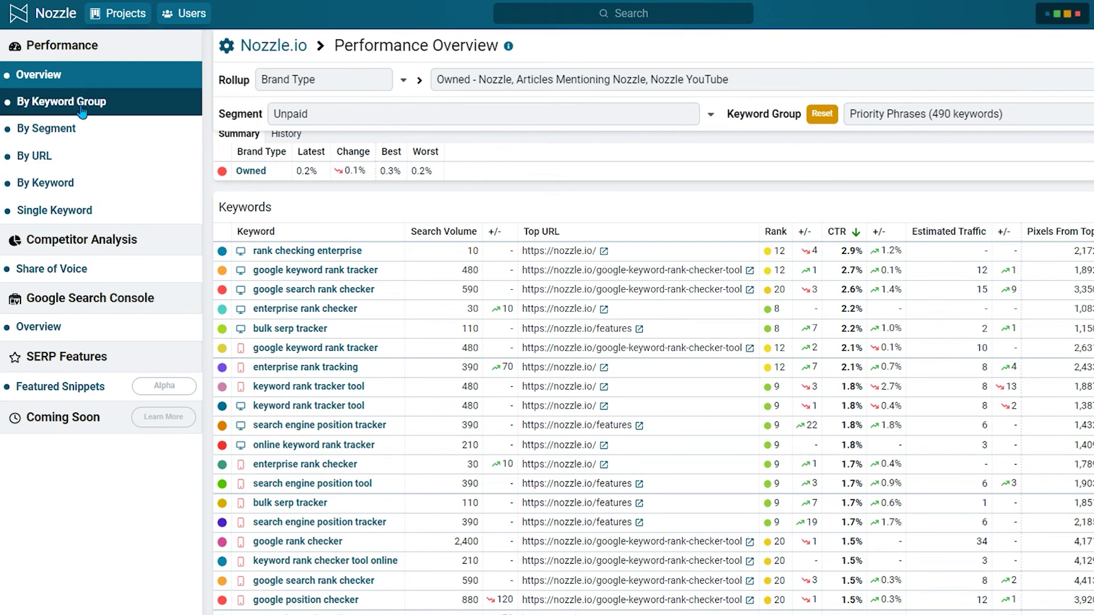
{"action": "left_click", "coordinate": [82, 108]}
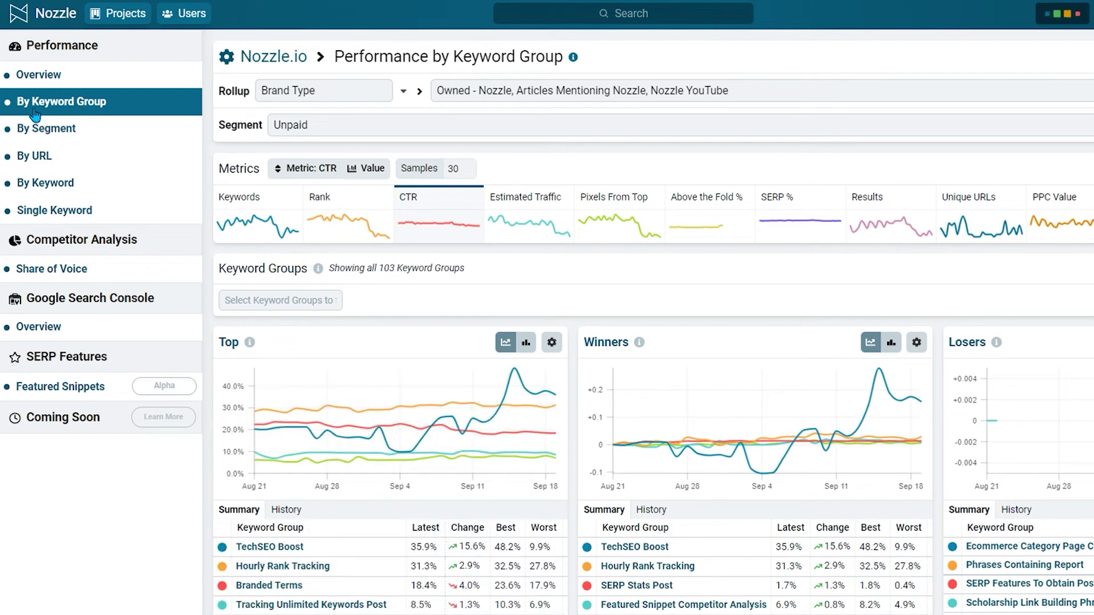
{"action": "left_click", "coordinate": [133, 128]}
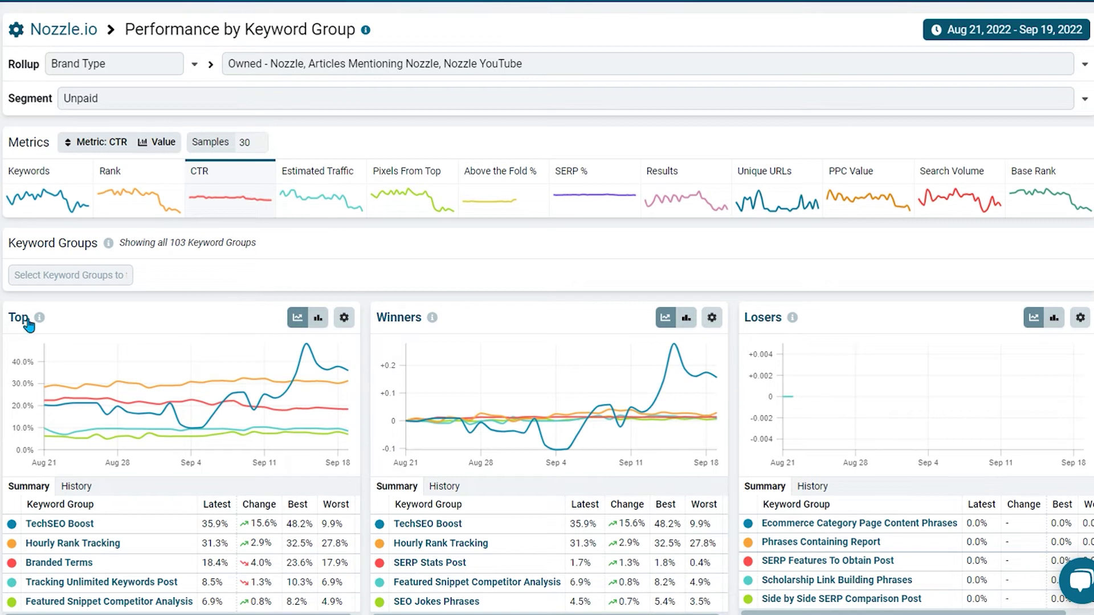
Read the explanations of the Top, Winners and Losers charts and review the Keyword Groups table below them.
{"action": "mouse_move", "coordinate": [39, 318]}
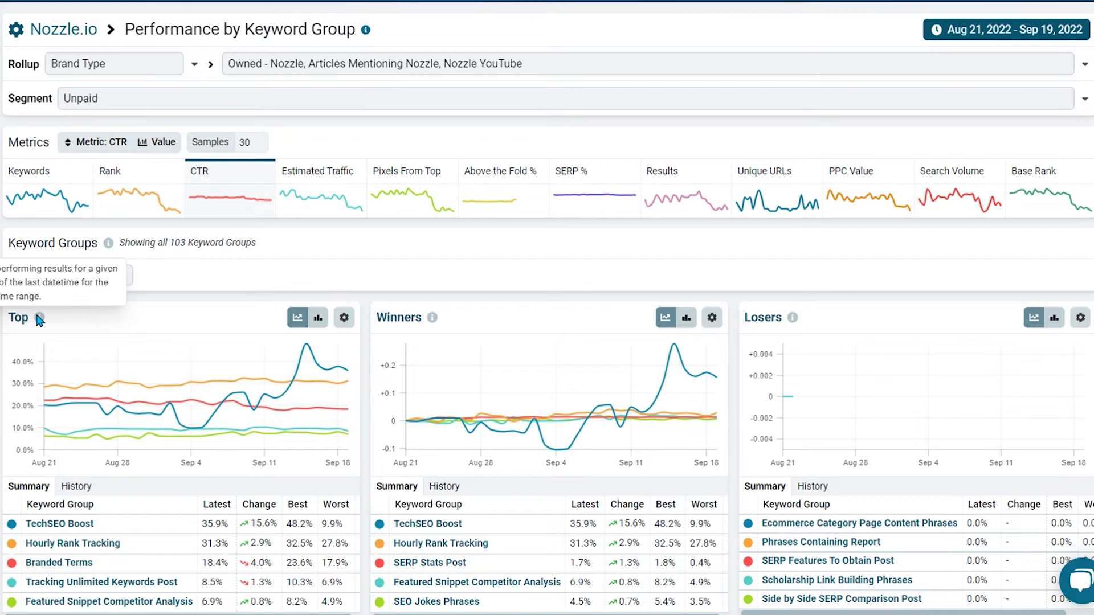
{"action": "mouse_move", "coordinate": [431, 323]}
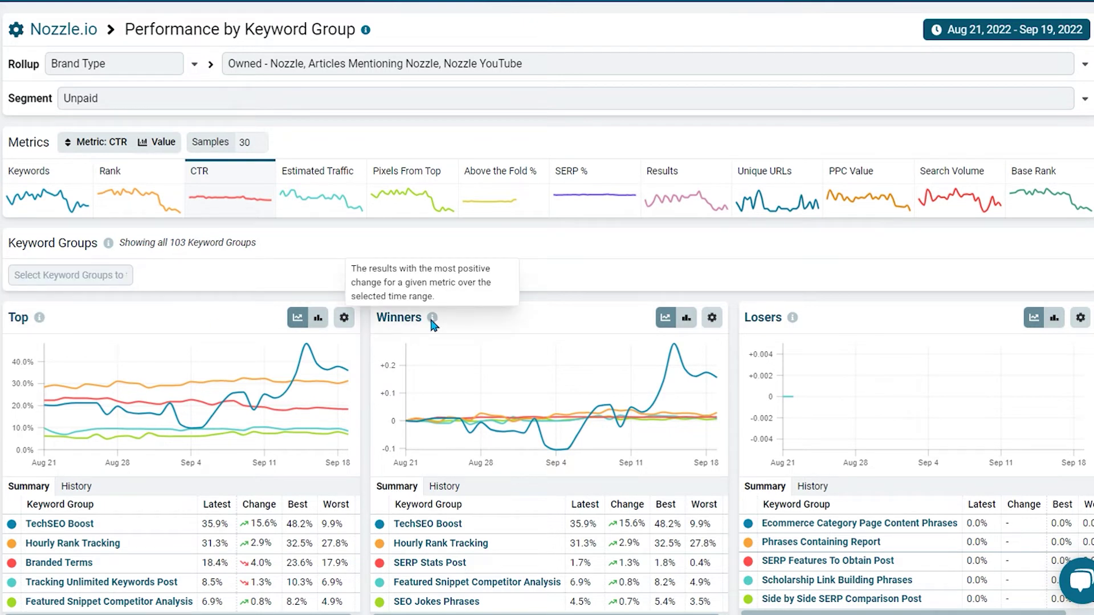
{"action": "mouse_move", "coordinate": [792, 321]}
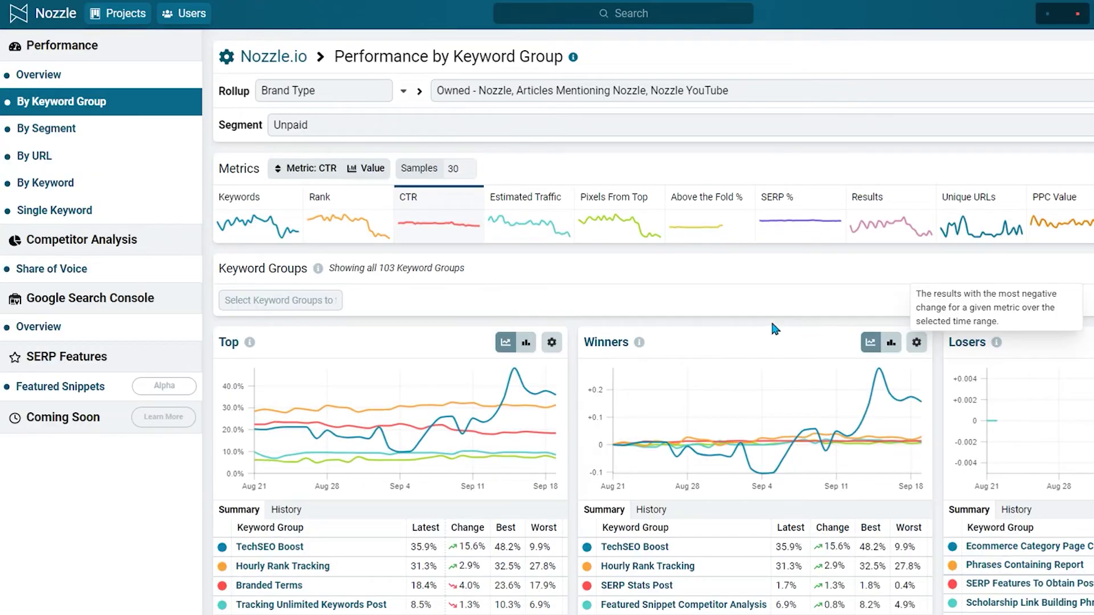
{"action": "scroll", "coordinate": [541, 285], "scroll_direction": "down", "scroll_amount": 10}
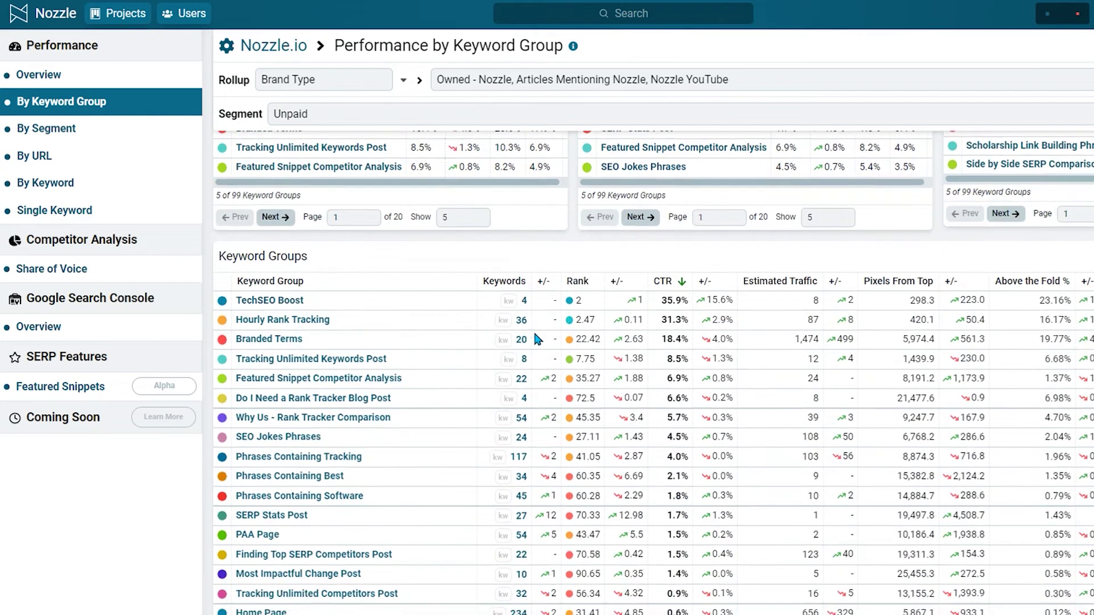
{"action": "scroll", "coordinate": [495, 398], "scroll_direction": "down", "scroll_amount": 5}
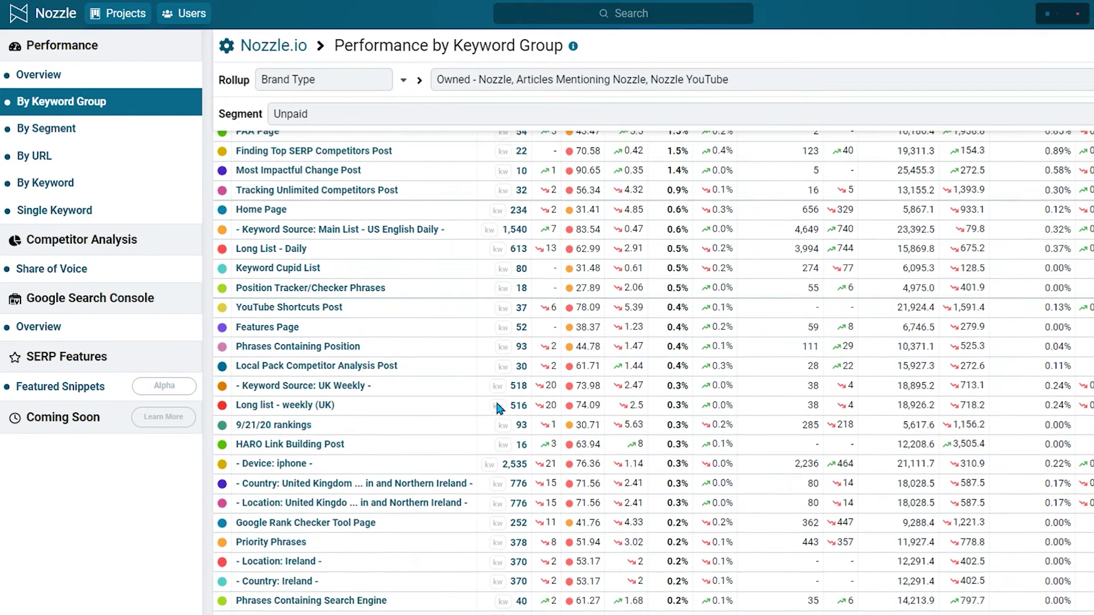
{"action": "scroll", "coordinate": [494, 398], "scroll_direction": "down", "scroll_amount": 5}
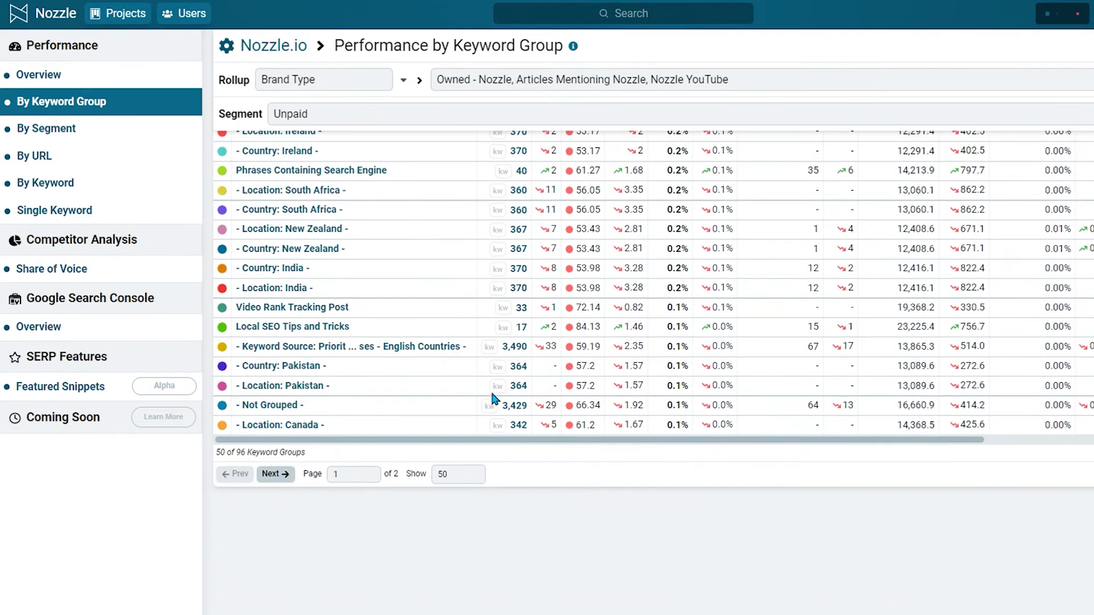
Filter the Performance by Keyword Group report to the Priority Phrases group and reset that filter.
{"action": "scroll", "coordinate": [491, 390], "scroll_direction": "up", "scroll_amount": 20}
{"action": "left_click", "coordinate": [323, 302]}
{"action": "scroll", "coordinate": [330, 410], "scroll_direction": "down", "scroll_amount": 3}
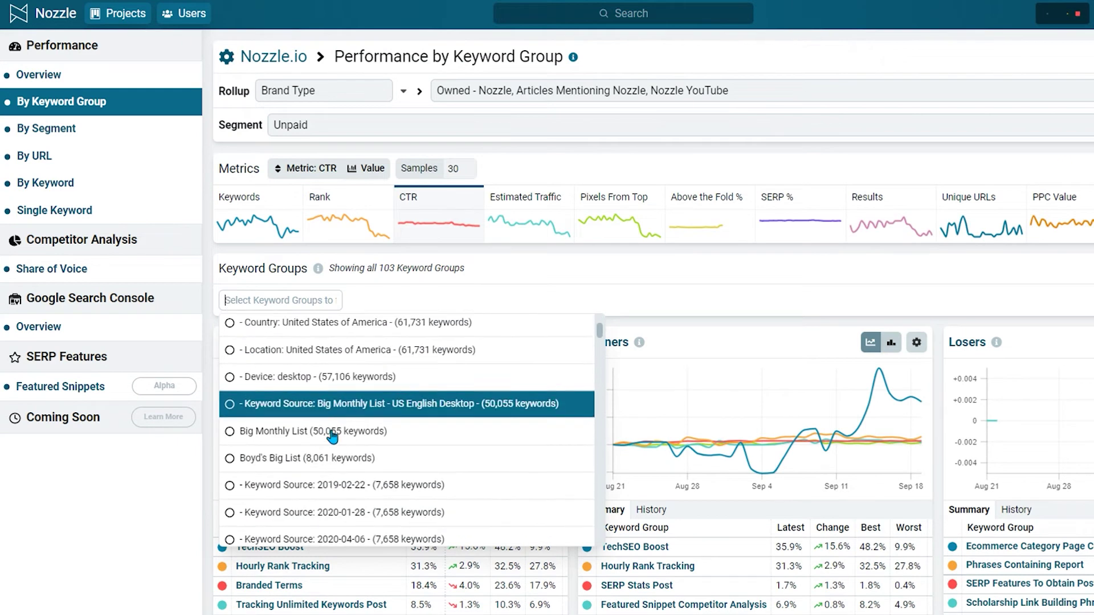
{"action": "scroll", "coordinate": [333, 435], "scroll_direction": "down", "scroll_amount": 1}
{"action": "scroll", "coordinate": [332, 436], "scroll_direction": "down", "scroll_amount": 3}
{"action": "left_click", "coordinate": [332, 436]}
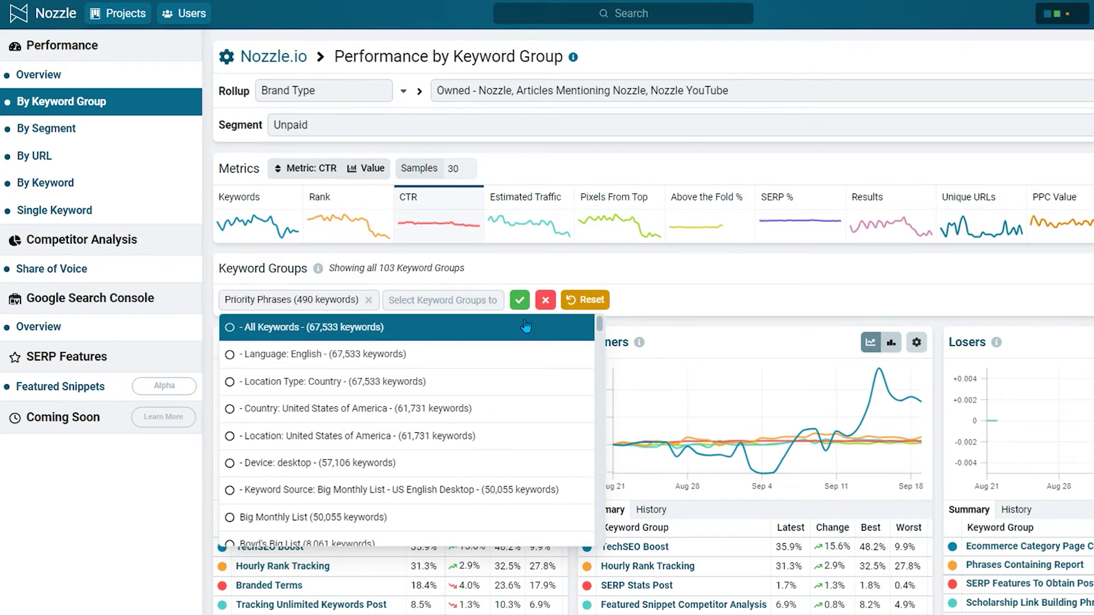
{"action": "left_click", "coordinate": [842, 259]}
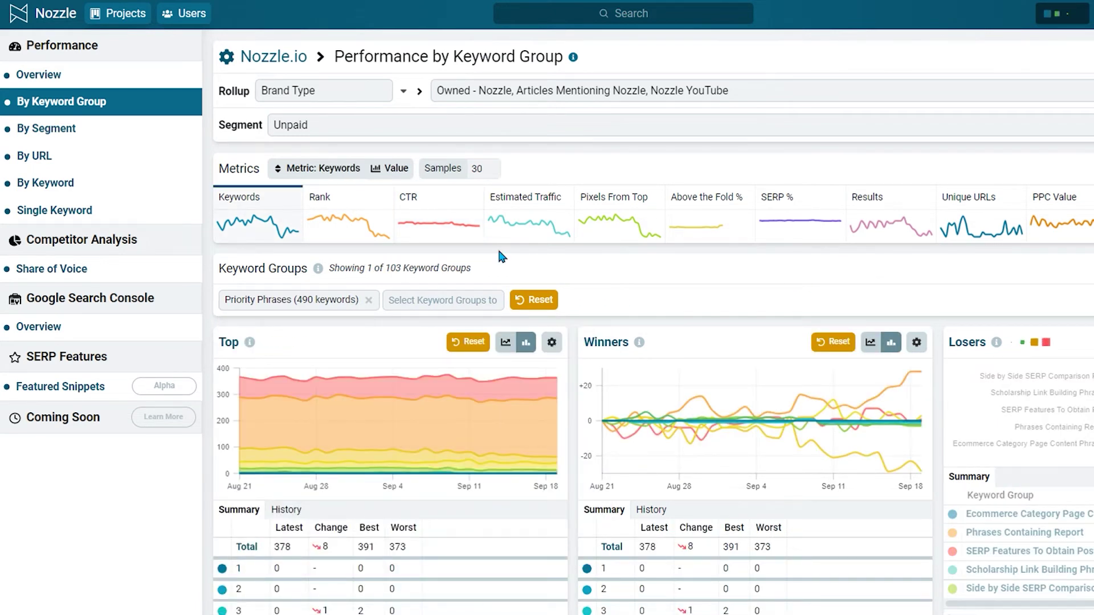
{"action": "left_click", "coordinate": [542, 301]}
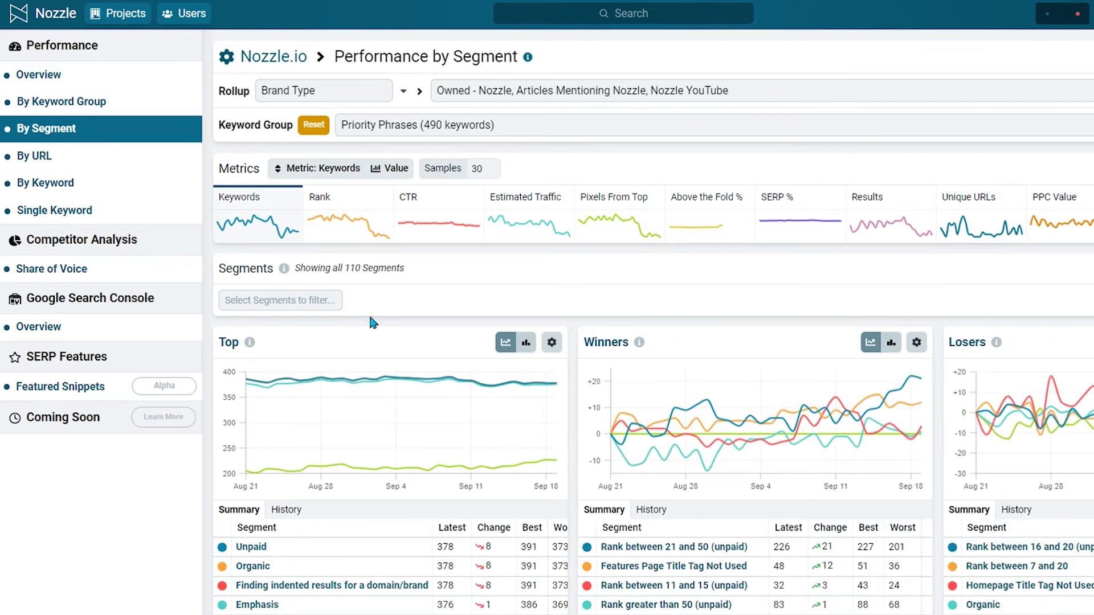
Review the charts, the available filter segments and the Segments table of the Performance by Segment report.
{"action": "scroll", "coordinate": [429, 308], "scroll_direction": "down", "scroll_amount": 9}
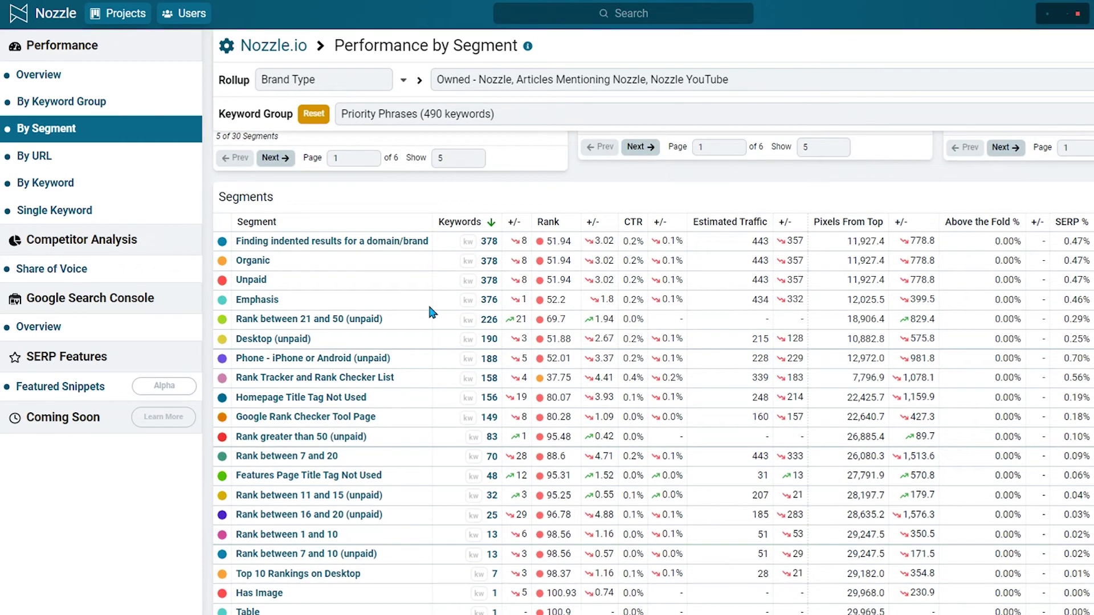
{"action": "scroll", "coordinate": [429, 307], "scroll_direction": "up", "scroll_amount": 7}
{"action": "left_click", "coordinate": [322, 212]}
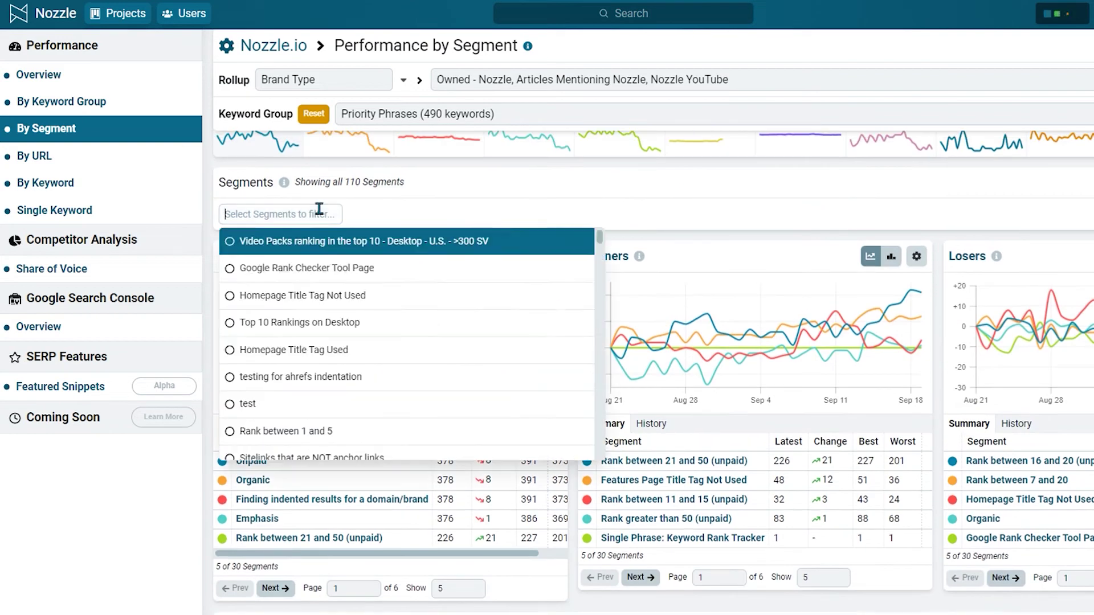
{"action": "scroll", "coordinate": [329, 335], "scroll_direction": "down", "scroll_amount": 5}
{"action": "scroll", "coordinate": [353, 171], "scroll_direction": "up", "scroll_amount": 2}
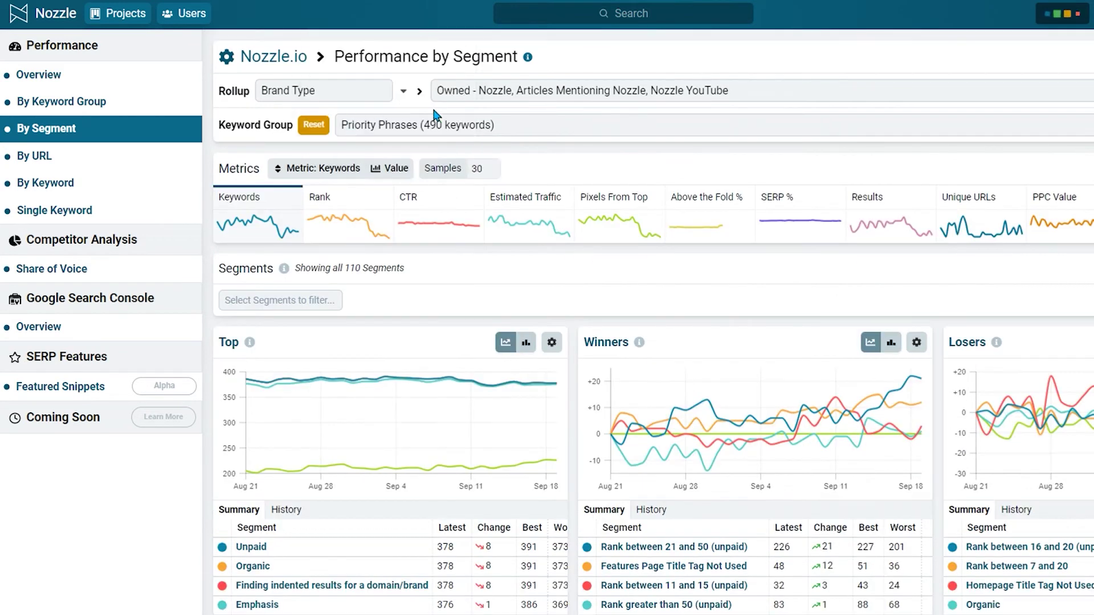
{"action": "scroll", "coordinate": [447, 327], "scroll_direction": "down", "scroll_amount": 7}
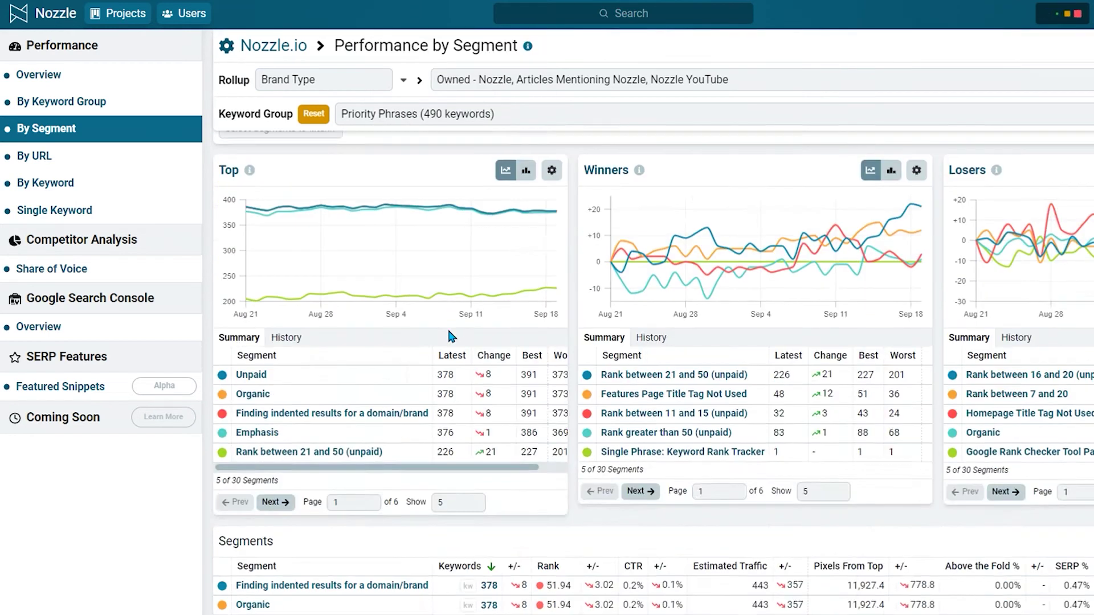
{"action": "scroll", "coordinate": [450, 335], "scroll_direction": "down", "scroll_amount": 3}
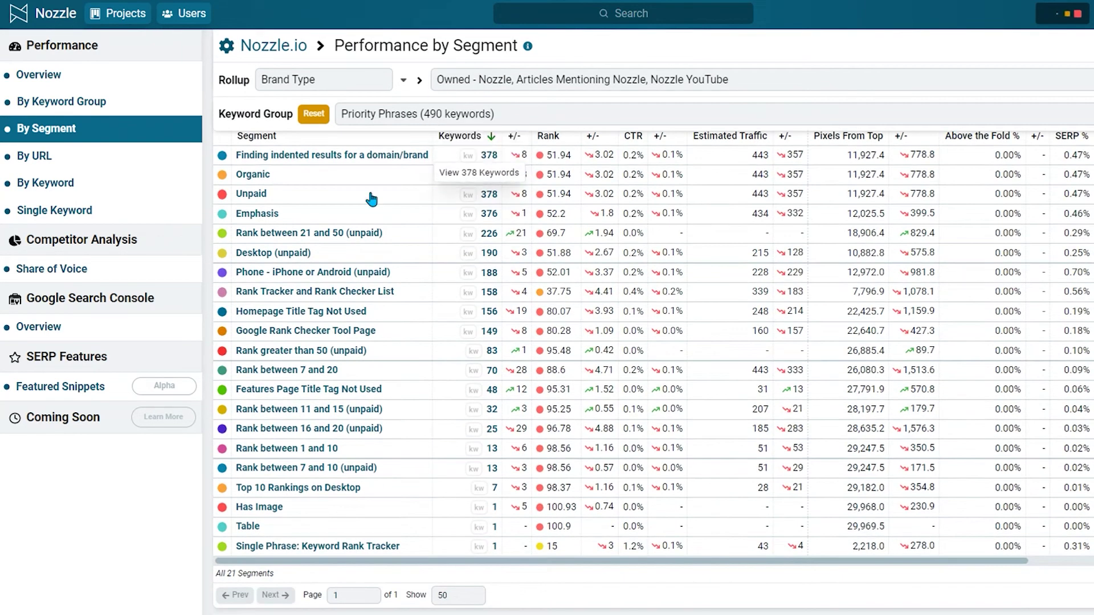
Search the segment filter for "produc" and for "organic".
{"action": "scroll", "coordinate": [496, 260], "scroll_direction": "up", "scroll_amount": 1}
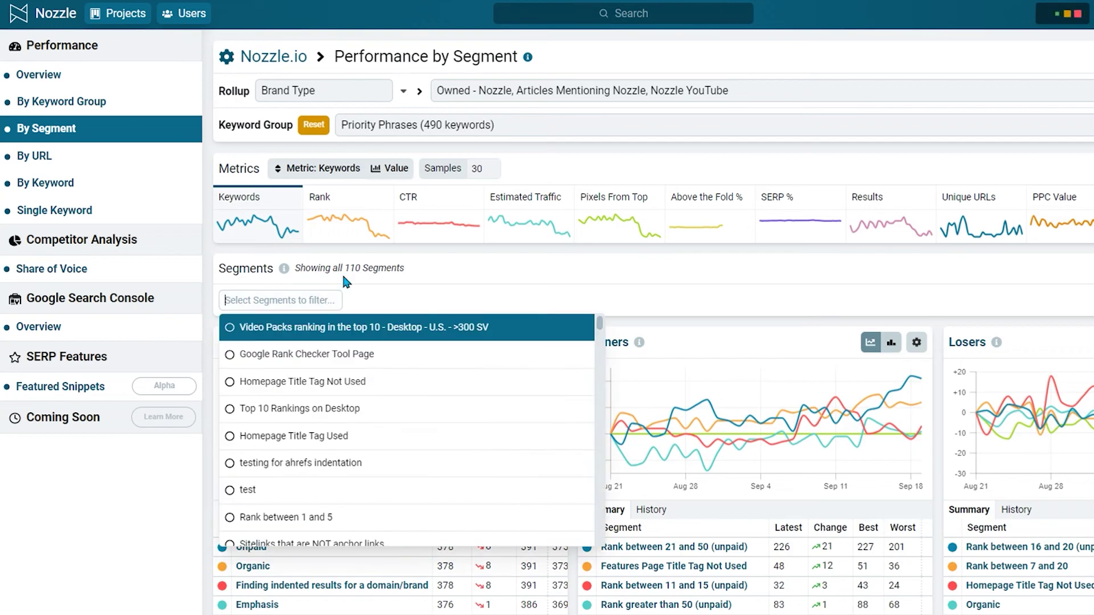
{"action": "type", "text": "produc"}
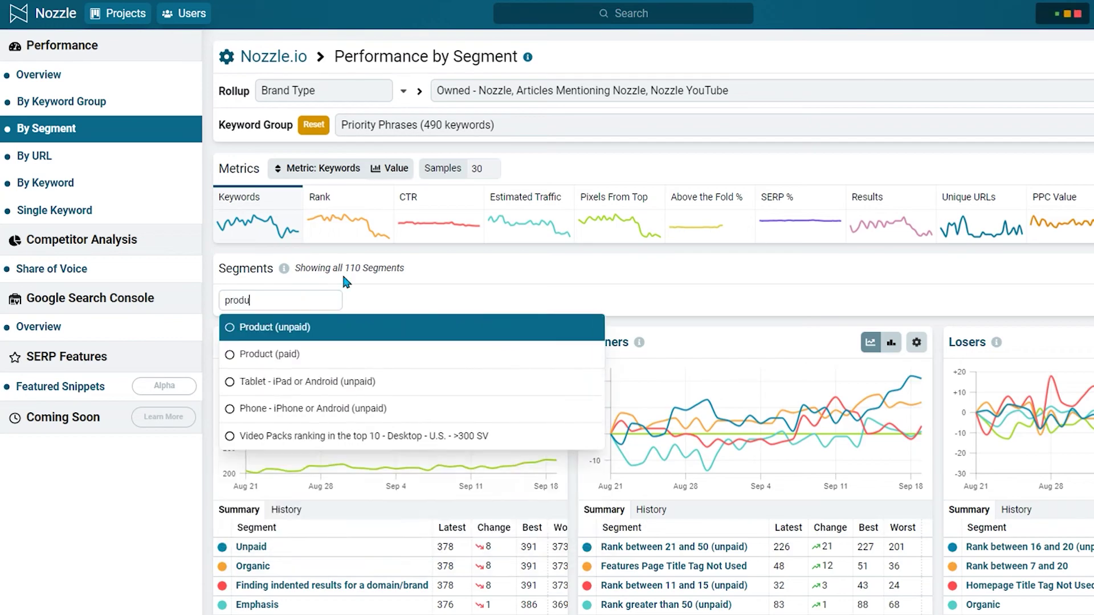
{"action": "key", "text": "BackSpace"}
{"action": "key", "text": "BackSpace"}
{"action": "key", "text": "BackSpace"}
{"action": "key", "text": "BackSpace"}
{"action": "key", "text": "BackSpace"}
{"action": "key", "text": "BackSpace"}
{"action": "type", "text": "organic"}
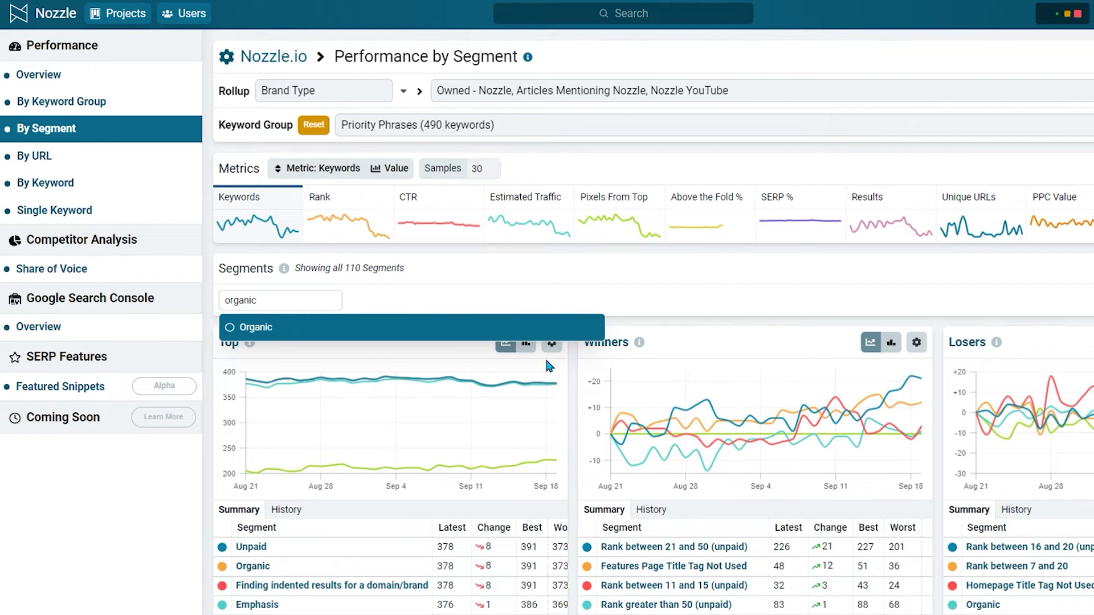
Search the segment filter for "local" and filter the report to the Local segment.
{"action": "key", "text": "BackSpace"}
{"action": "key", "text": "BackSpace"}
{"action": "key", "text": "BackSpace"}
{"action": "key", "text": "BackSpace"}
{"action": "key", "text": "BackSpace"}
{"action": "key", "text": "BackSpace"}
{"action": "key", "text": "BackSpace"}
{"action": "type", "text": "local"}
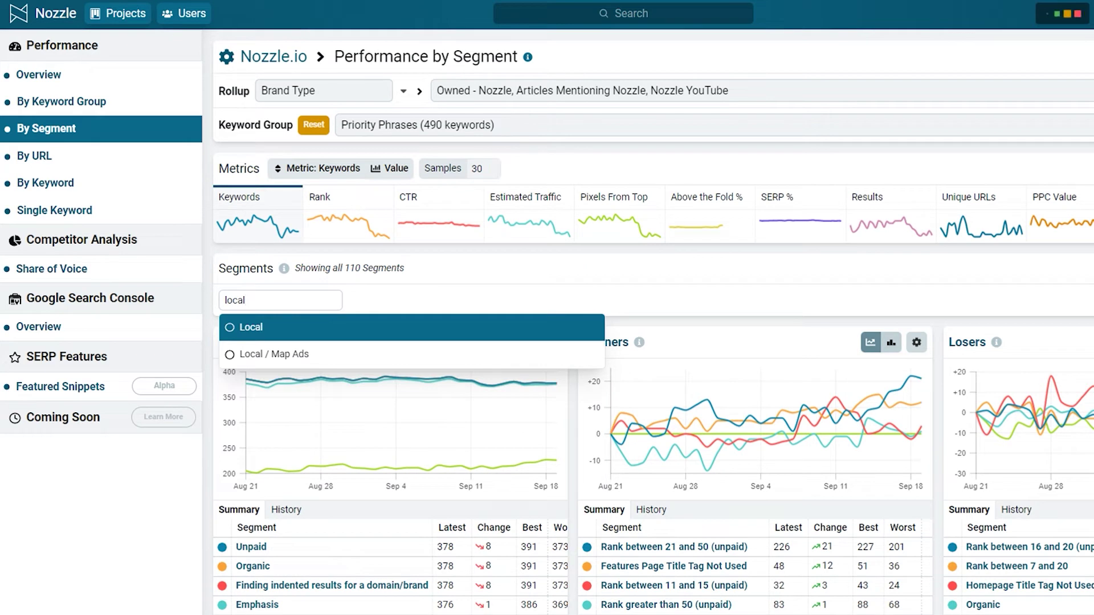
{"action": "left_click", "coordinate": [259, 327]}
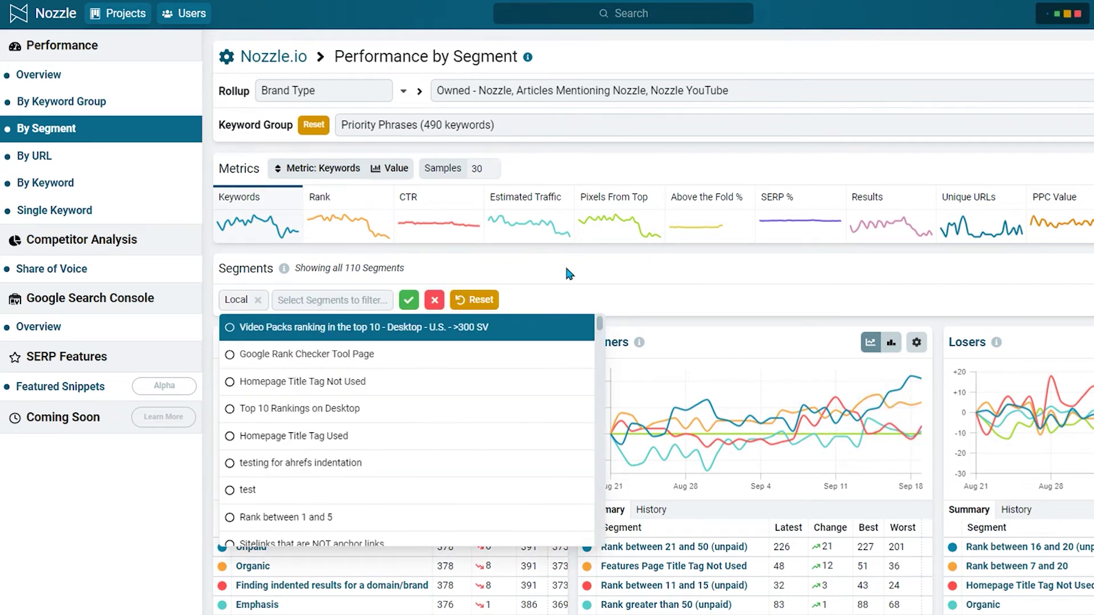
{"action": "left_click", "coordinate": [409, 299]}
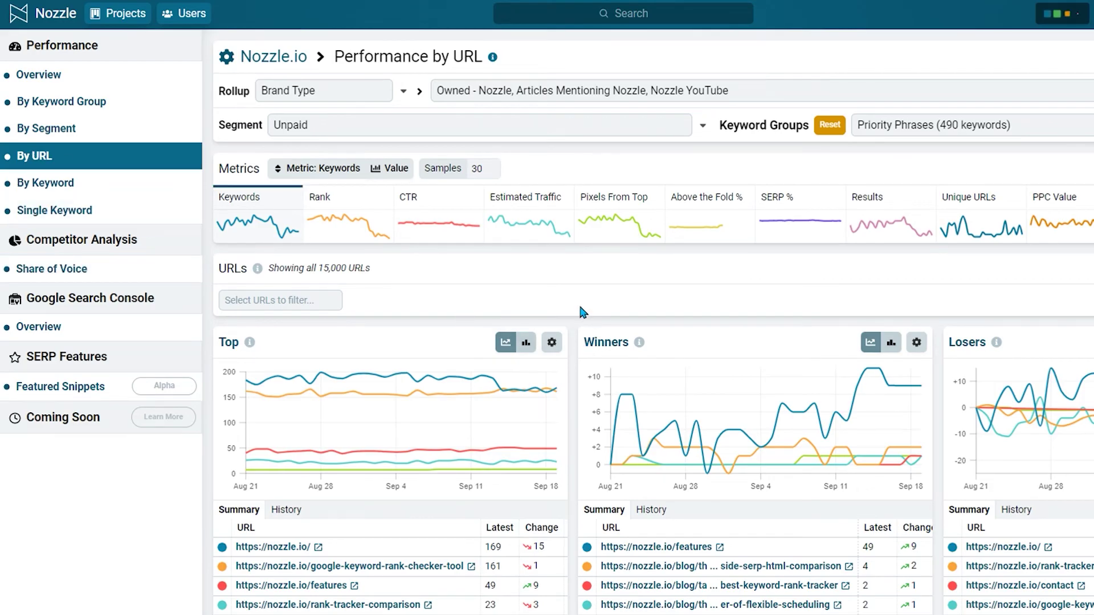
Review the URL table and all its metric columns in the Performance by URL report.
{"action": "scroll", "coordinate": [335, 299], "scroll_direction": "down", "scroll_amount": 8}
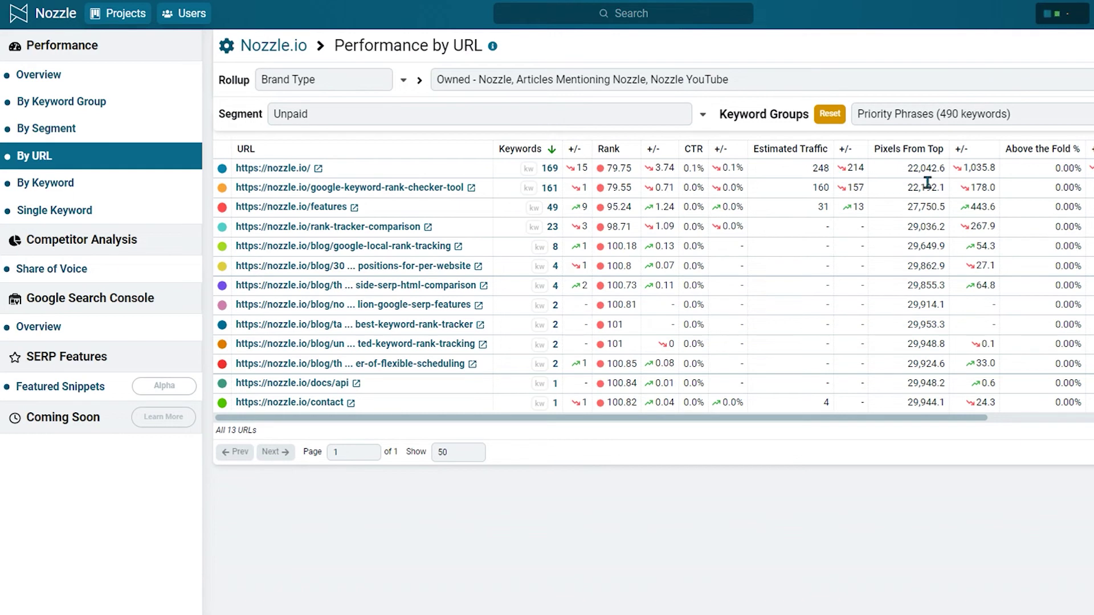
{"action": "scroll", "coordinate": [1088, 183], "scroll_direction": "right", "scroll_amount": 5}
{"action": "scroll", "coordinate": [1088, 184], "scroll_direction": "left", "scroll_amount": 5}
{"action": "scroll", "coordinate": [993, 221], "scroll_direction": "left", "scroll_amount": 1}
{"action": "scroll", "coordinate": [821, 242], "scroll_direction": "right", "scroll_amount": 7}
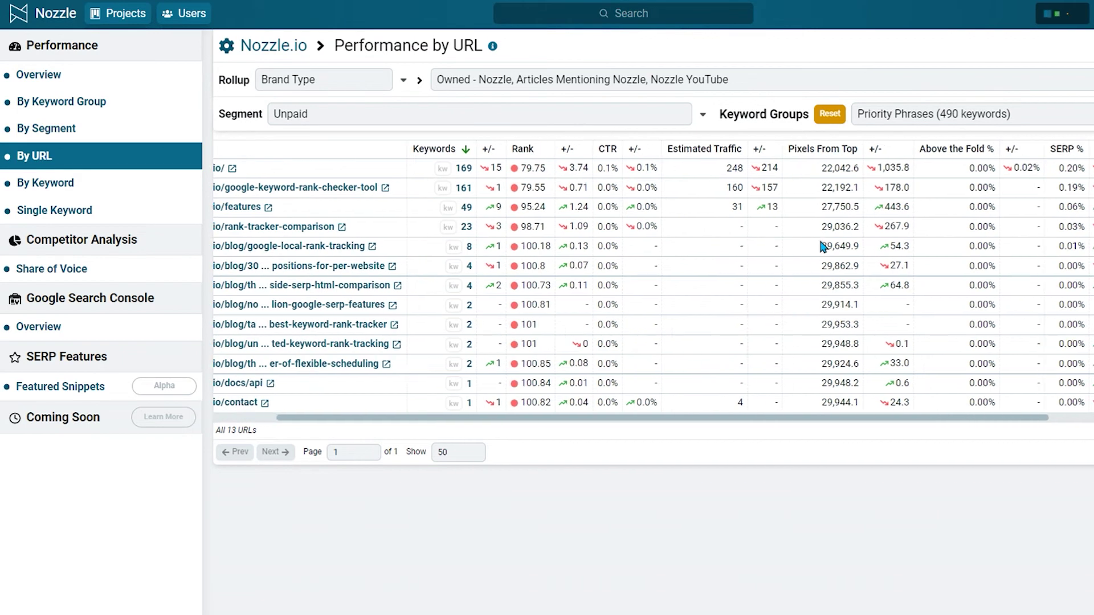
{"action": "scroll", "coordinate": [574, 251], "scroll_direction": "left", "scroll_amount": 7}
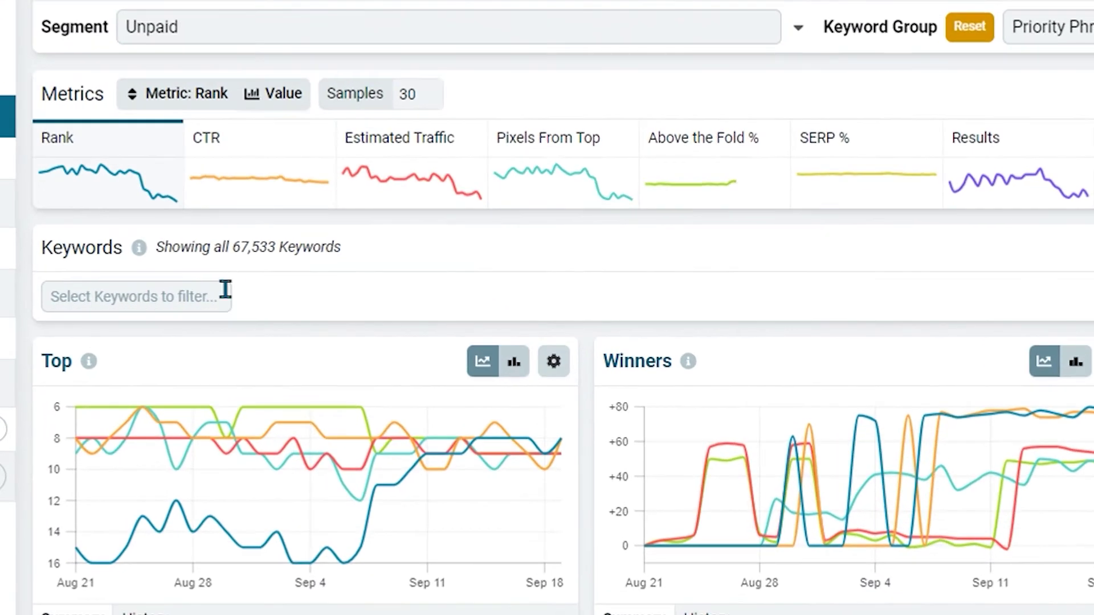
Look at the keyword filter's choices and examine the charts and keyword table of the Performance by Keyword report.
{"action": "left_click", "coordinate": [319, 299]}
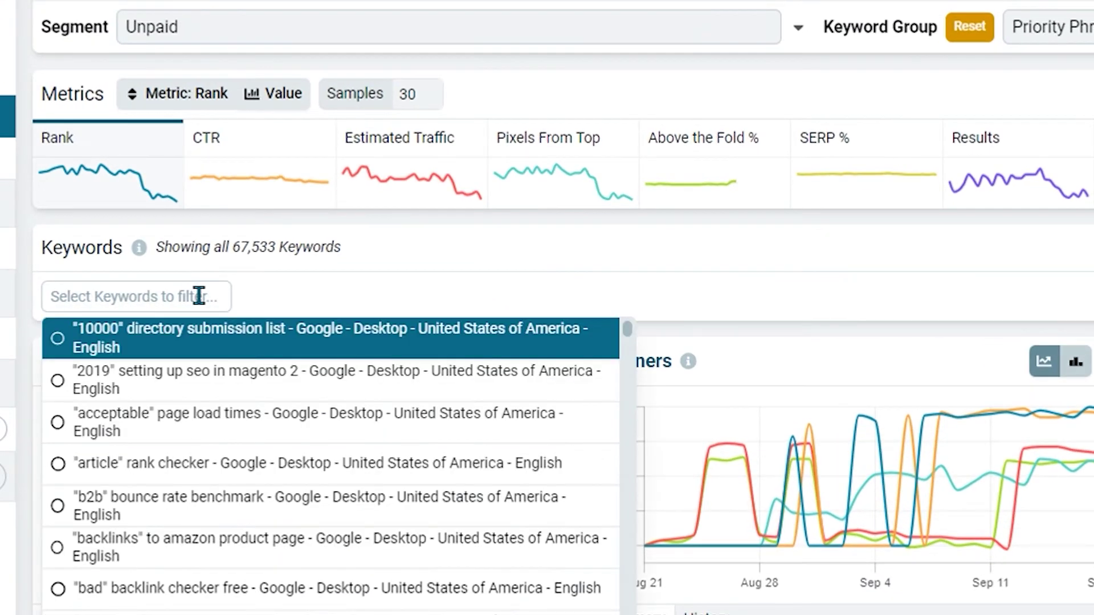
{"action": "left_click", "coordinate": [440, 279]}
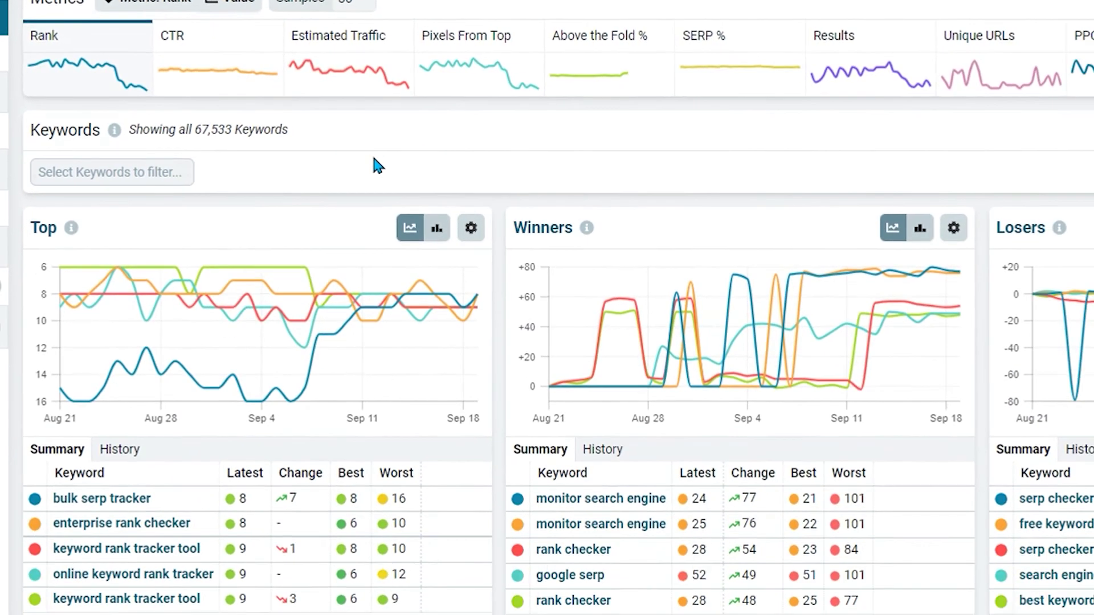
{"action": "scroll", "coordinate": [441, 279], "scroll_direction": "down", "scroll_amount": 12}
{"action": "scroll", "coordinate": [374, 165], "scroll_direction": "down", "scroll_amount": 4}
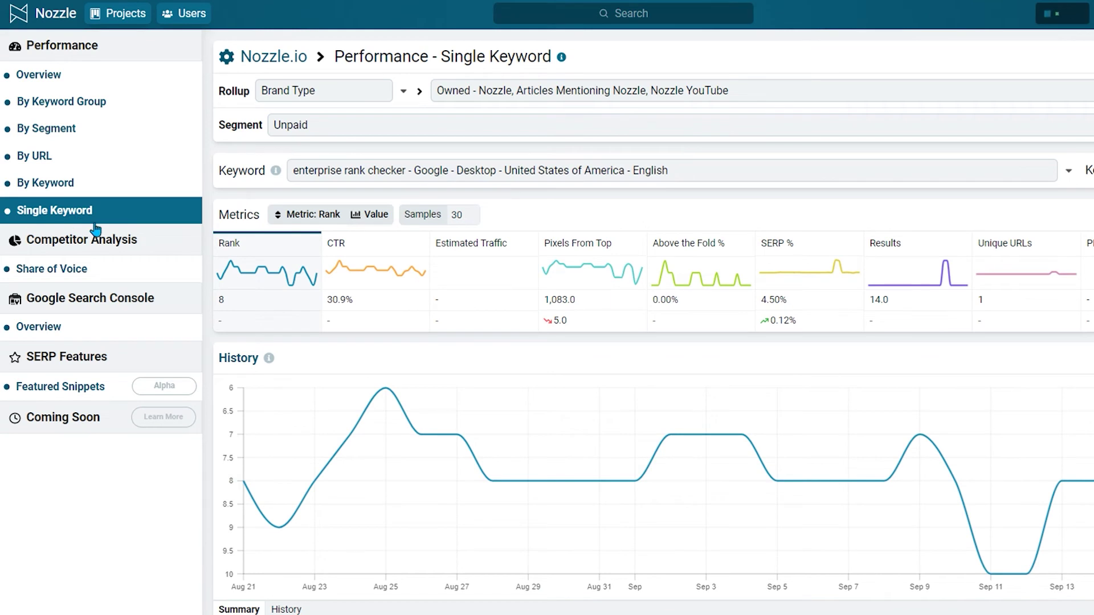
Examine the Single Keyword report for "enterprise rank checker": the rank history, the SERP results table and the annotated HTML snapshot.
{"action": "scroll", "coordinate": [244, 373], "scroll_direction": "down", "scroll_amount": 5}
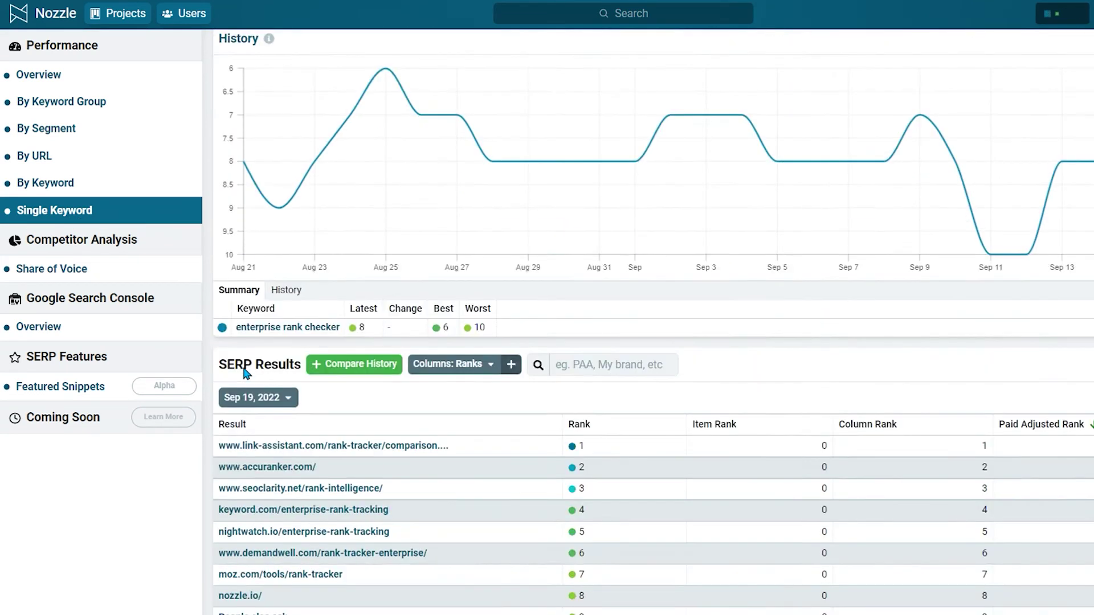
{"action": "scroll", "coordinate": [246, 380], "scroll_direction": "down", "scroll_amount": 6}
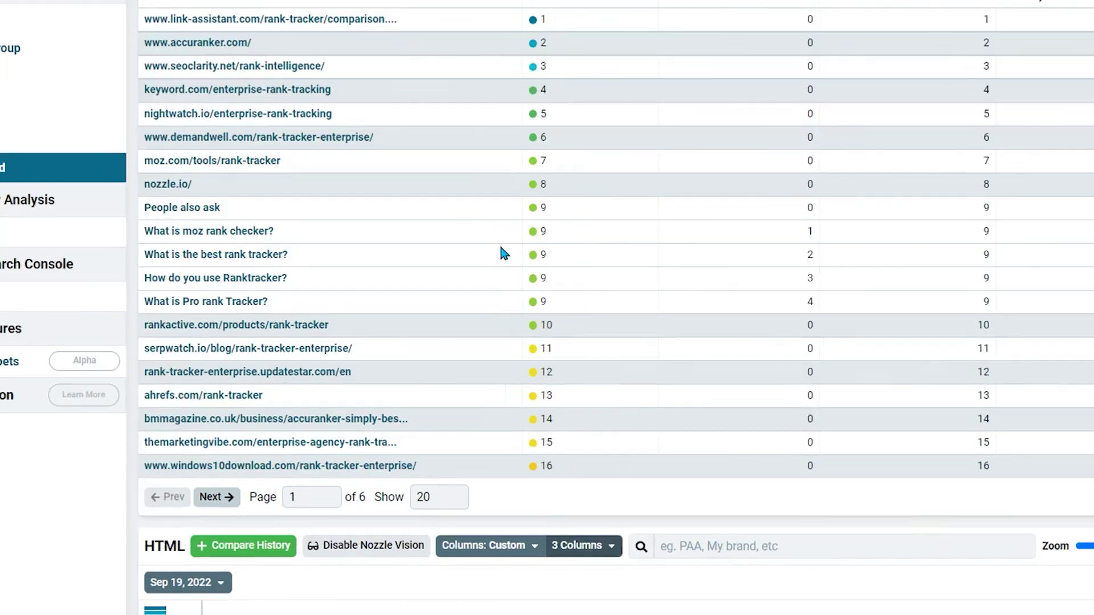
{"action": "scroll", "coordinate": [541, 279], "scroll_direction": "down", "scroll_amount": 9}
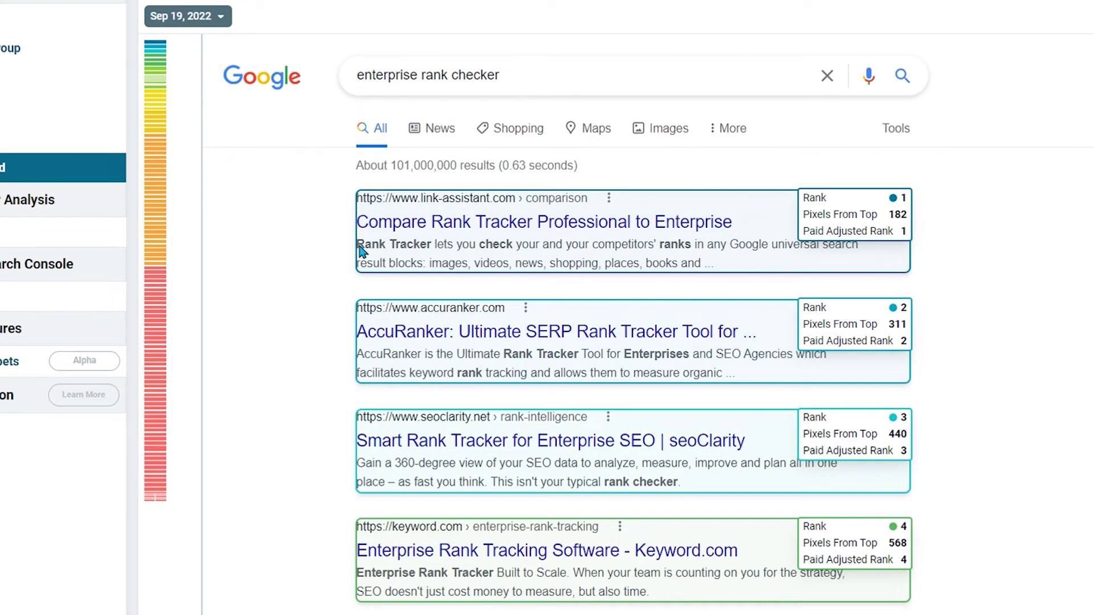
{"action": "mouse_move", "coordinate": [847, 206]}
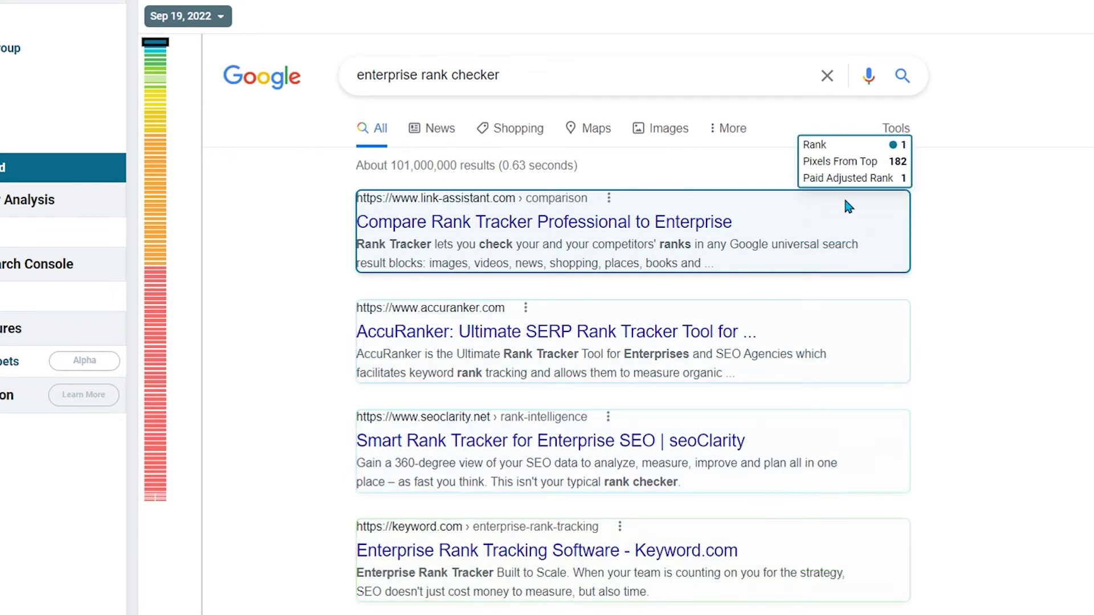
{"action": "mouse_move", "coordinate": [833, 364]}
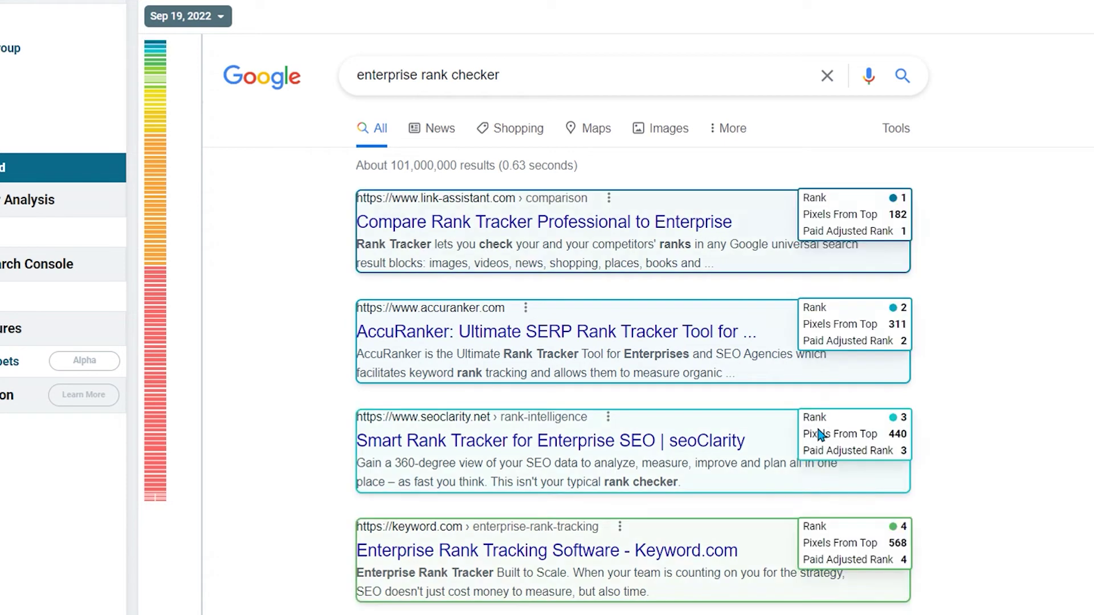
{"action": "scroll", "coordinate": [818, 441], "scroll_direction": "down", "scroll_amount": 2}
{"action": "scroll", "coordinate": [817, 441], "scroll_direction": "down", "scroll_amount": 3}
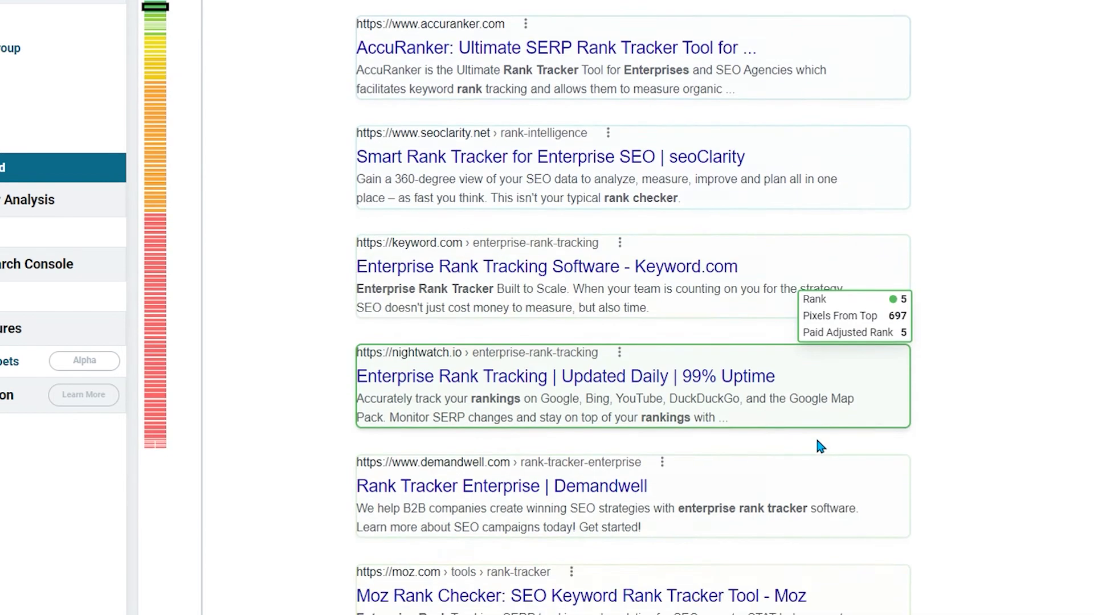
{"action": "scroll", "coordinate": [816, 440], "scroll_direction": "up", "scroll_amount": 9}
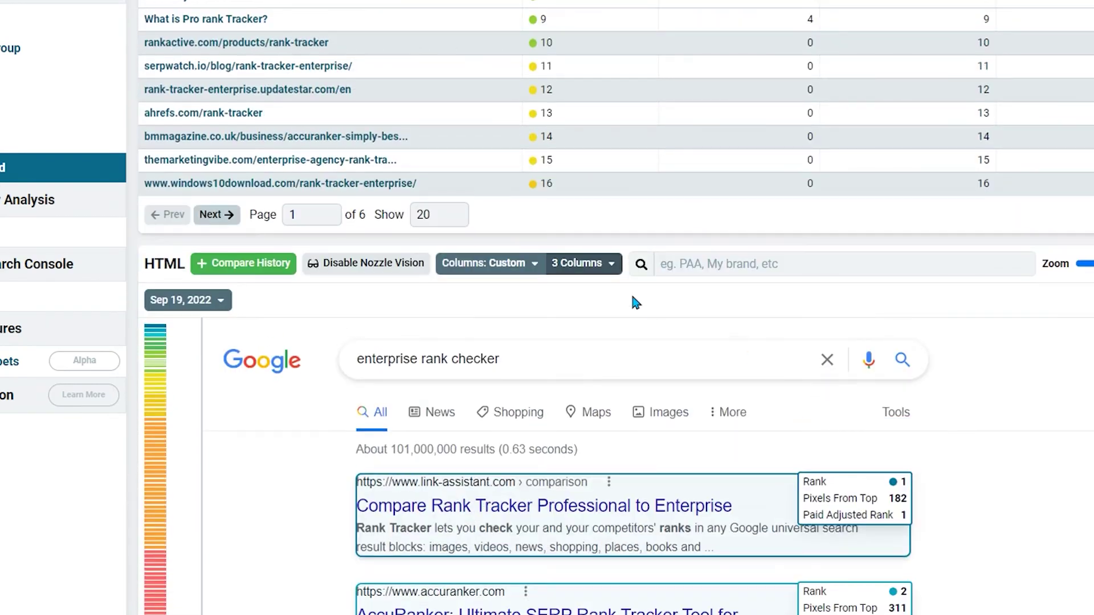
Customize the HTML snapshot's columns by adding Item Rank, Click Through Rate and Estimated Traffic and removing Pixels From Top.
{"action": "type", "text": "Item"}
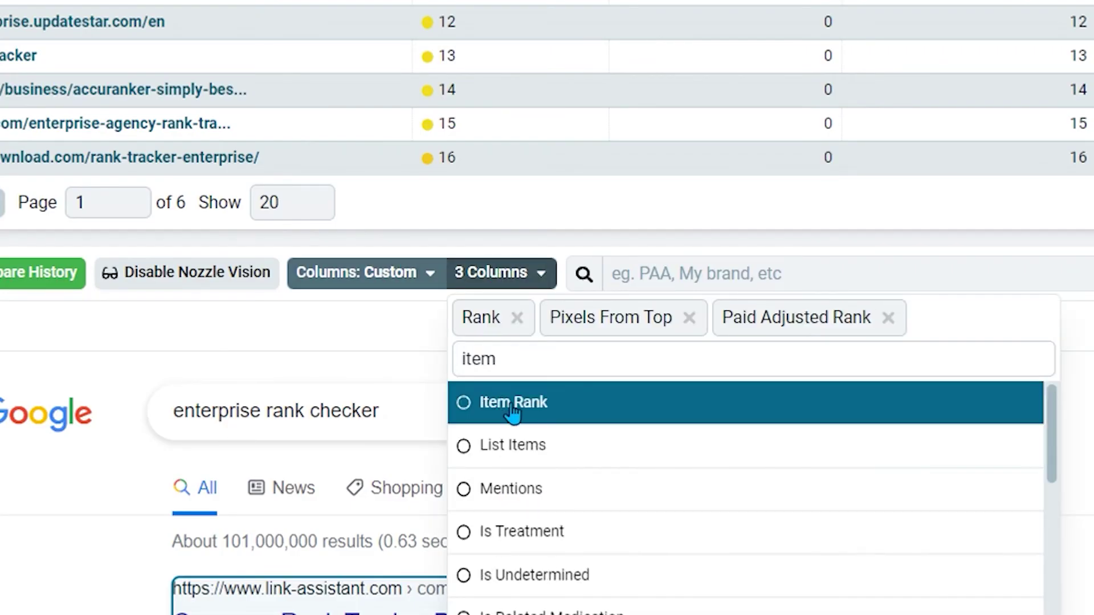
{"action": "left_click", "coordinate": [513, 407]}
{"action": "left_click", "coordinate": [689, 318]}
{"action": "type", "text": "click"}
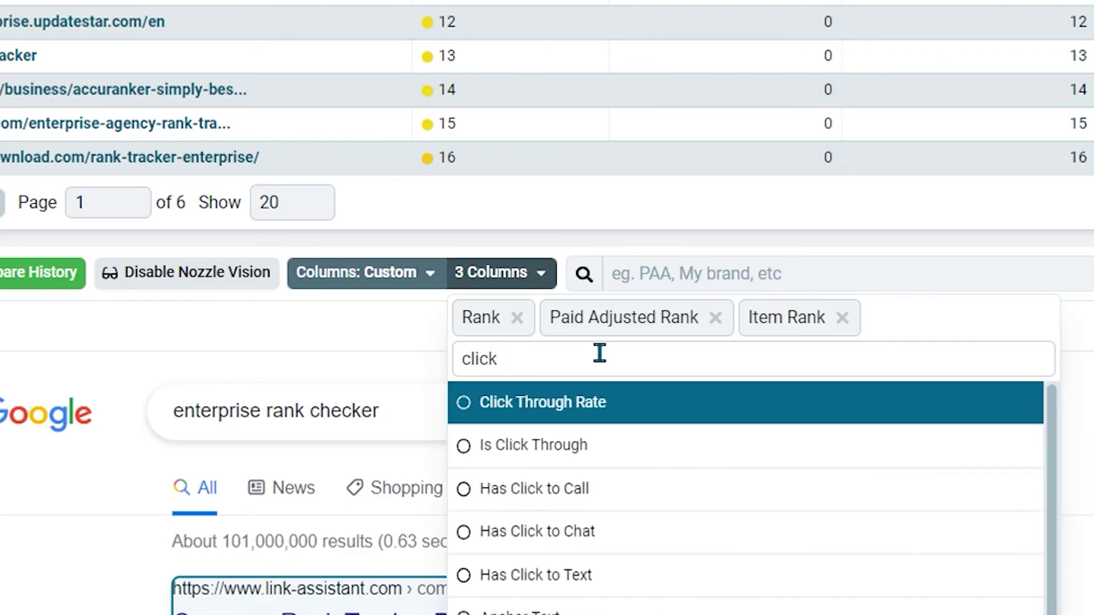
{"action": "left_click", "coordinate": [600, 405]}
{"action": "type", "text": "estimate"}
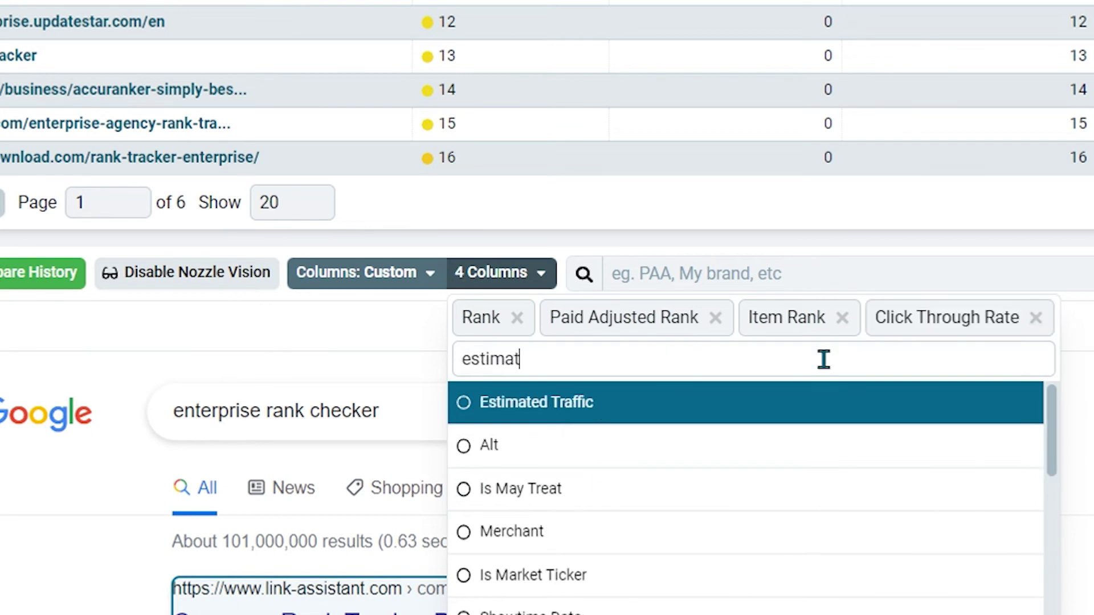
{"action": "left_click", "coordinate": [706, 398]}
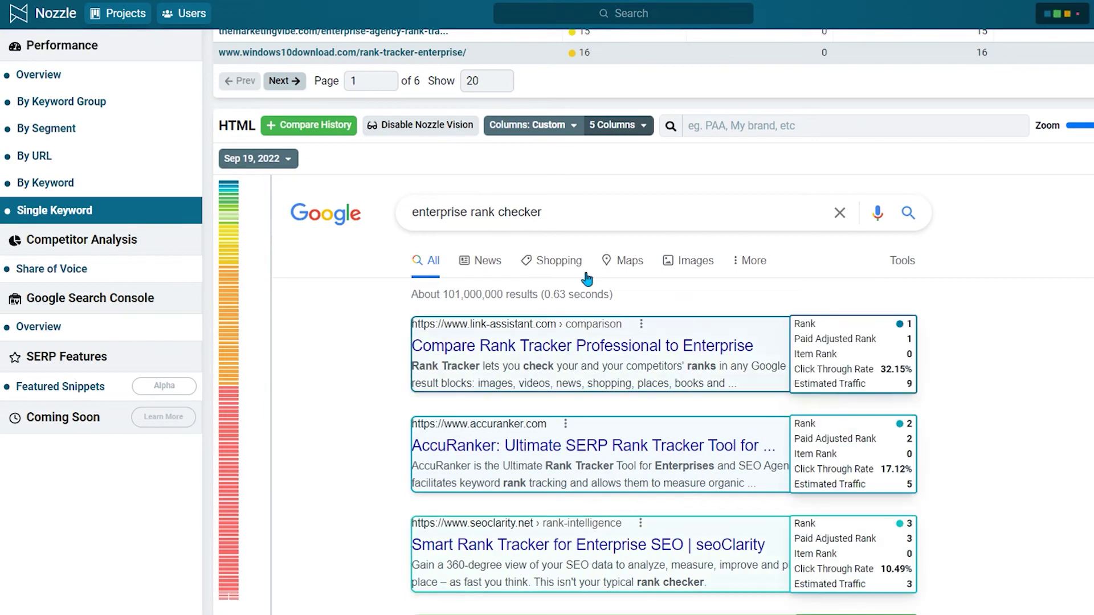
Add a history comparison to the HTML snapshot and set its date to Aug 25, 2022 beside Sep 19, 2022.
{"action": "scroll", "coordinate": [494, 212], "scroll_direction": "up", "scroll_amount": 3}
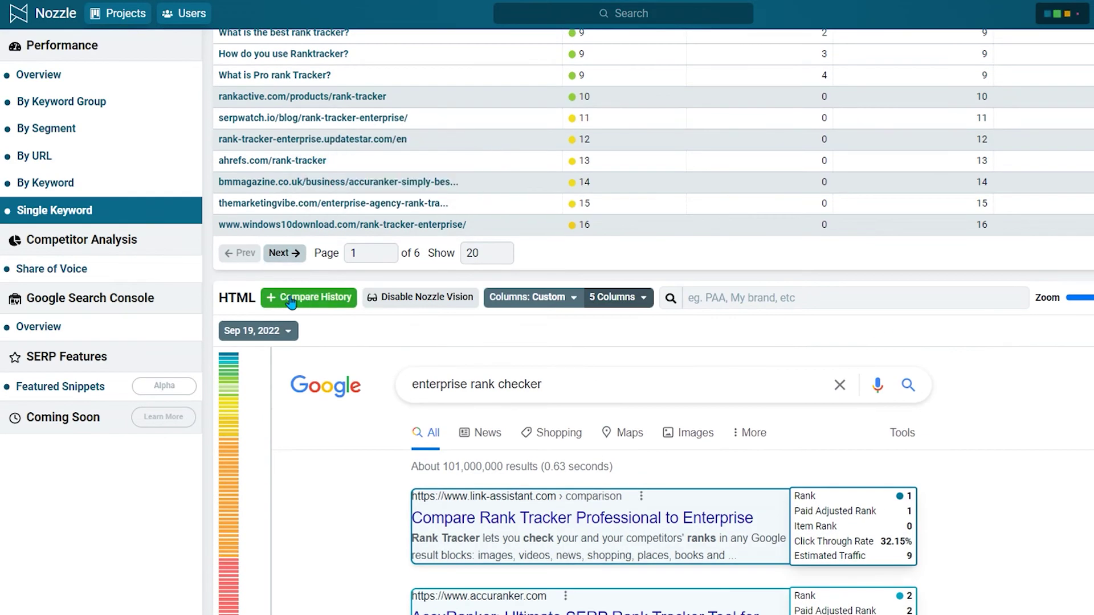
{"action": "left_click", "coordinate": [323, 302]}
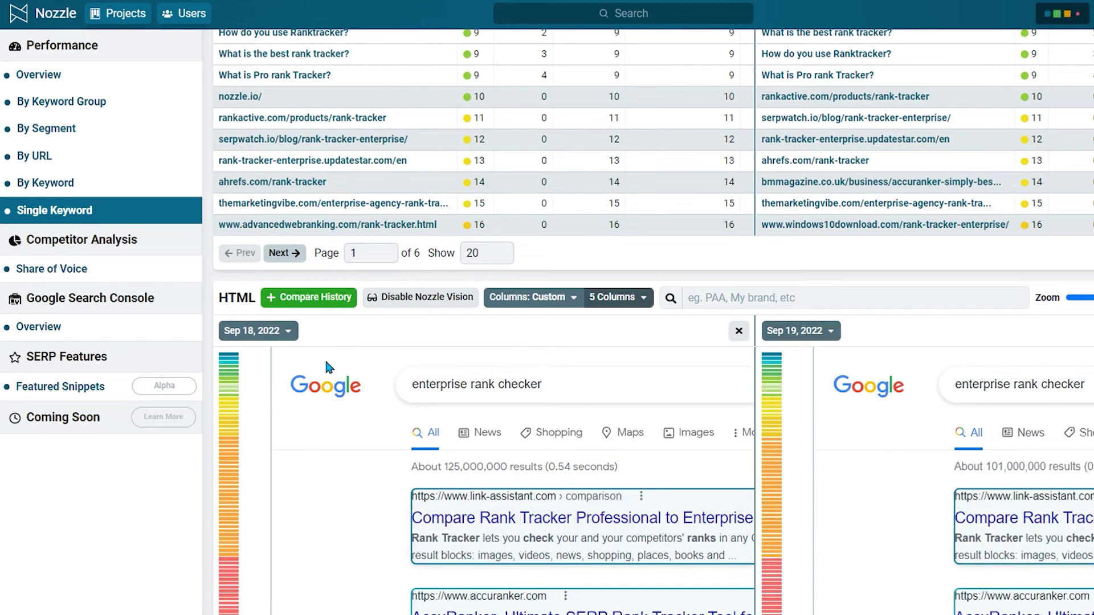
{"action": "left_click", "coordinate": [283, 336]}
{"action": "scroll", "coordinate": [262, 438], "scroll_direction": "down", "scroll_amount": 8}
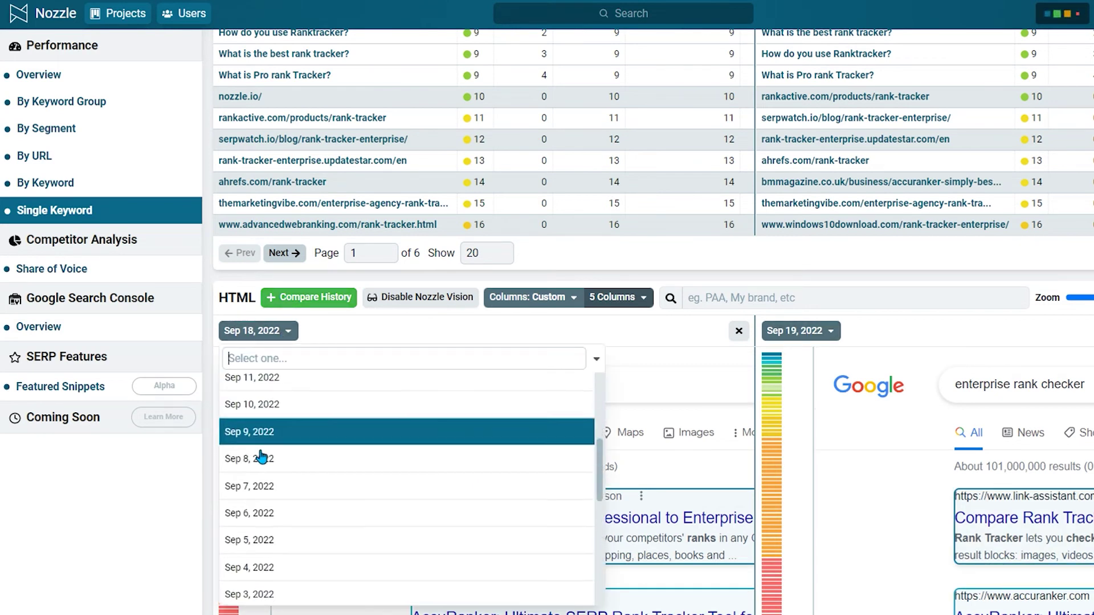
{"action": "left_click", "coordinate": [282, 548]}
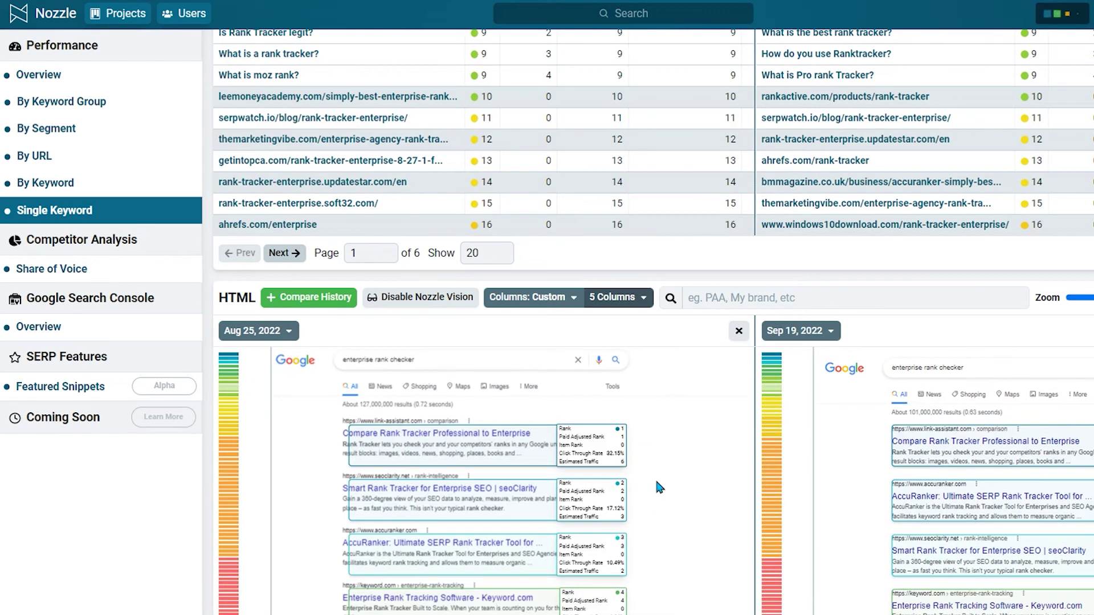
{"action": "scroll", "coordinate": [693, 487], "scroll_direction": "down", "scroll_amount": 6}
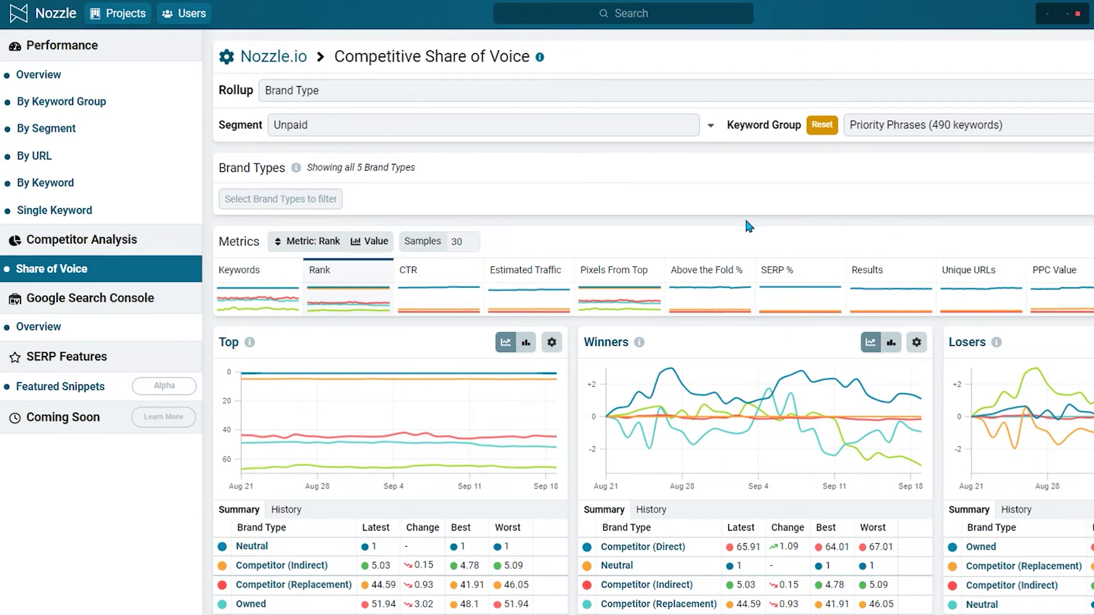
Roll up the Competitive Share of Voice report by Domain and review the Domains table.
{"action": "left_click", "coordinate": [463, 89]}
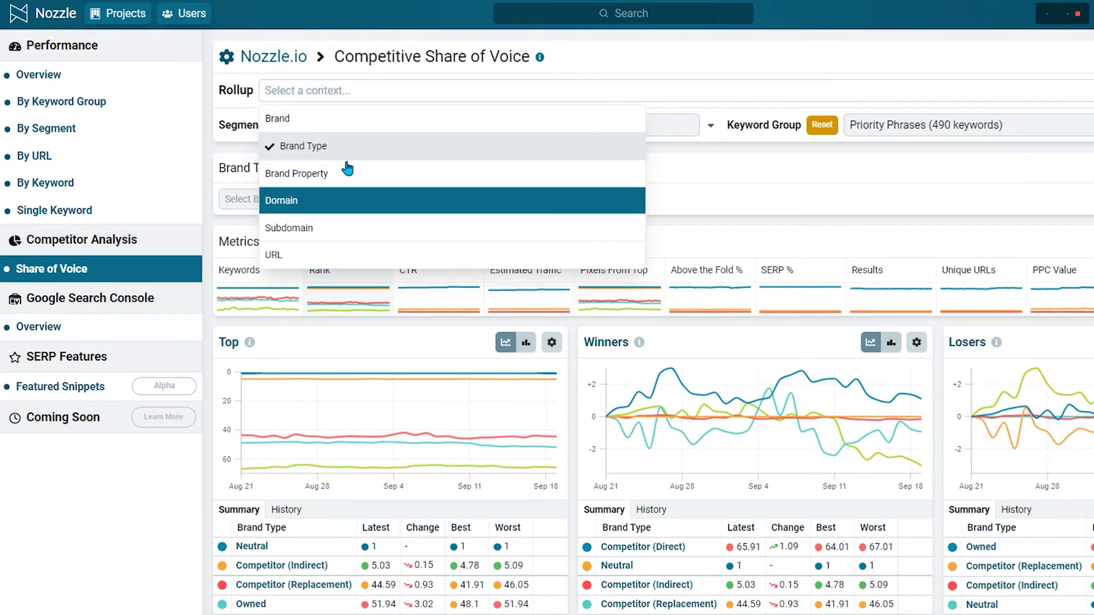
{"action": "left_click", "coordinate": [303, 198]}
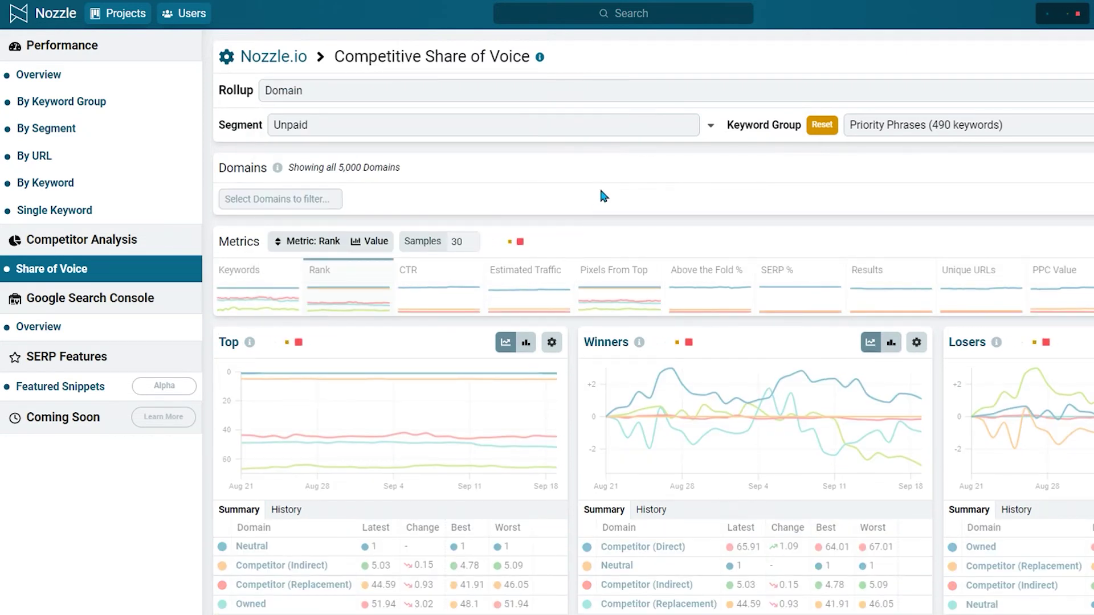
{"action": "scroll", "coordinate": [592, 191], "scroll_direction": "down", "scroll_amount": 8}
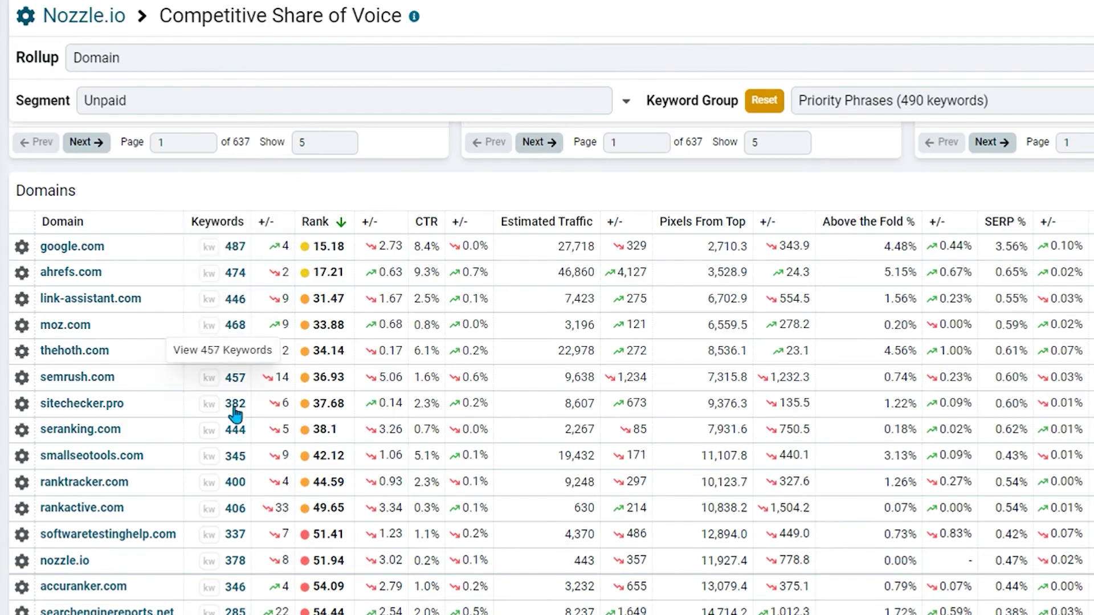
{"action": "scroll", "coordinate": [236, 564], "scroll_direction": "down", "scroll_amount": 2}
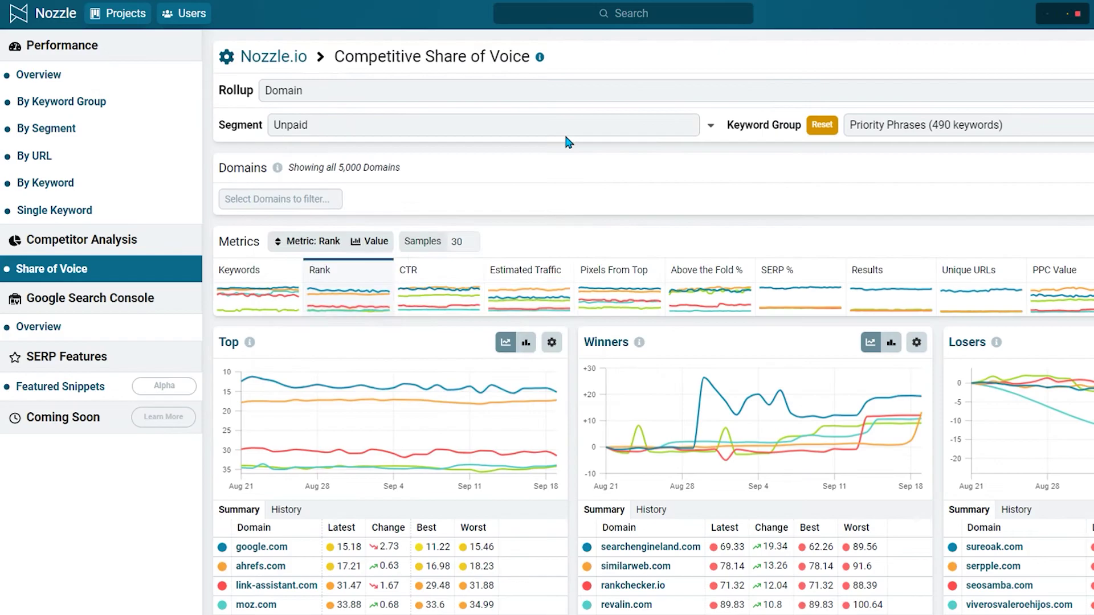
Filter the share of voice report to the Top 10 Rankings on Desktop segment and review its domains.
{"action": "left_click", "coordinate": [456, 101]}
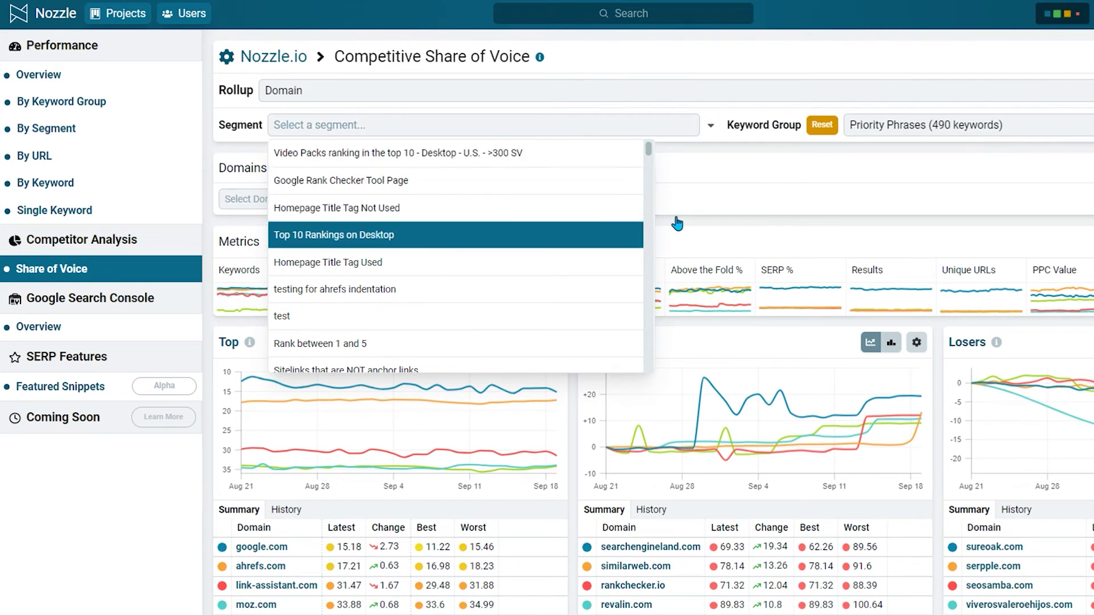
{"action": "key", "text": "Return"}
{"action": "scroll", "coordinate": [675, 228], "scroll_direction": "down", "scroll_amount": 8}
{"action": "scroll", "coordinate": [255, 362], "scroll_direction": "down", "scroll_amount": 1}
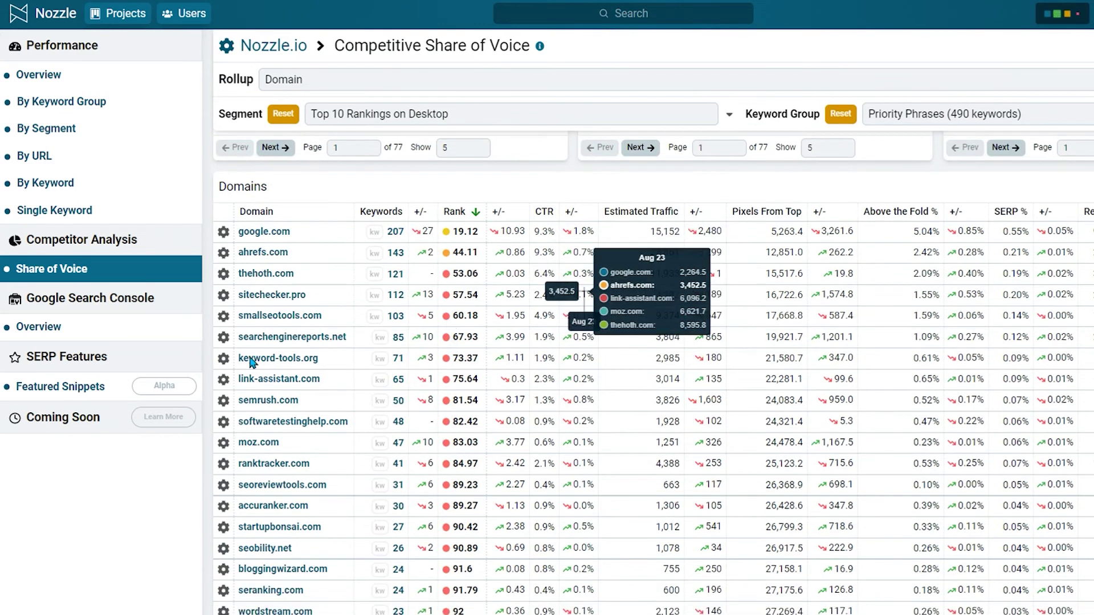
{"action": "scroll", "coordinate": [254, 363], "scroll_direction": "down", "scroll_amount": 3}
Search the segments for "feat", filter the report to Featured Snippets (unpaid) and review its domains.
{"action": "scroll", "coordinate": [334, 254], "scroll_direction": "up", "scroll_amount": 1}
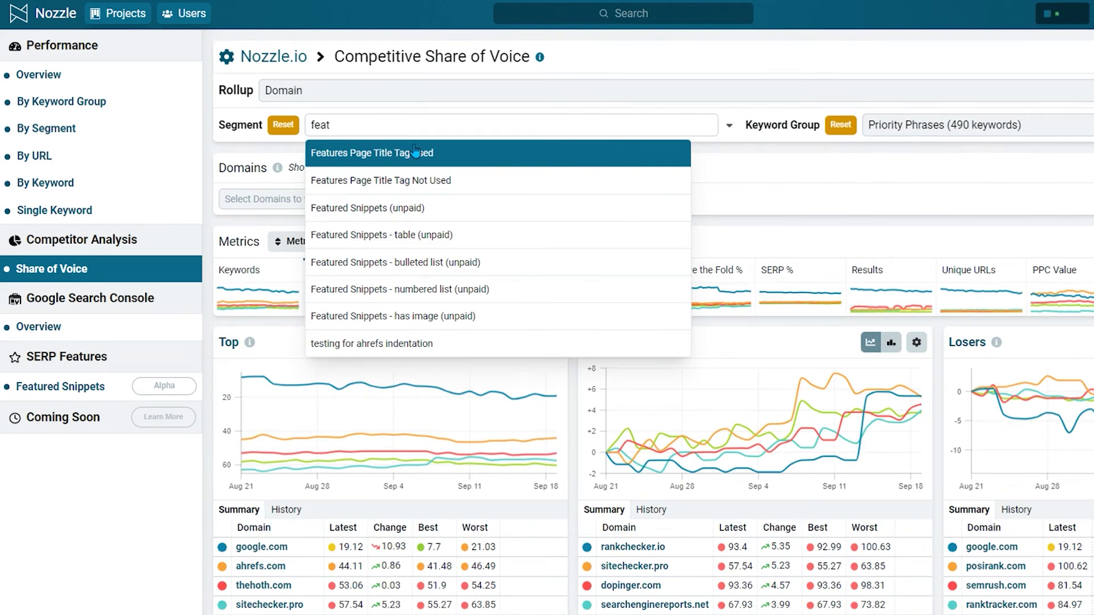
{"action": "left_click", "coordinate": [542, 198]}
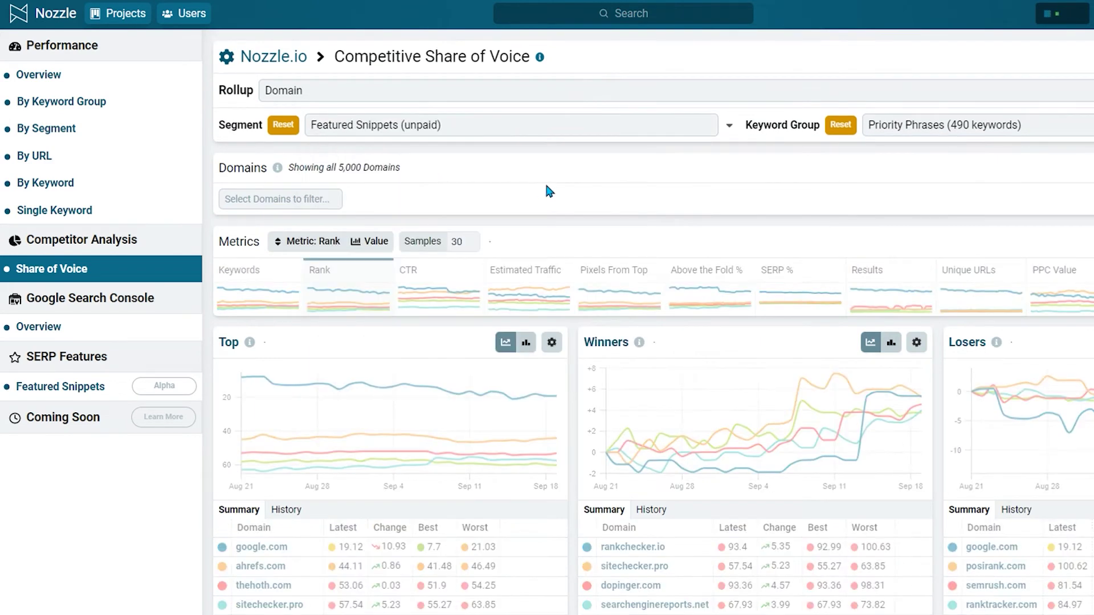
{"action": "scroll", "coordinate": [563, 190], "scroll_direction": "down", "scroll_amount": 8}
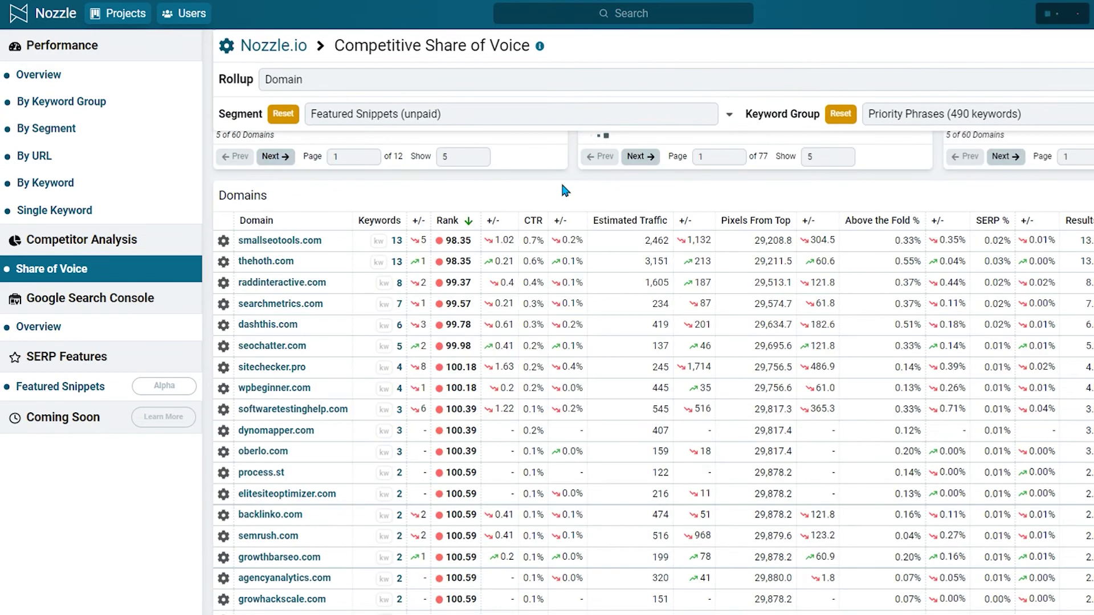
{"action": "scroll", "coordinate": [451, 329], "scroll_direction": "down", "scroll_amount": 3}
{"action": "scroll", "coordinate": [415, 183], "scroll_direction": "up", "scroll_amount": 3}
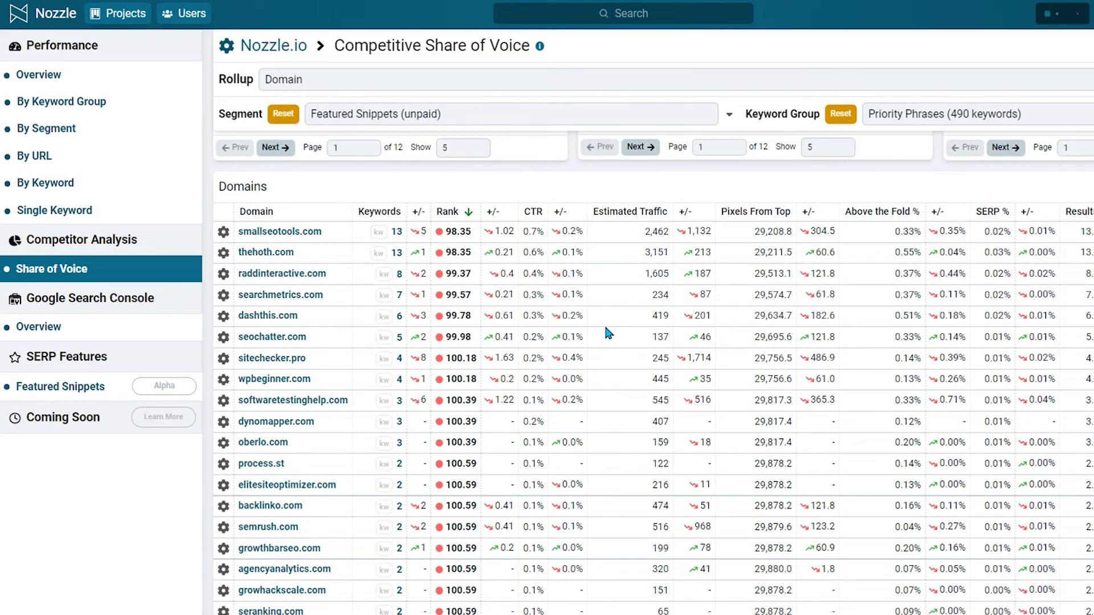
Search the segments for "vide", filter the report to Videos Ranking in the Top 5 on Desktop and review its domains.
{"action": "scroll", "coordinate": [604, 324], "scroll_direction": "up", "scroll_amount": 10}
{"action": "left_click", "coordinate": [417, 126]}
{"action": "type", "text": "v"}
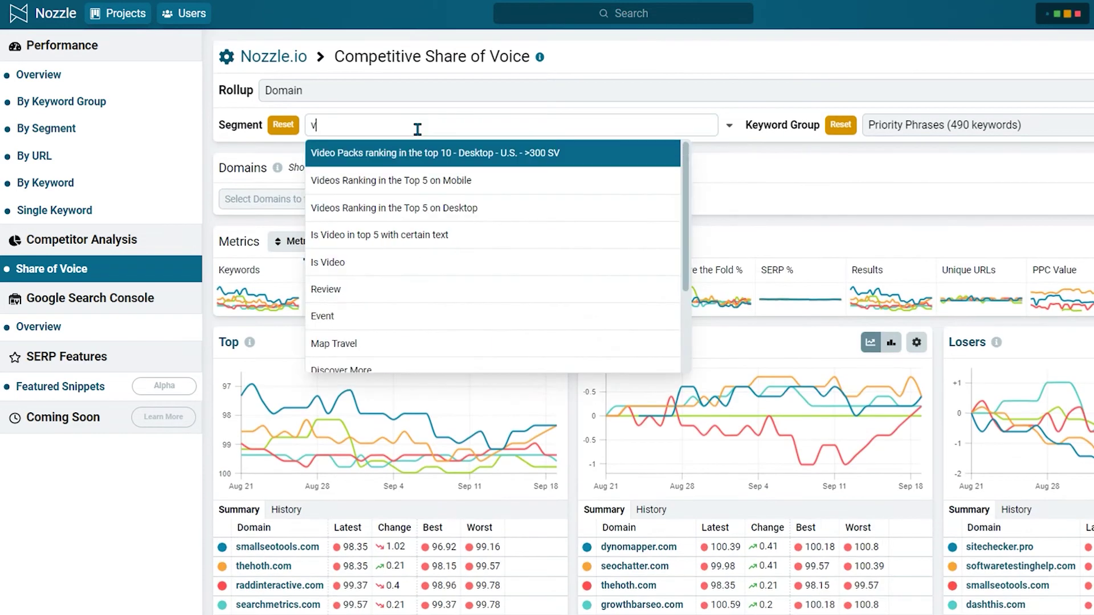
{"action": "type", "text": "ide"}
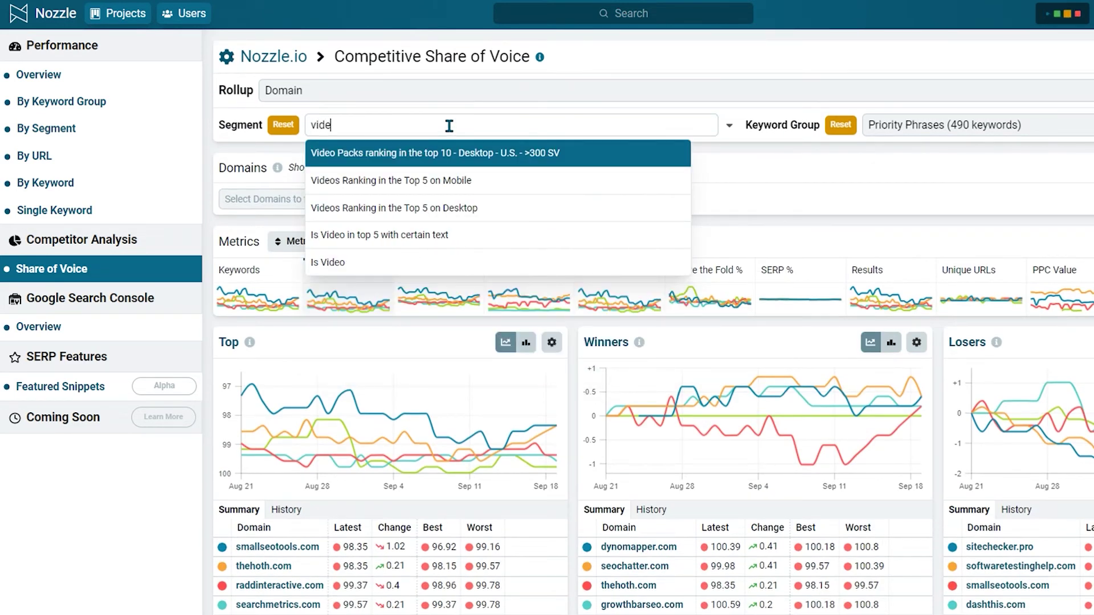
{"action": "left_click", "coordinate": [443, 212]}
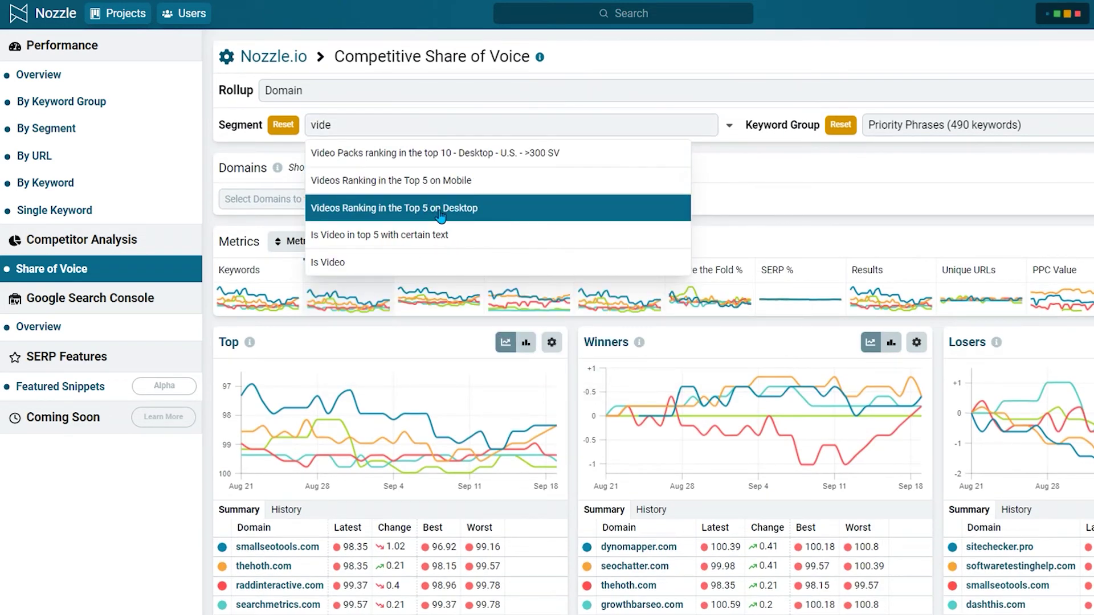
{"action": "left_click", "coordinate": [464, 200]}
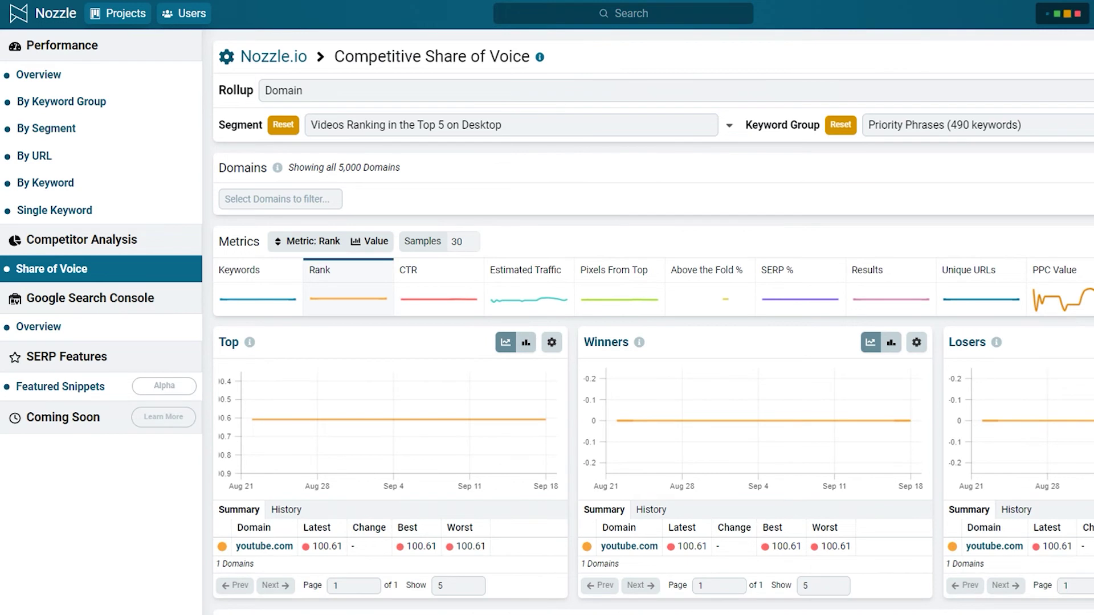
{"action": "scroll", "coordinate": [589, 436], "scroll_direction": "down", "scroll_amount": 4}
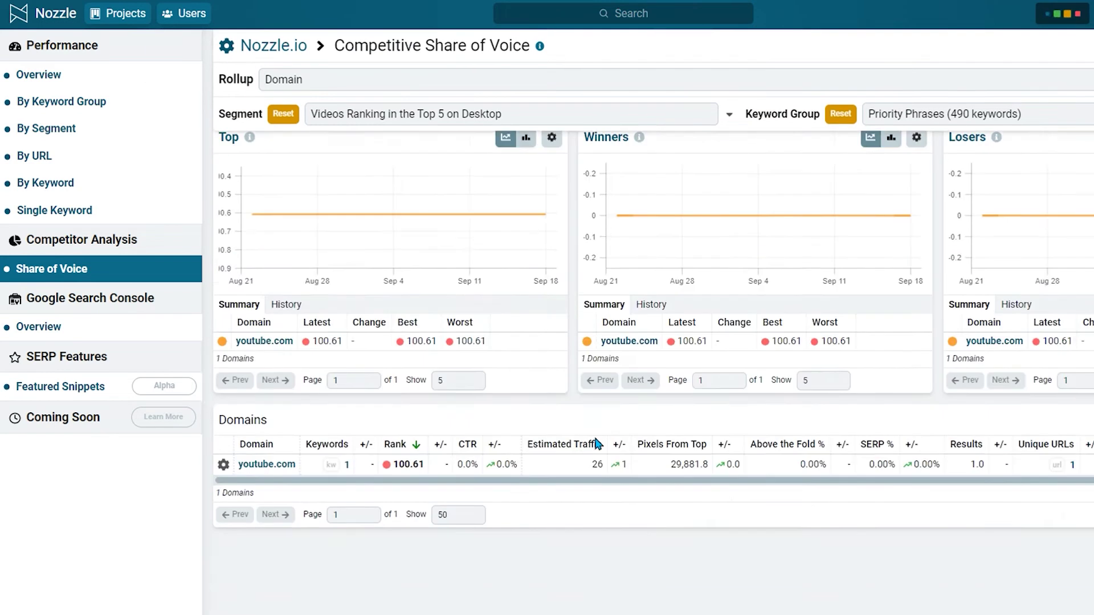
{"action": "scroll", "coordinate": [610, 433], "scroll_direction": "up", "scroll_amount": 4}
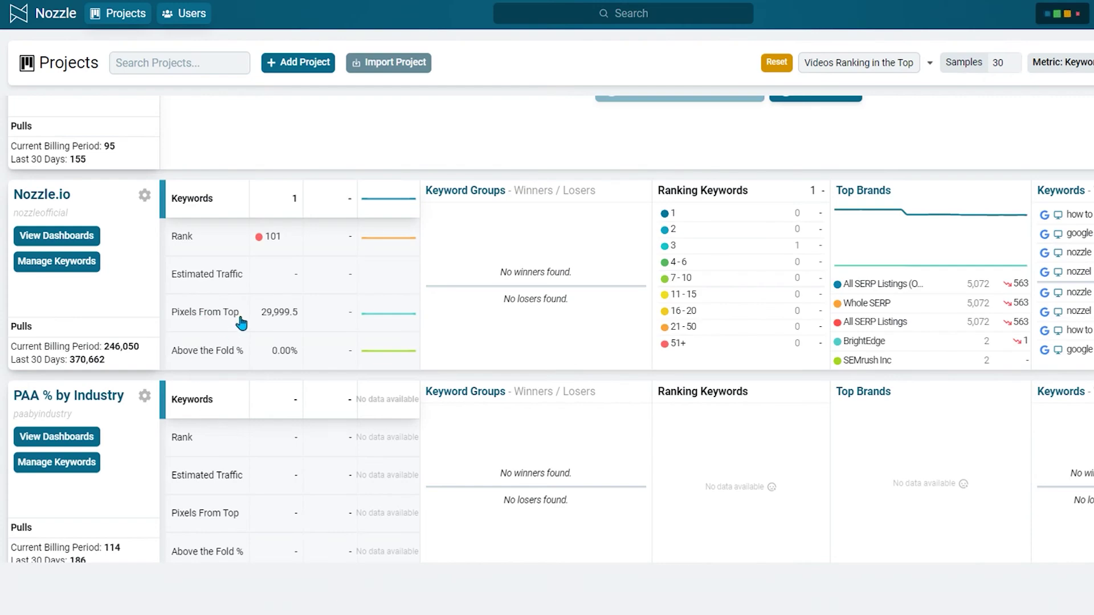
Find Nozzle.io in the projects list, open its settings and look over the keyword sources in the Keyword Manager.
{"action": "scroll", "coordinate": [196, 311], "scroll_direction": "down", "scroll_amount": 2}
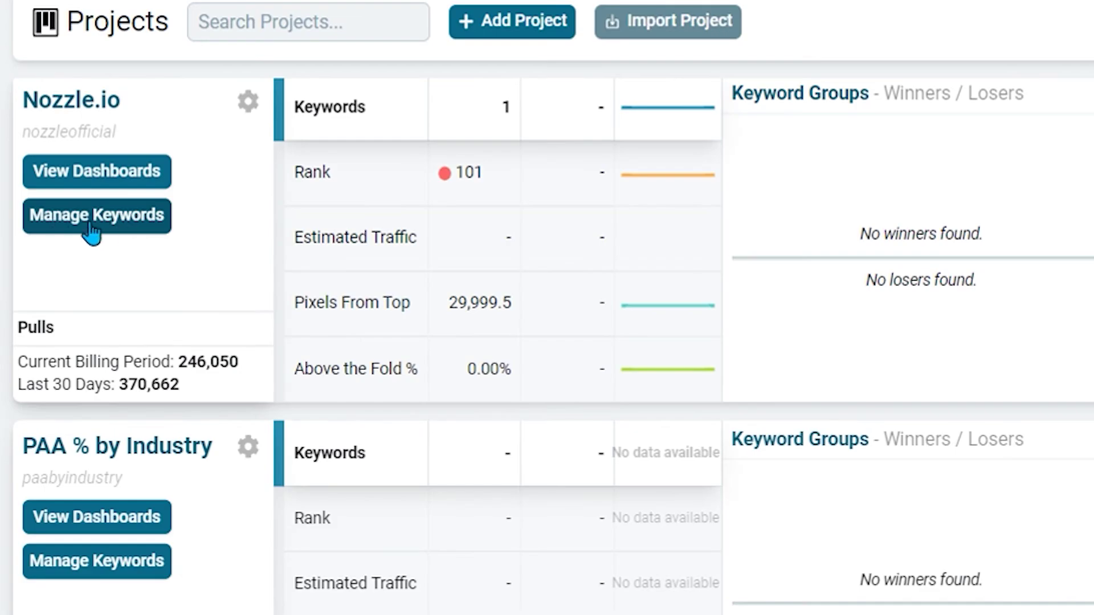
{"action": "left_click", "coordinate": [249, 104]}
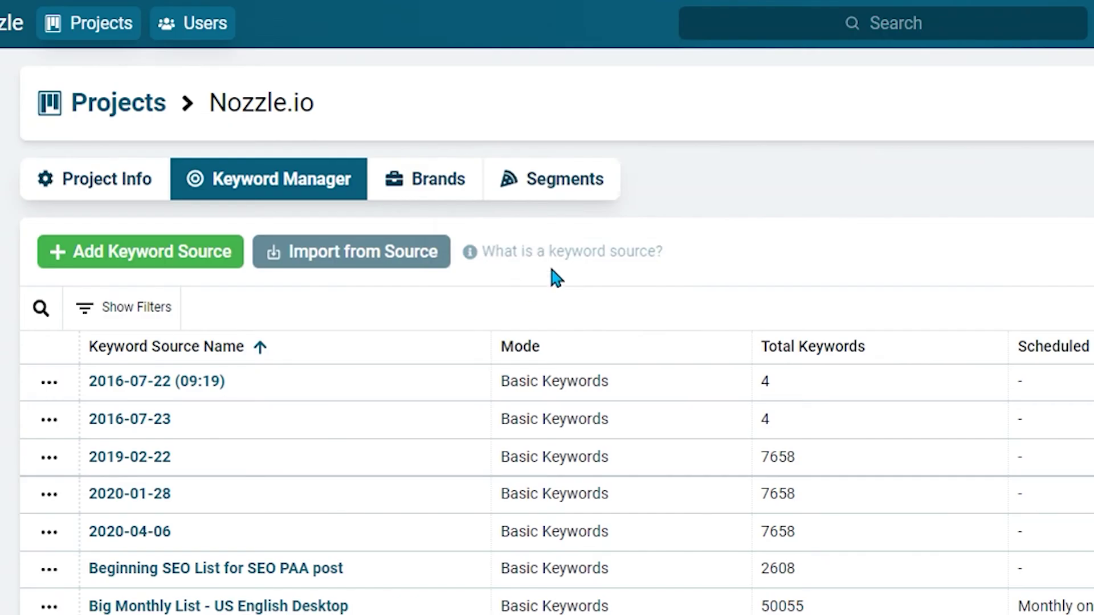
{"action": "mouse_move", "coordinate": [426, 165]}
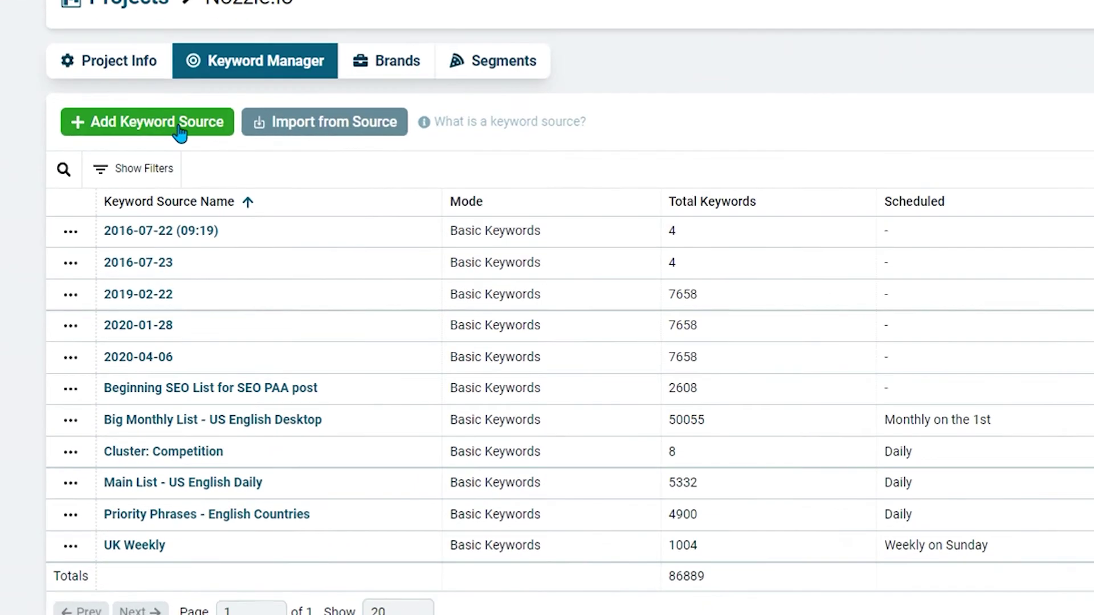
Start a new keyword source in Basic Keywords mode and look over the other available modes.
{"action": "left_click", "coordinate": [180, 256]}
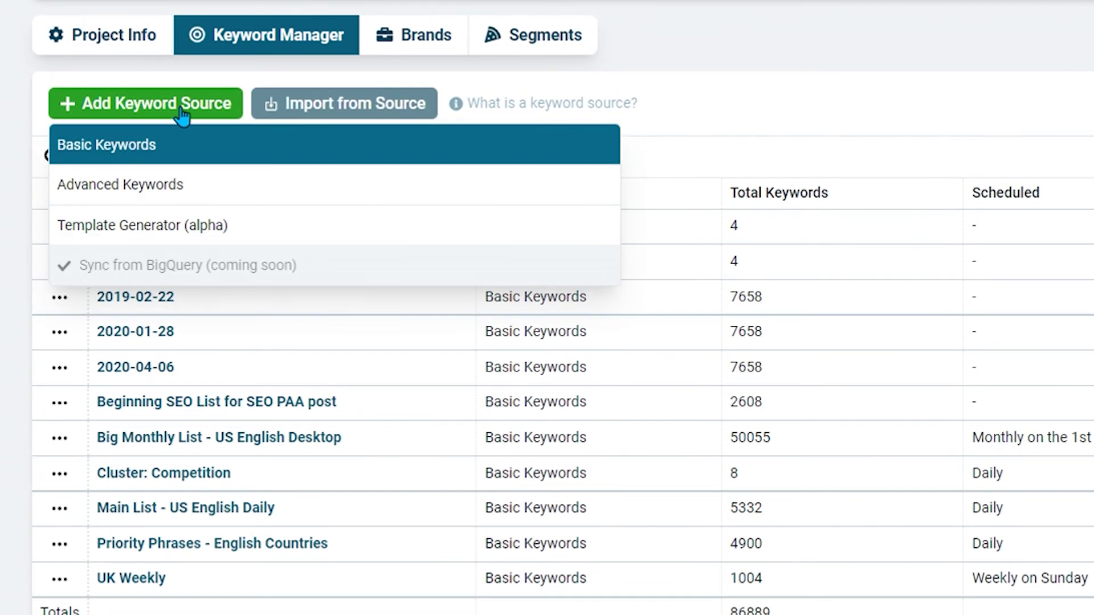
{"action": "left_click", "coordinate": [161, 145]}
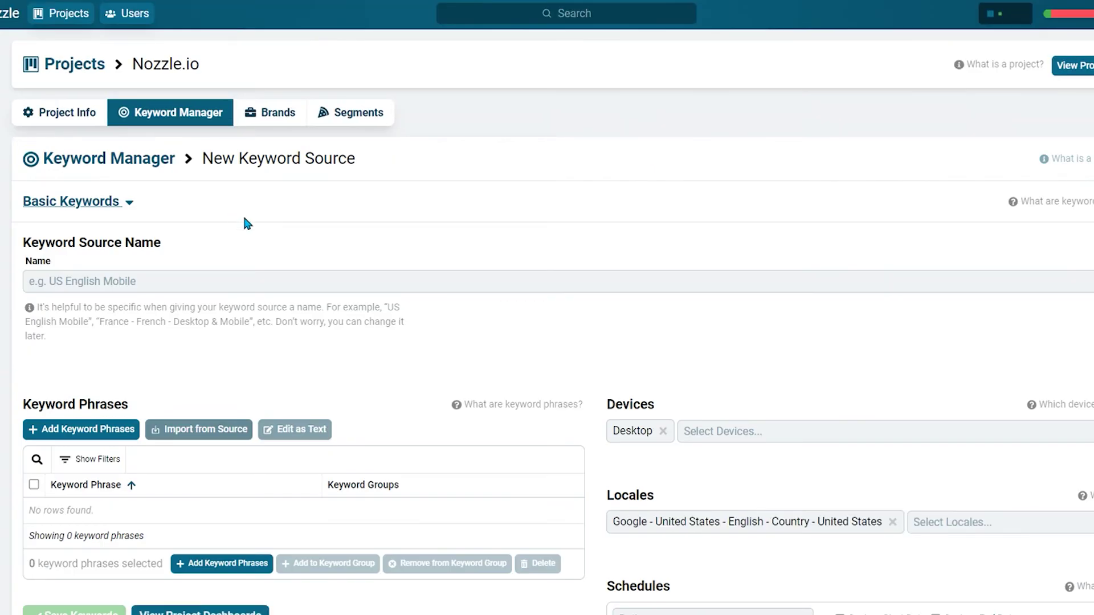
{"action": "left_click", "coordinate": [125, 205]}
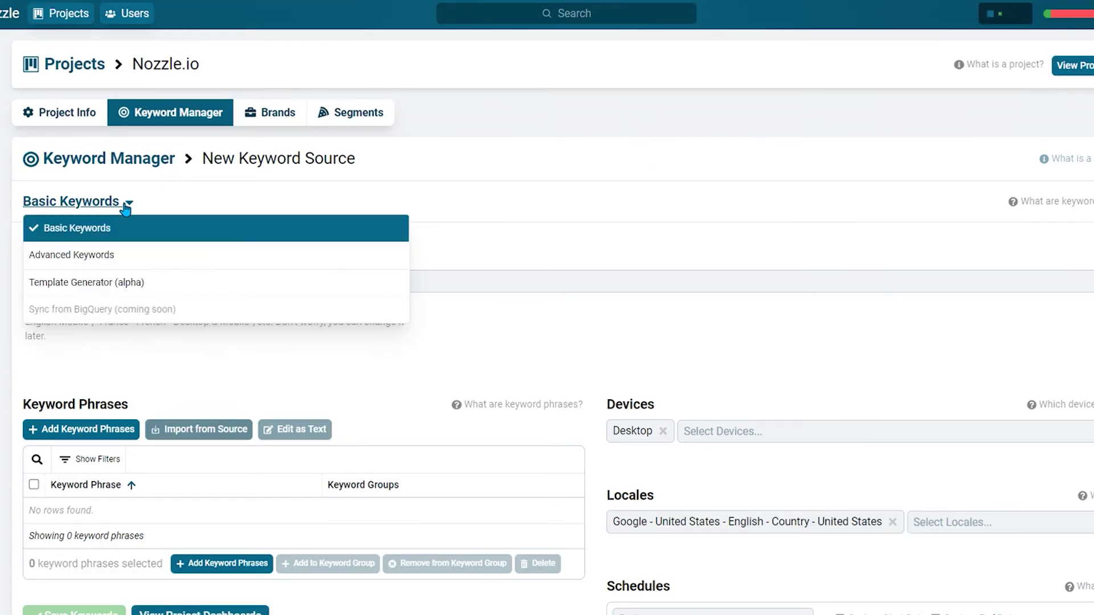
{"action": "left_click", "coordinate": [247, 192]}
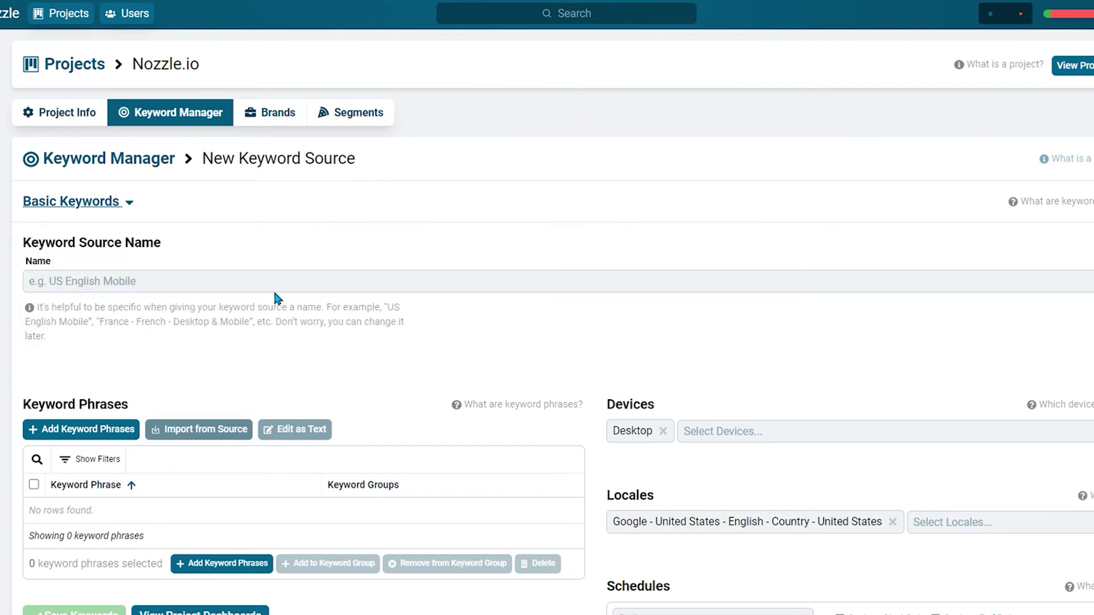
View the Add Keyword Phrases form of the new source and close it without adding any phrases.
{"action": "scroll", "coordinate": [272, 289], "scroll_direction": "down", "scroll_amount": 3}
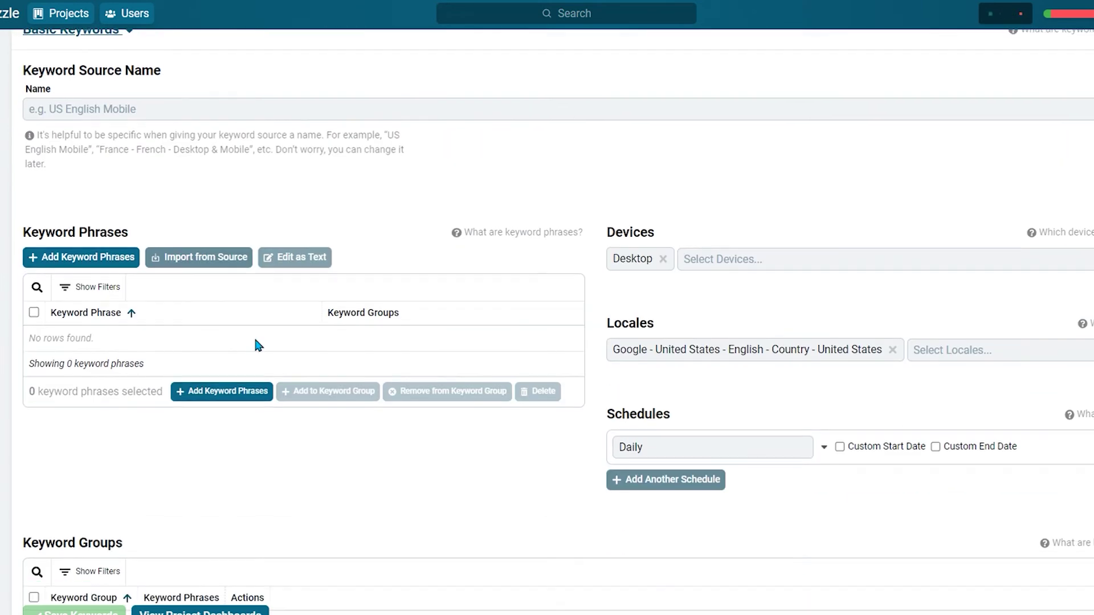
{"action": "left_click", "coordinate": [94, 261]}
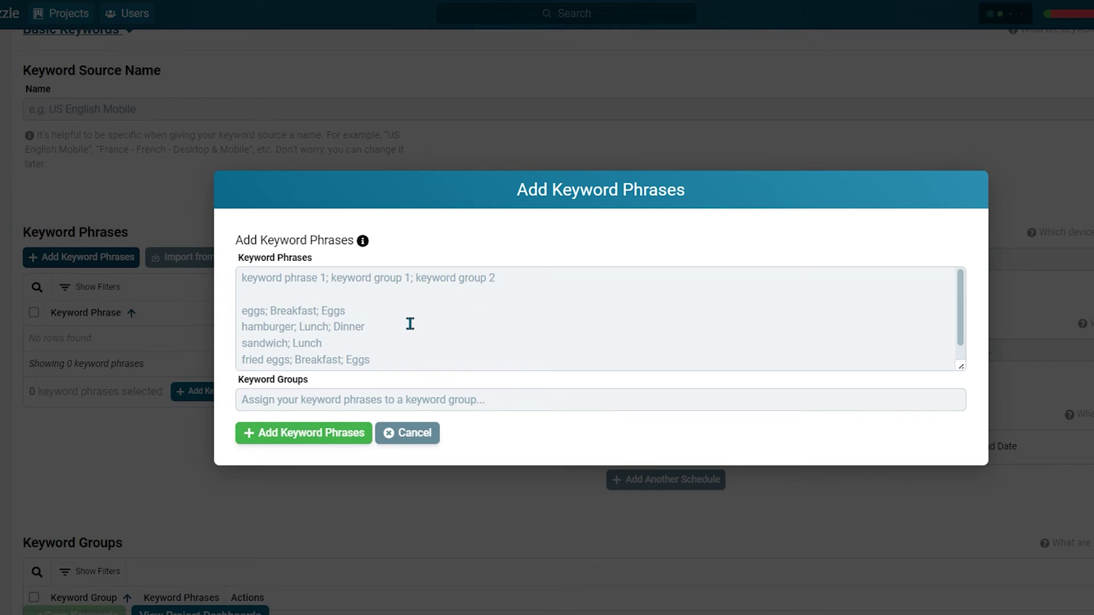
{"action": "left_click", "coordinate": [415, 438]}
Examine the devices, locales and available schedules of the source holding the Boyd's Big List keyword phrases.
{"action": "left_click", "coordinate": [221, 270]}
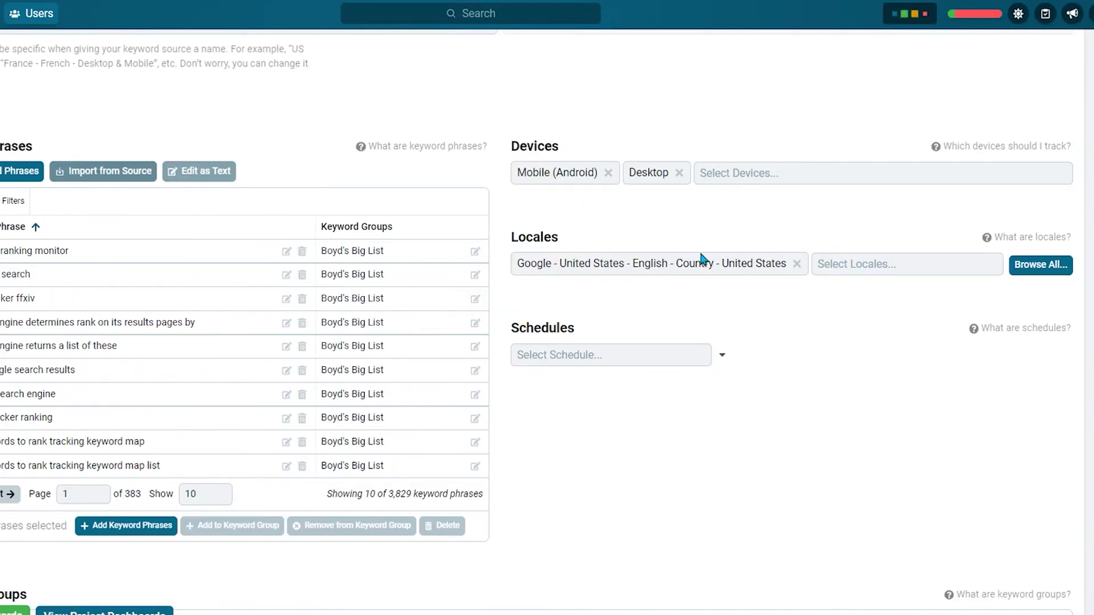
{"action": "scroll", "coordinate": [725, 274], "scroll_direction": "down", "scroll_amount": 2}
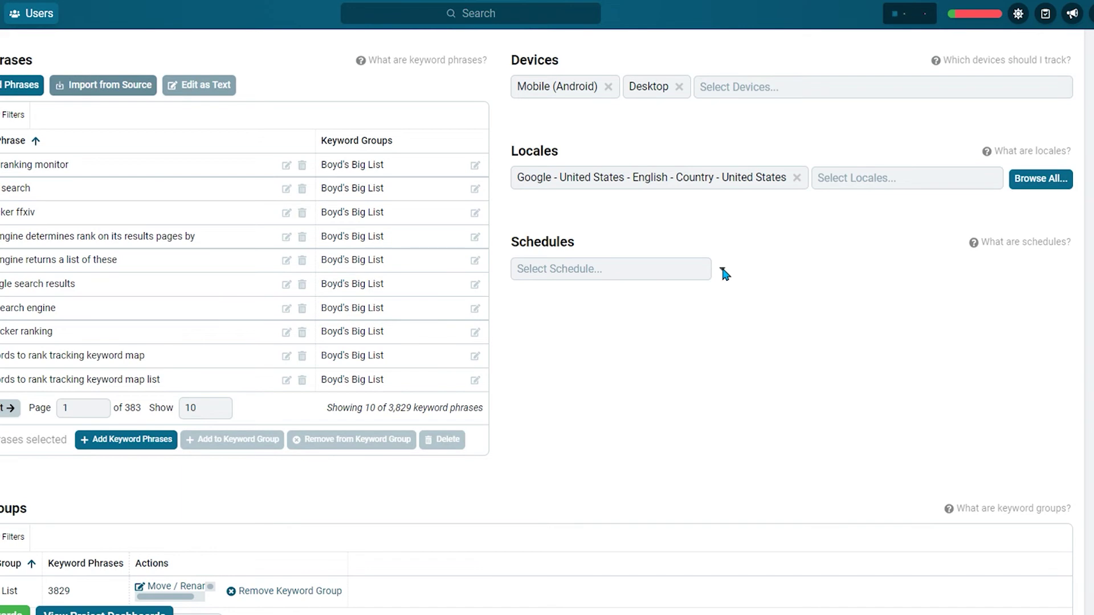
{"action": "left_click", "coordinate": [698, 270]}
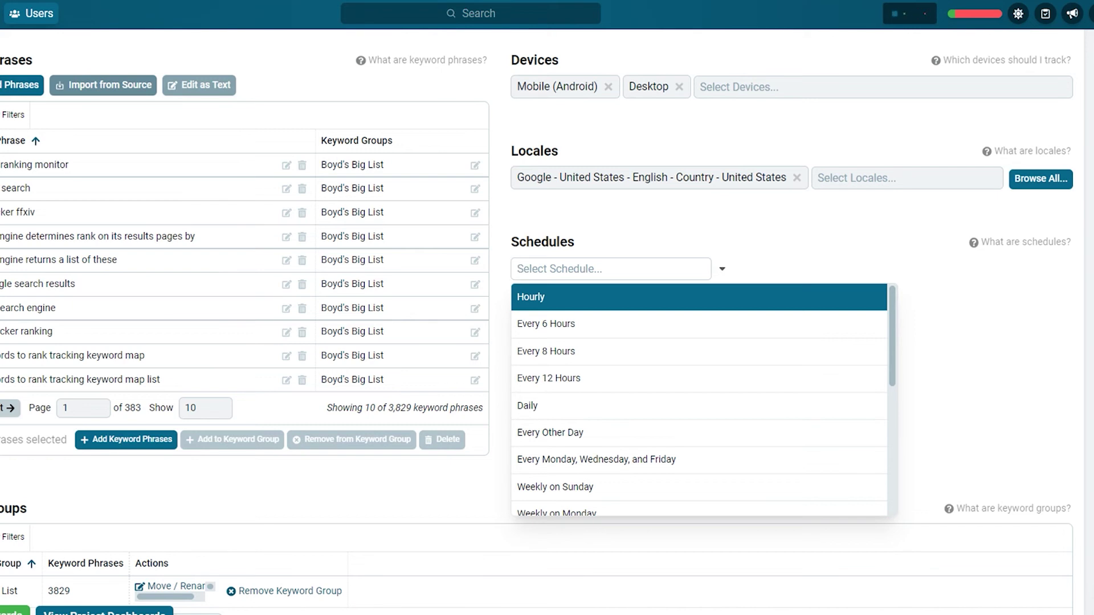
{"action": "key", "text": "Down"}
{"action": "key", "text": "Down"}
{"action": "mouse_move", "coordinate": [1016, 215]}
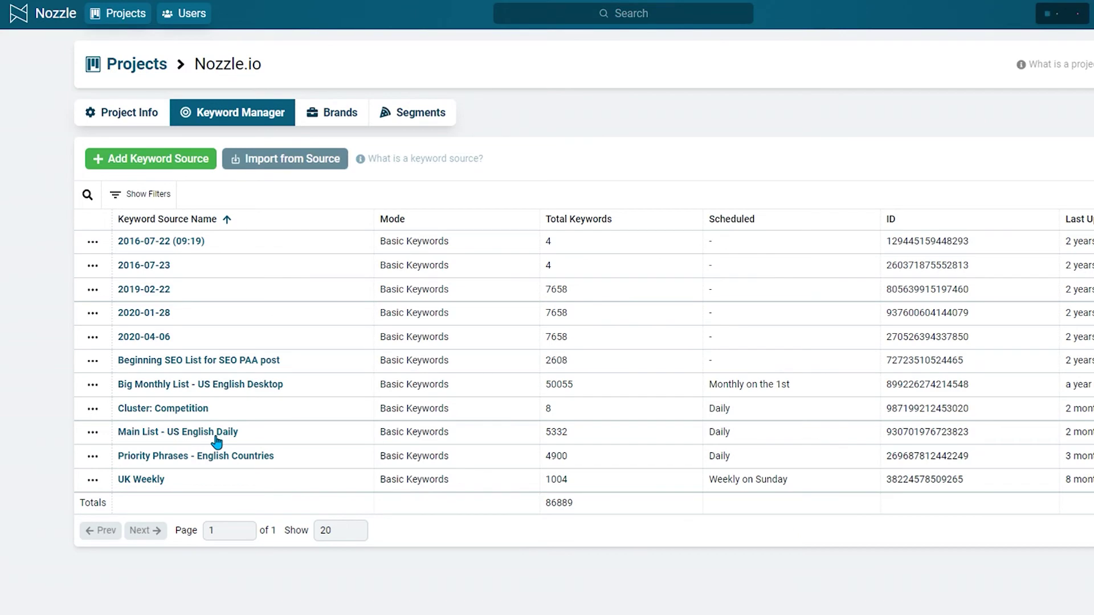
Open the Main List - US English Daily keyword source and look over its phrases, devices, locales and keyword groups.
{"action": "left_click", "coordinate": [215, 436]}
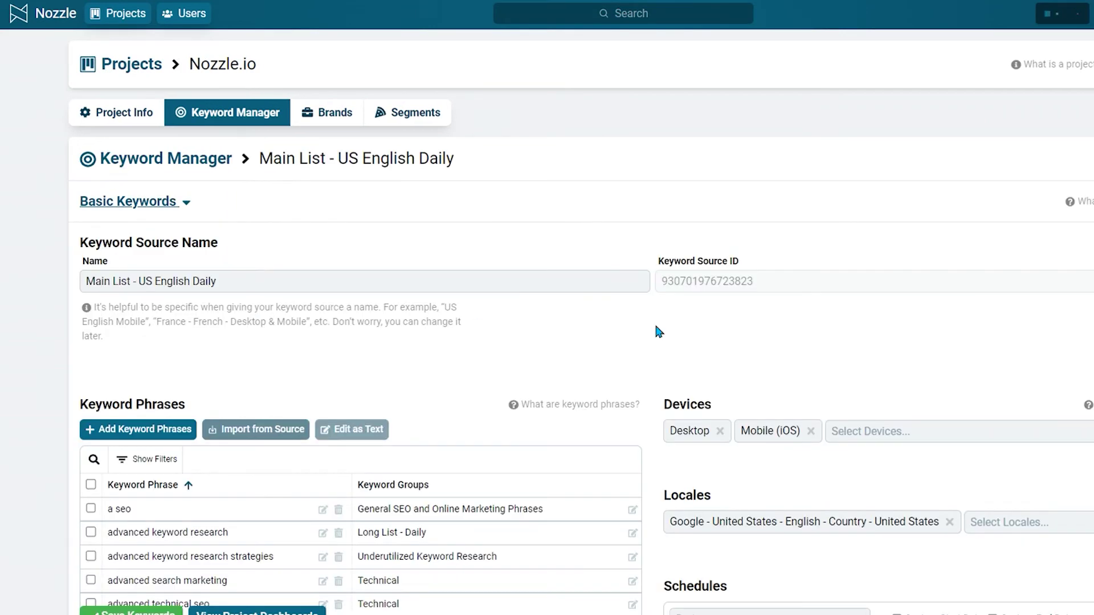
{"action": "scroll", "coordinate": [846, 358], "scroll_direction": "down", "scroll_amount": 5}
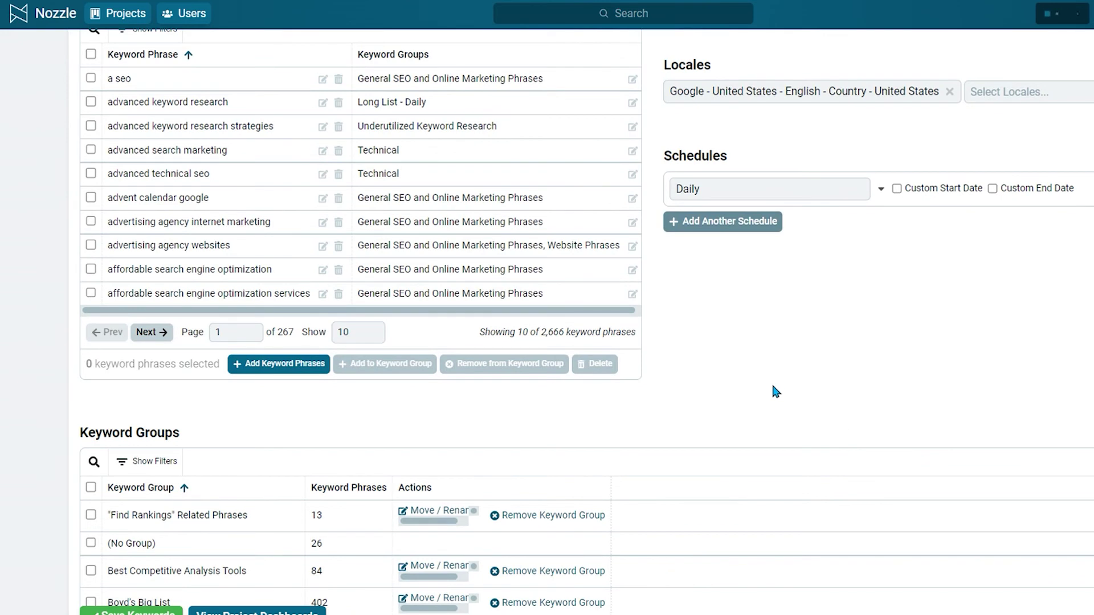
{"action": "scroll", "coordinate": [772, 386], "scroll_direction": "down", "scroll_amount": 8}
{"action": "scroll", "coordinate": [772, 386], "scroll_direction": "up", "scroll_amount": 8}
{"action": "scroll", "coordinate": [841, 436], "scroll_direction": "up", "scroll_amount": 2}
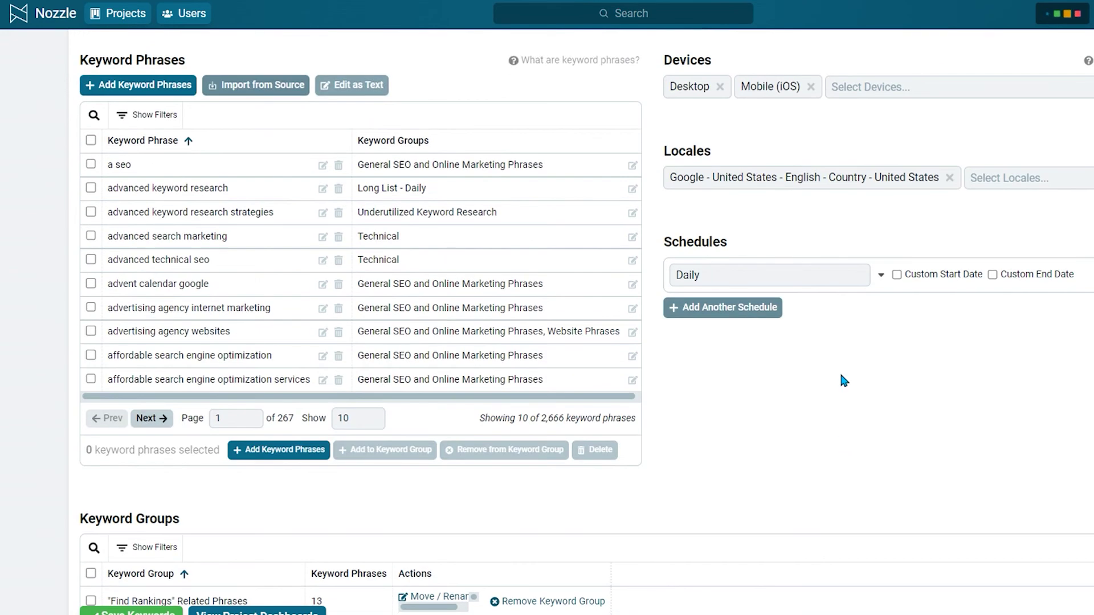
Look through the schedule frequencies offered for Main List - US English Daily, keeping Daily.
{"action": "left_click", "coordinate": [779, 278]}
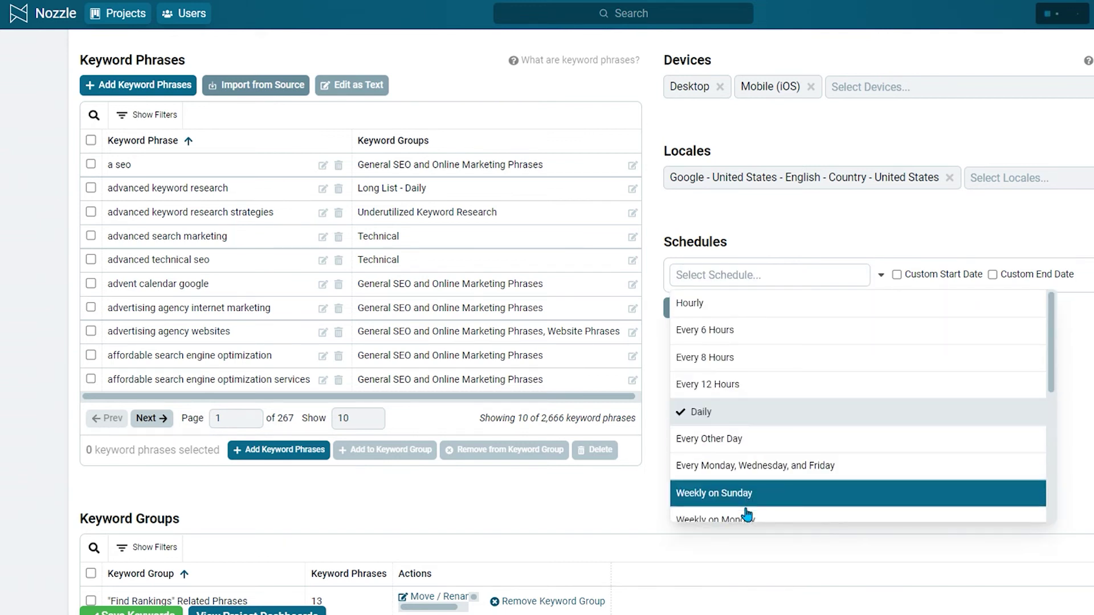
{"action": "scroll", "coordinate": [758, 410], "scroll_direction": "down", "scroll_amount": 4}
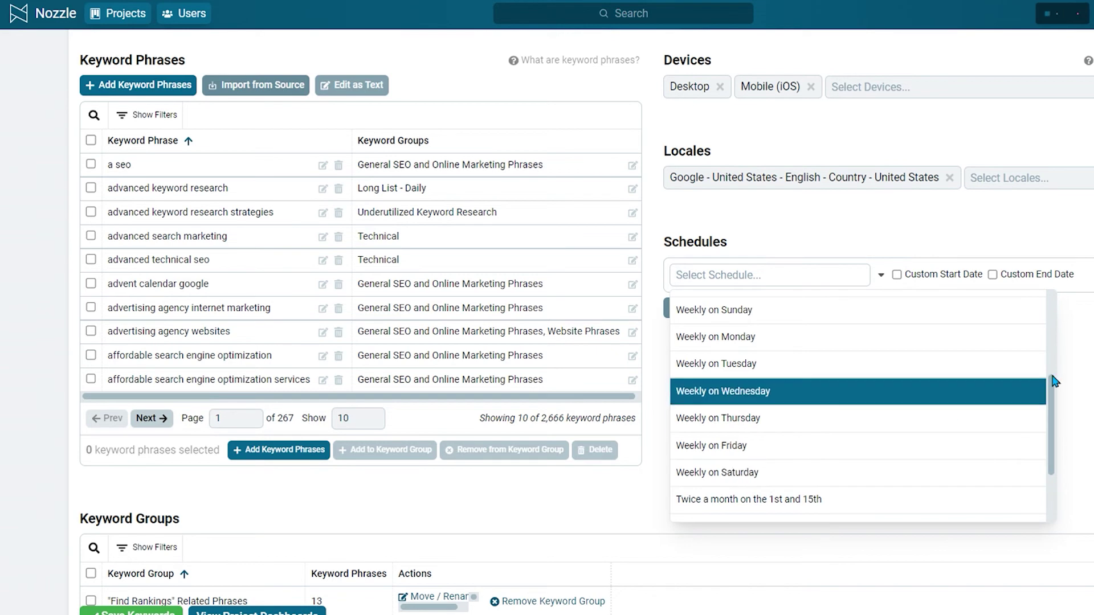
{"action": "left_click", "coordinate": [1085, 358]}
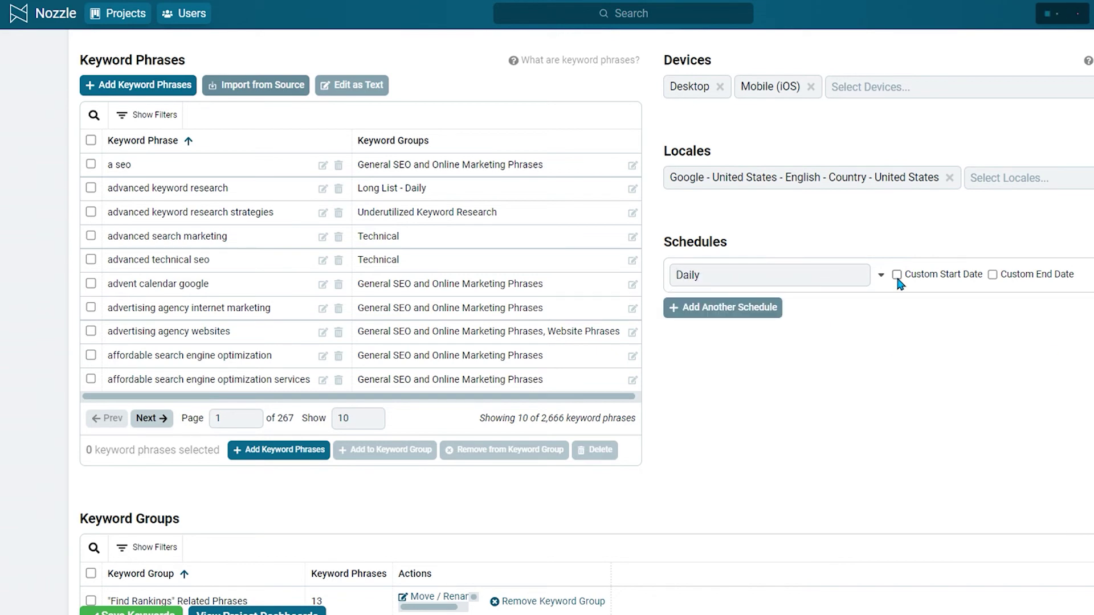
Review the source's keyword groups and expand the list of its total tracked keywords.
{"action": "scroll", "coordinate": [921, 416], "scroll_direction": "down", "scroll_amount": 3}
{"action": "scroll", "coordinate": [922, 419], "scroll_direction": "down", "scroll_amount": 3}
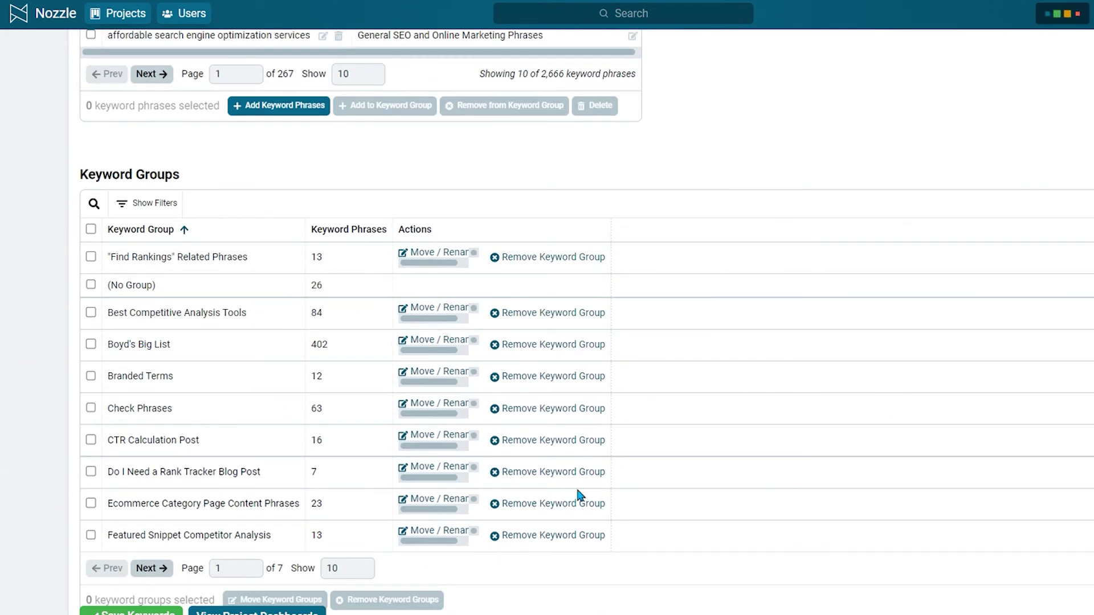
{"action": "scroll", "coordinate": [580, 494], "scroll_direction": "down", "scroll_amount": 4}
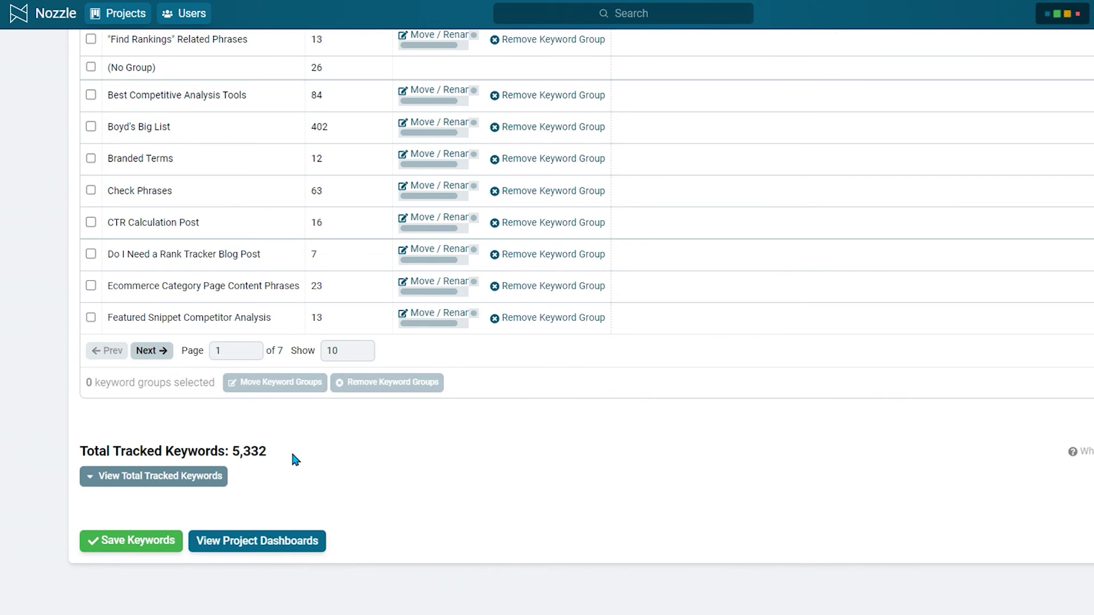
{"action": "left_click", "coordinate": [188, 482]}
{"action": "scroll", "coordinate": [443, 478], "scroll_direction": "down", "scroll_amount": 5}
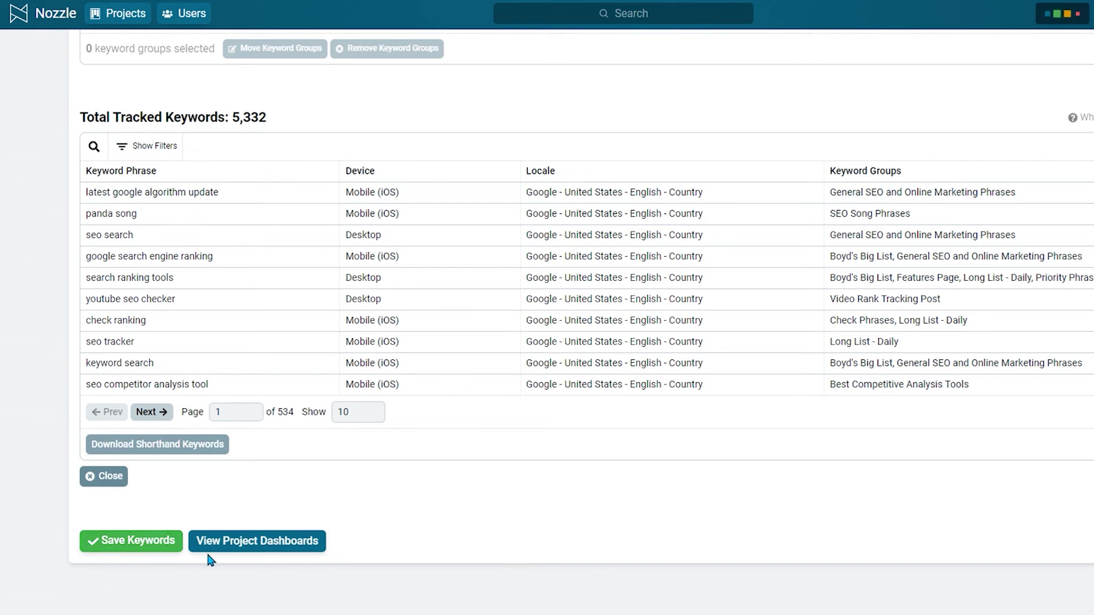
{"action": "scroll", "coordinate": [210, 561], "scroll_direction": "up", "scroll_amount": 20}
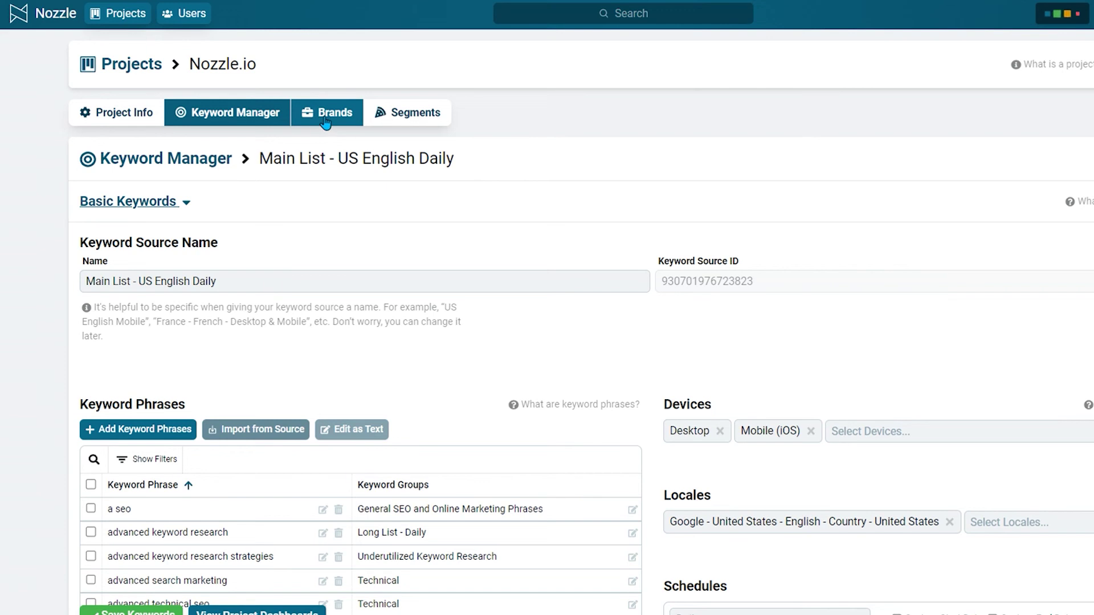
Open the Nozzle brand from the project's brands list and review its properties.
{"action": "left_click", "coordinate": [255, 121]}
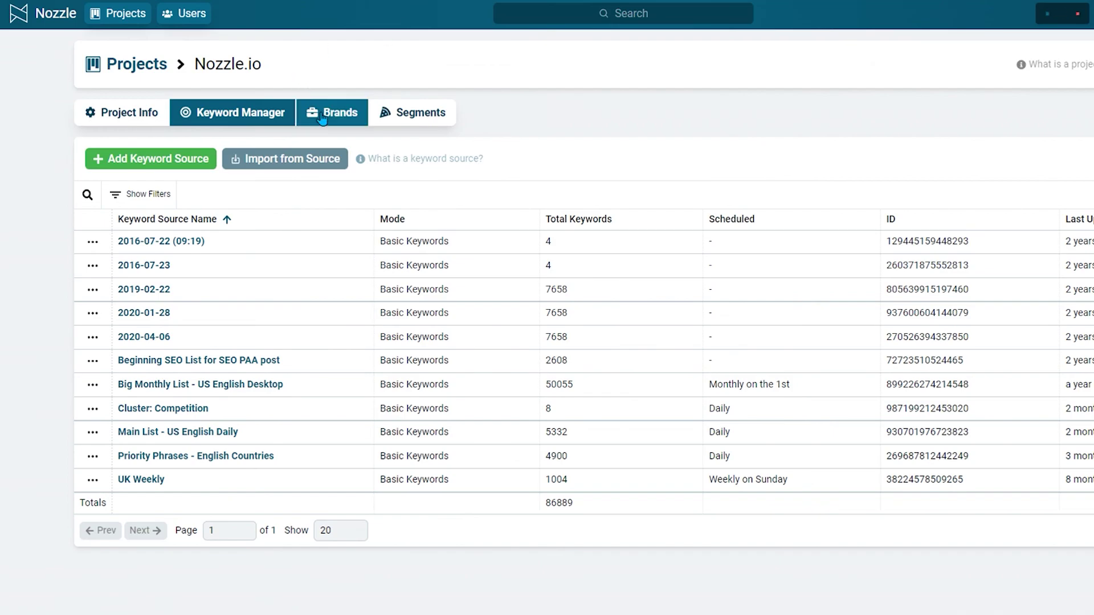
{"action": "left_click", "coordinate": [321, 114]}
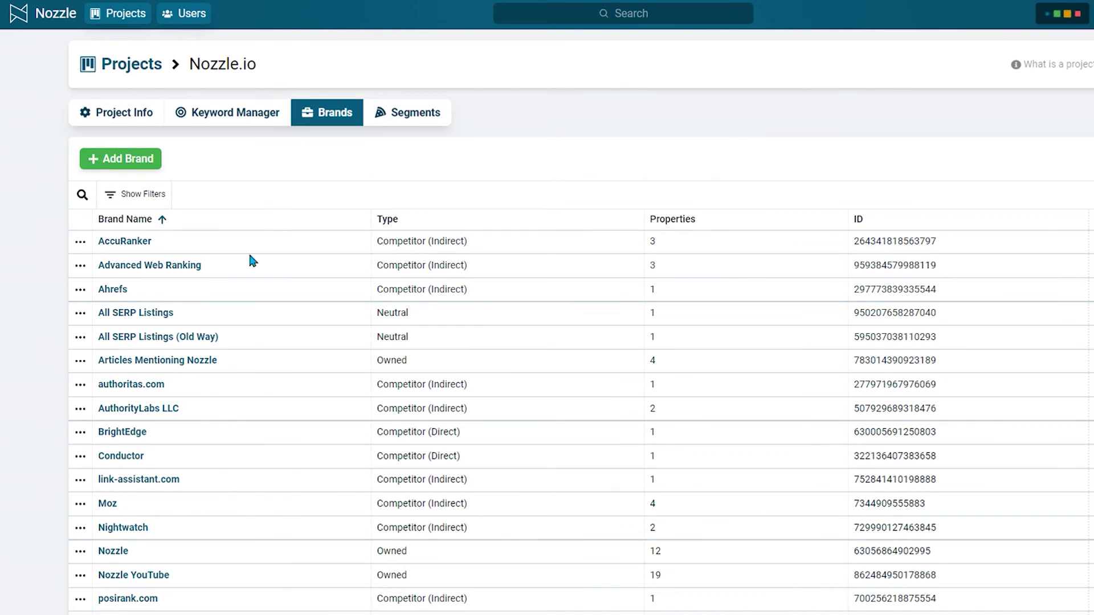
{"action": "scroll", "coordinate": [162, 344], "scroll_direction": "down", "scroll_amount": 2}
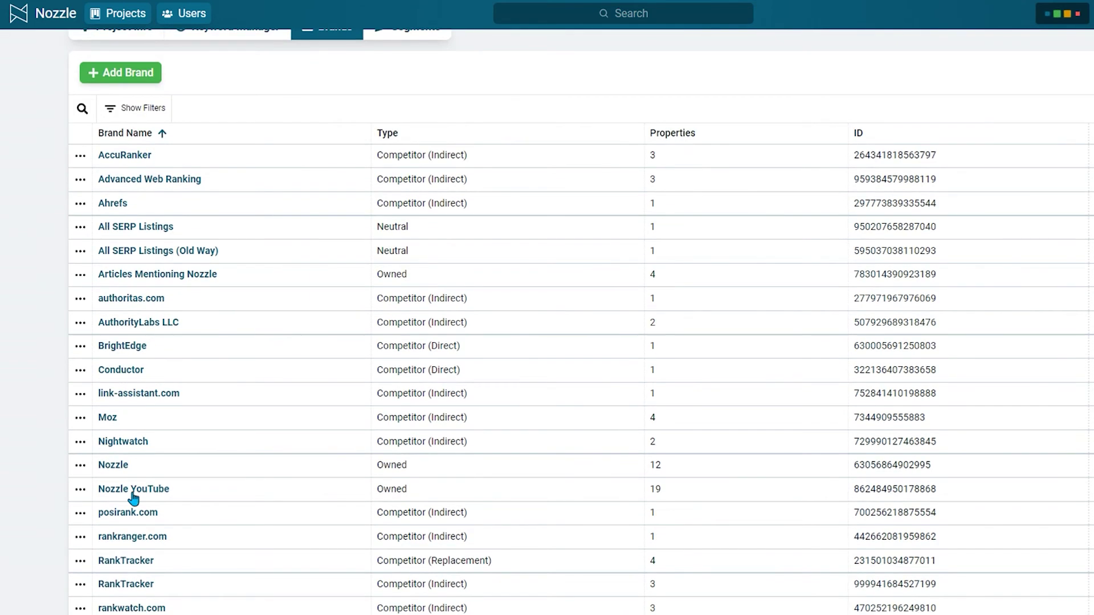
{"action": "left_click", "coordinate": [118, 466]}
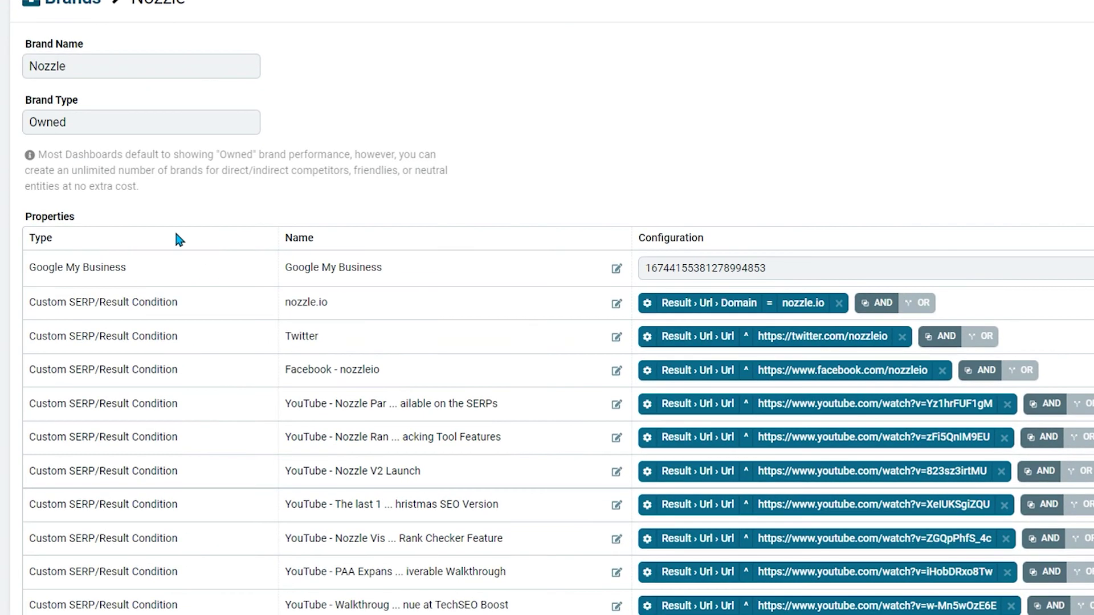
{"action": "scroll", "coordinate": [296, 342], "scroll_direction": "down", "scroll_amount": 2}
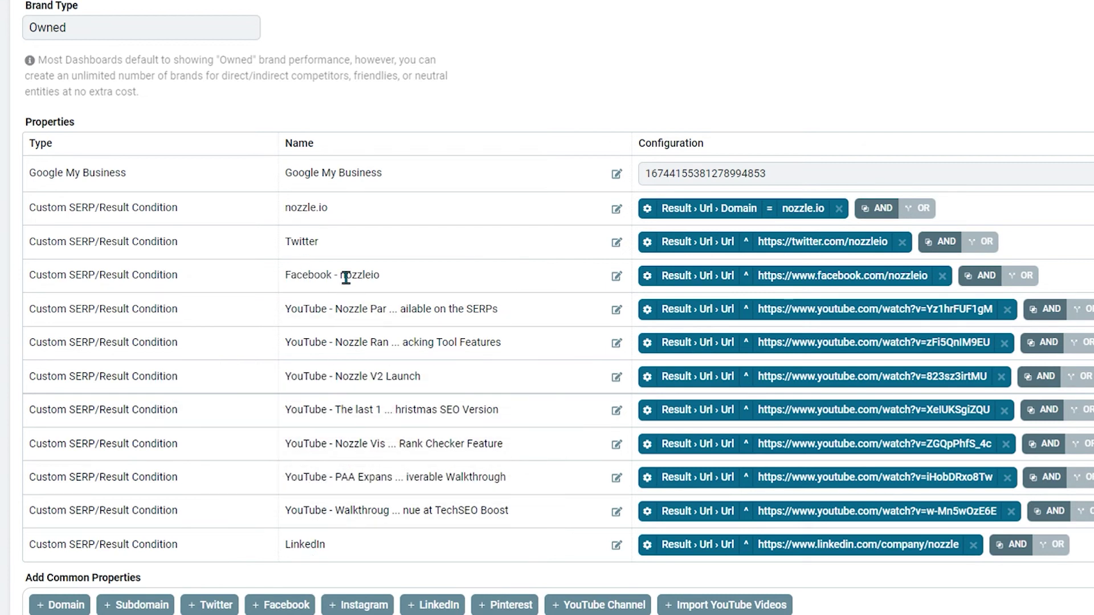
Start a new brand in the project and search for websites associated with the domain nozzle.io.
{"action": "left_click", "coordinate": [332, 126]}
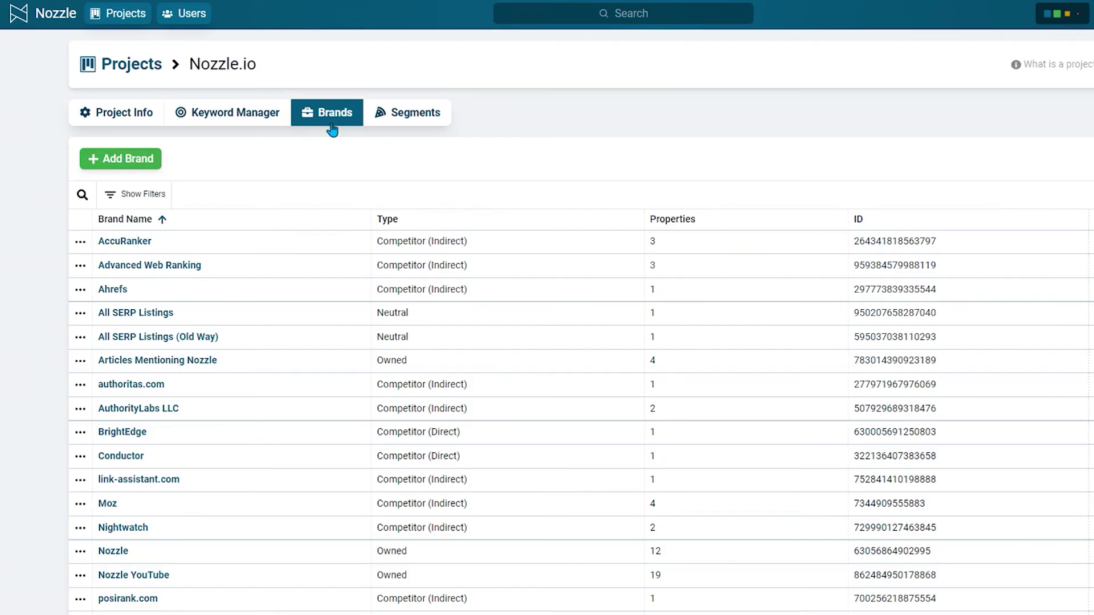
{"action": "left_click", "coordinate": [129, 160]}
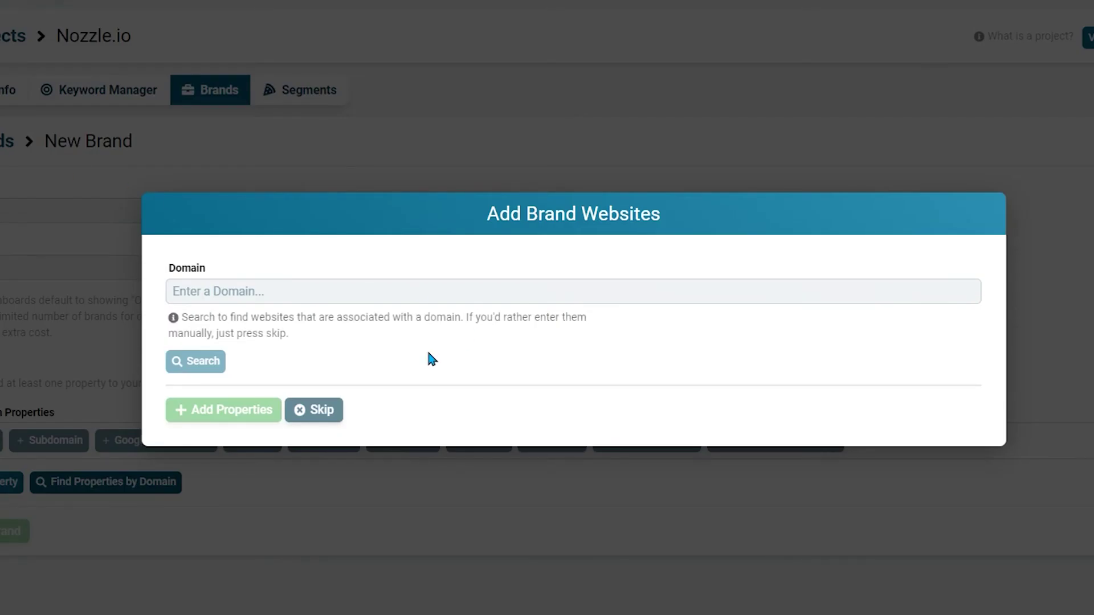
{"action": "left_click", "coordinate": [369, 293]}
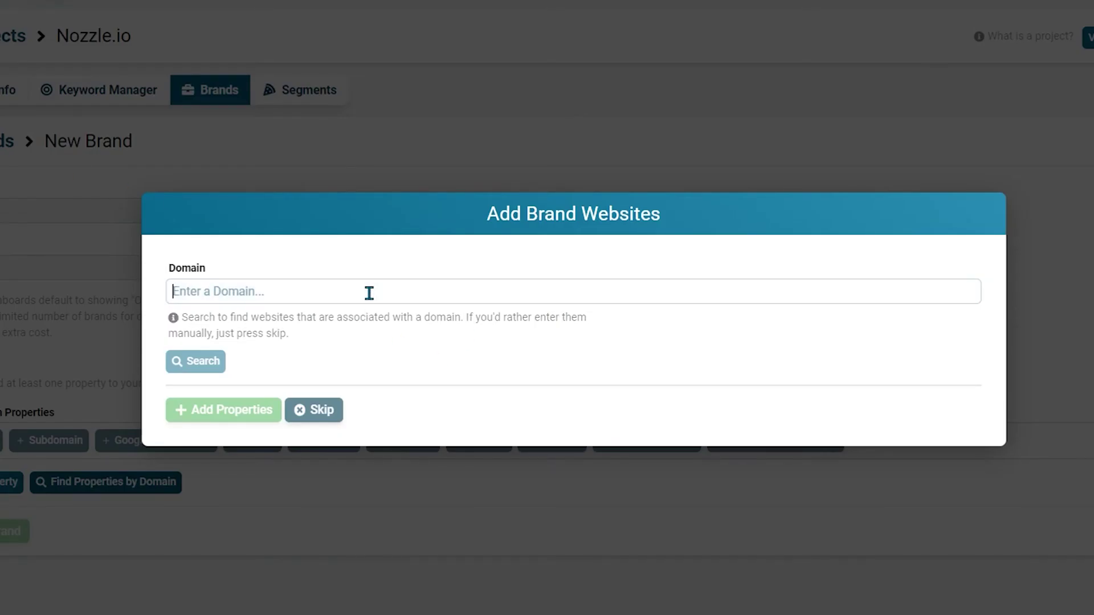
{"action": "type", "text": "nozzle.io"}
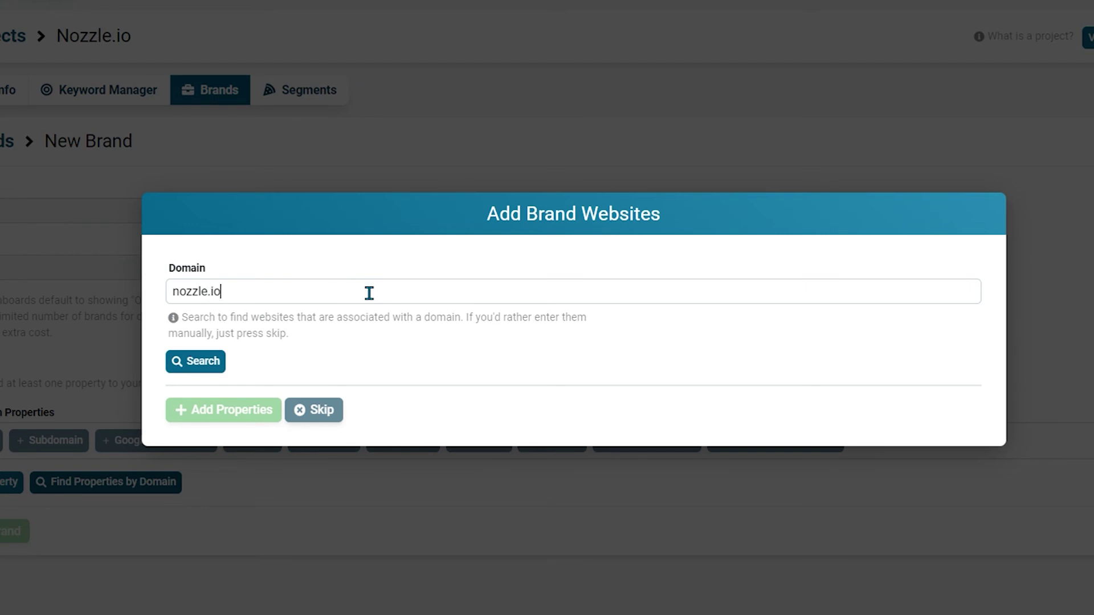
{"action": "left_click", "coordinate": [195, 364]}
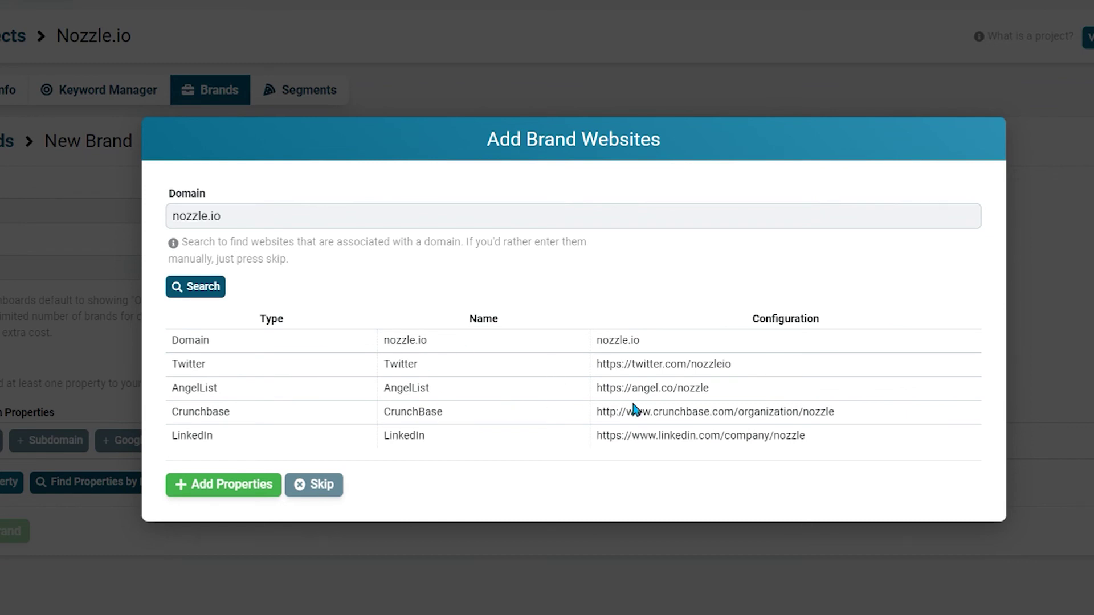
Add the domain, Twitter, AngelList, Crunchbase and LinkedIn properties to the new brand and review them.
{"action": "left_click", "coordinate": [231, 484]}
{"action": "scroll", "coordinate": [332, 428], "scroll_direction": "down", "scroll_amount": 2}
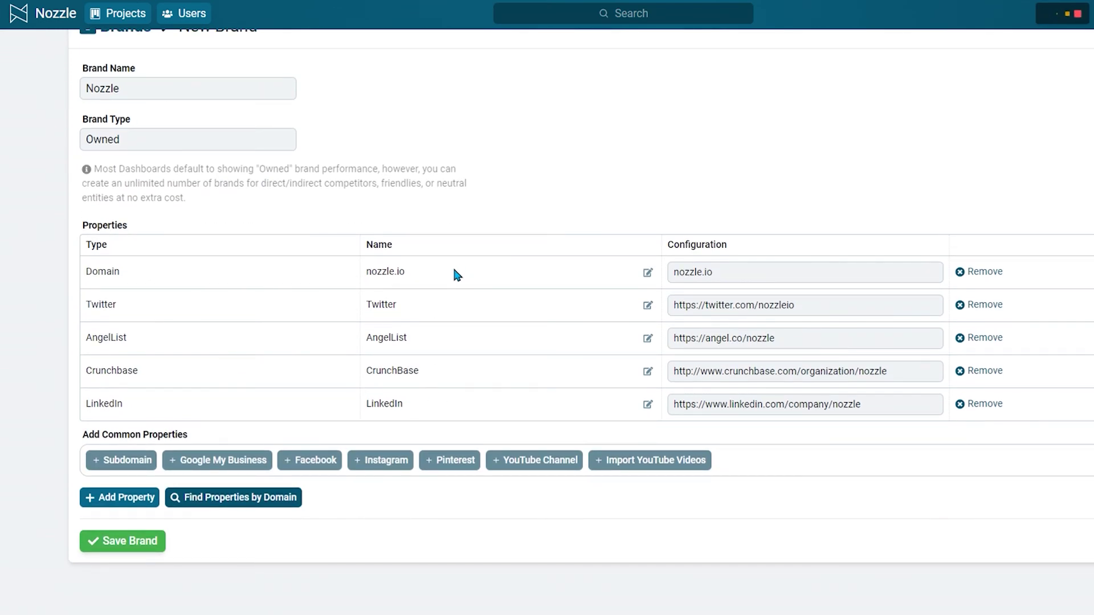
{"action": "scroll", "coordinate": [454, 276], "scroll_direction": "up", "scroll_amount": 2}
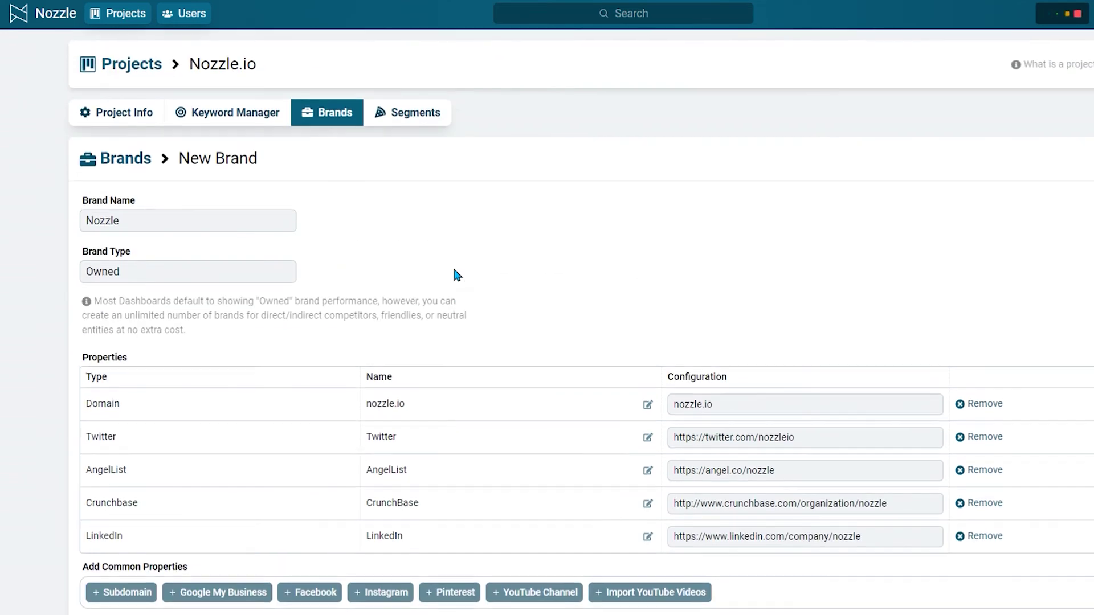
Switch the new brand's type to Competitor (Direct) and set it back to Owned.
{"action": "left_click", "coordinate": [171, 272]}
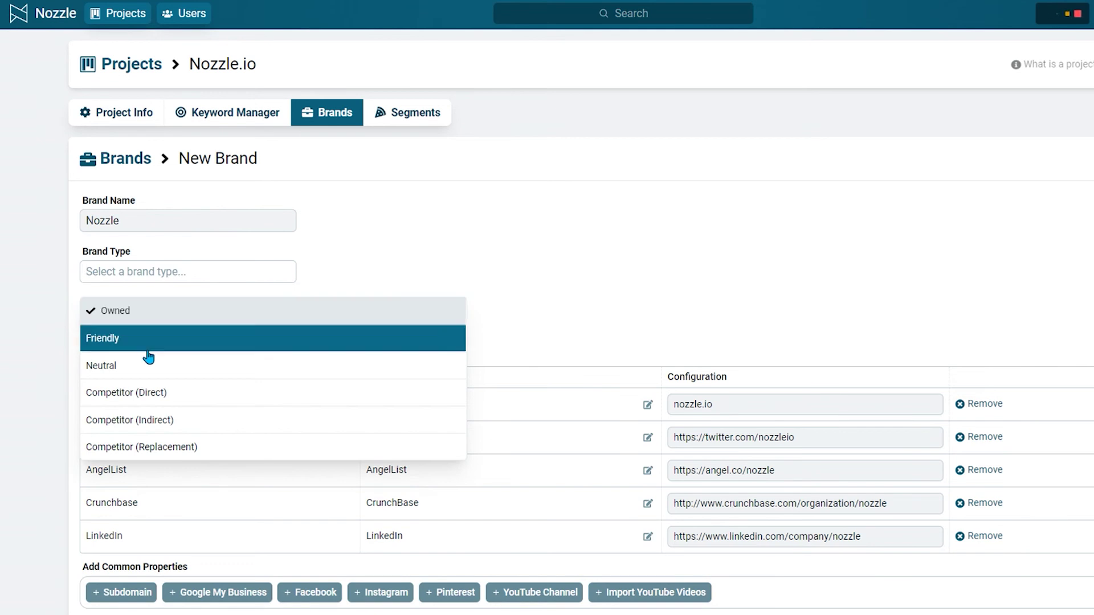
{"action": "left_click", "coordinate": [151, 403]}
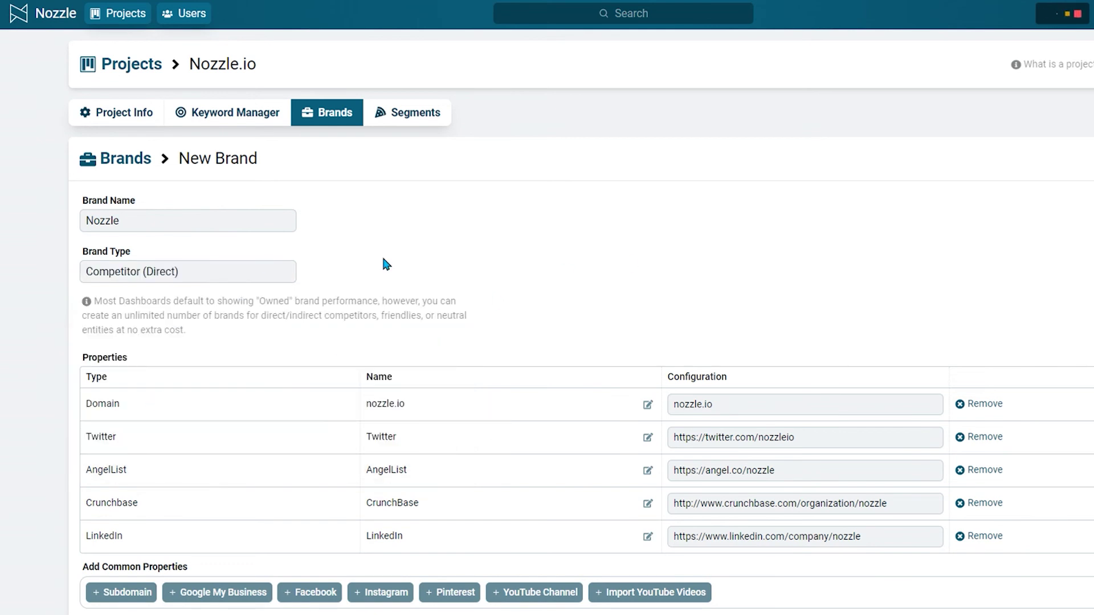
{"action": "left_click", "coordinate": [261, 272]}
{"action": "left_click", "coordinate": [156, 312]}
{"action": "scroll", "coordinate": [269, 270], "scroll_direction": "down", "scroll_amount": 2}
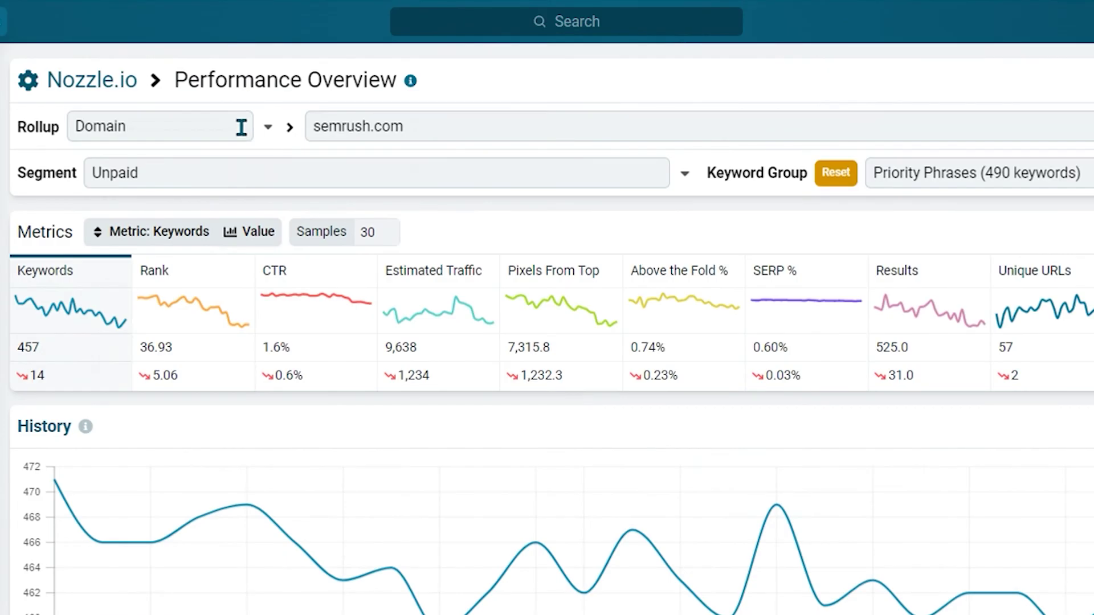
Roll up the Performance Overview by Brand and look through the brands available for selection.
{"action": "left_click", "coordinate": [242, 126]}
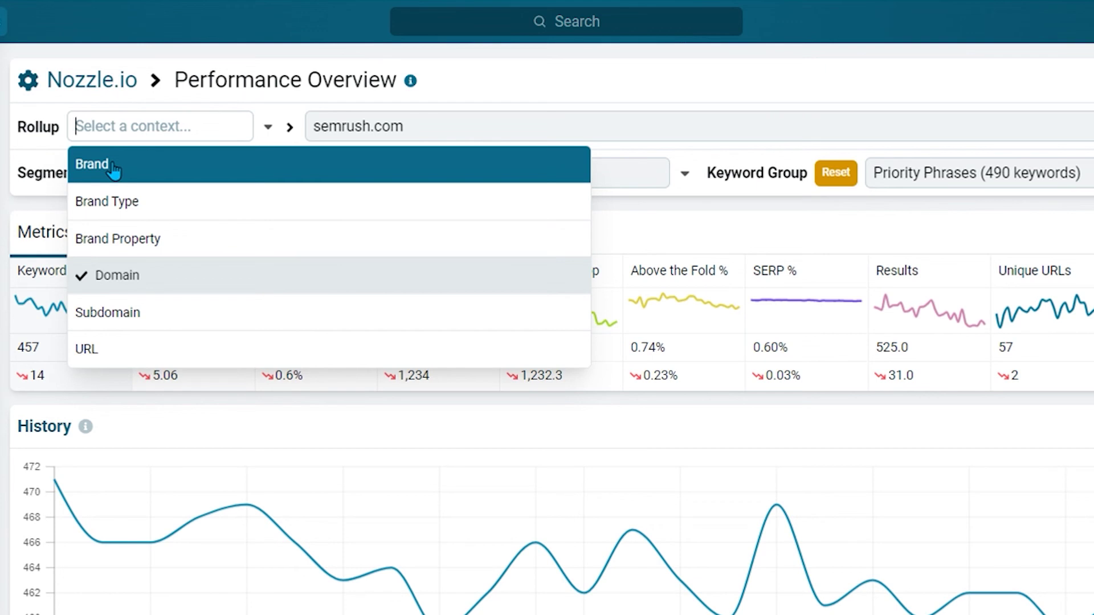
{"action": "left_click", "coordinate": [114, 167]}
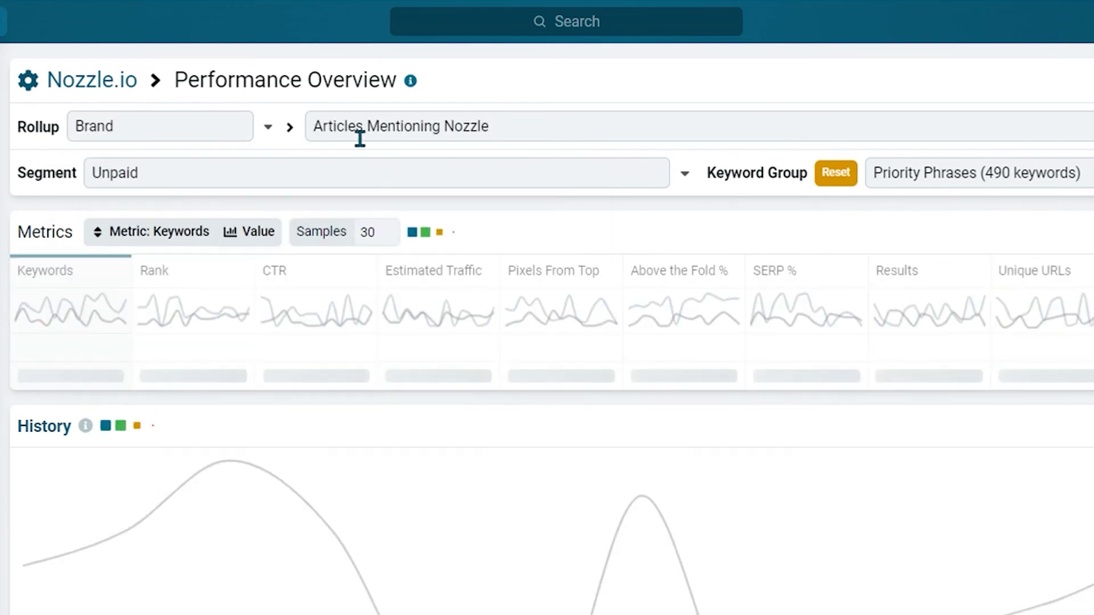
{"action": "left_click", "coordinate": [443, 125]}
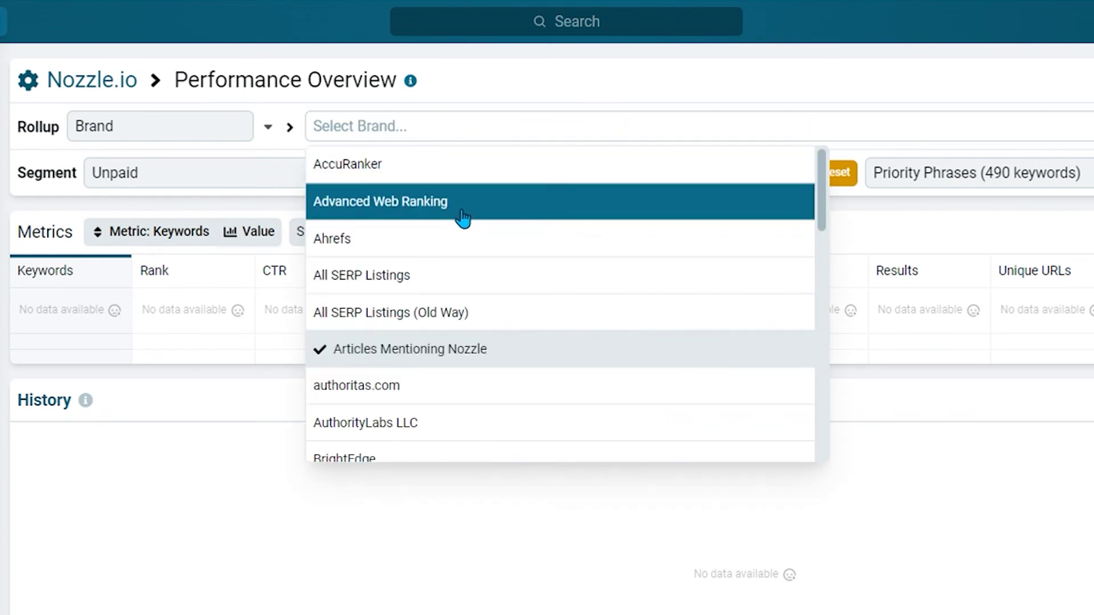
Change the rollup to Brand Type and look through the owned, neutral and competitor options.
{"action": "left_click", "coordinate": [200, 134]}
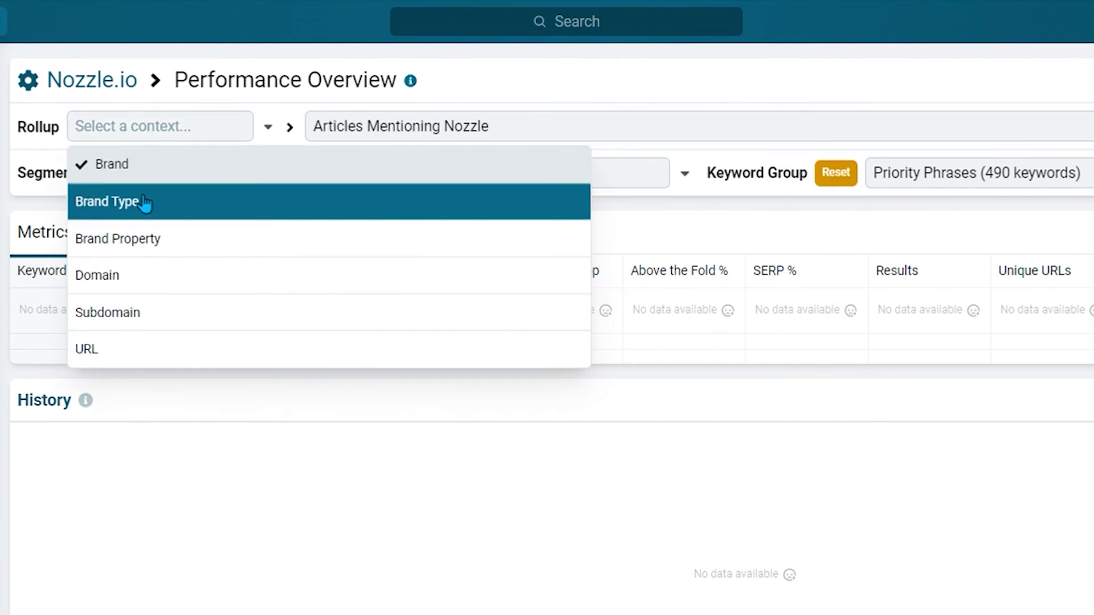
{"action": "left_click", "coordinate": [145, 202]}
{"action": "left_click", "coordinate": [432, 125]}
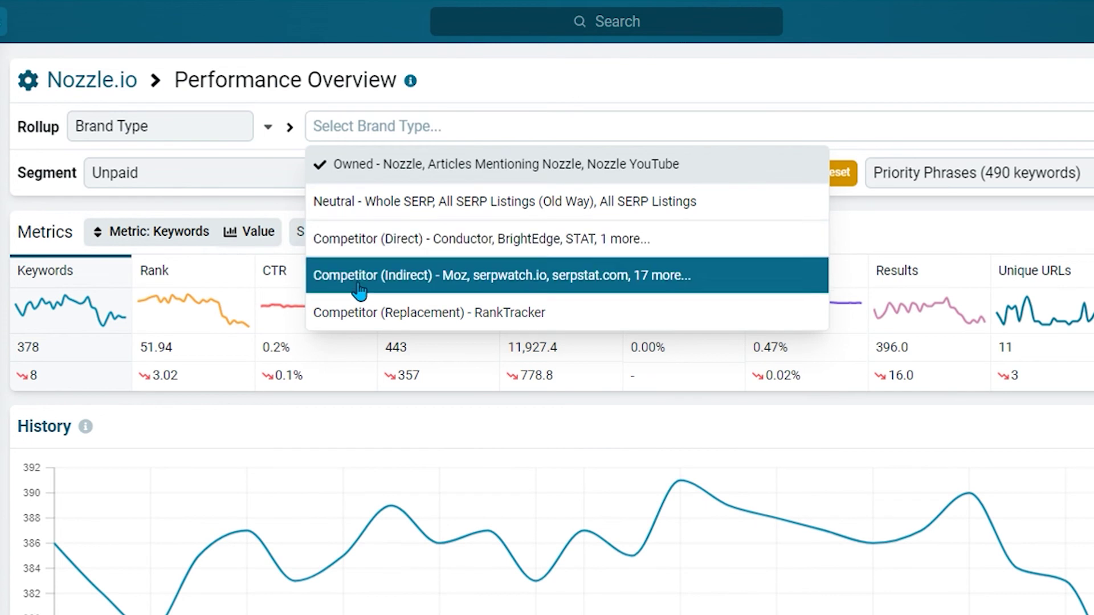
Change the rollup to Brand Property and look through the list of individual brand properties.
{"action": "left_click", "coordinate": [196, 127]}
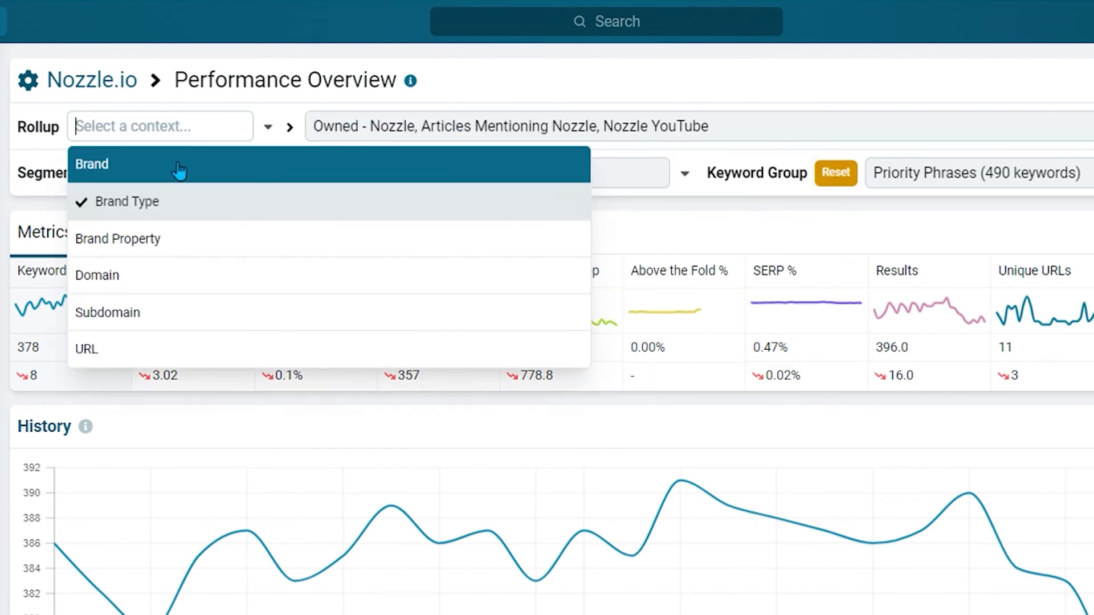
{"action": "left_click", "coordinate": [147, 237]}
{"action": "scroll", "coordinate": [564, 237], "scroll_direction": "down", "scroll_amount": 5}
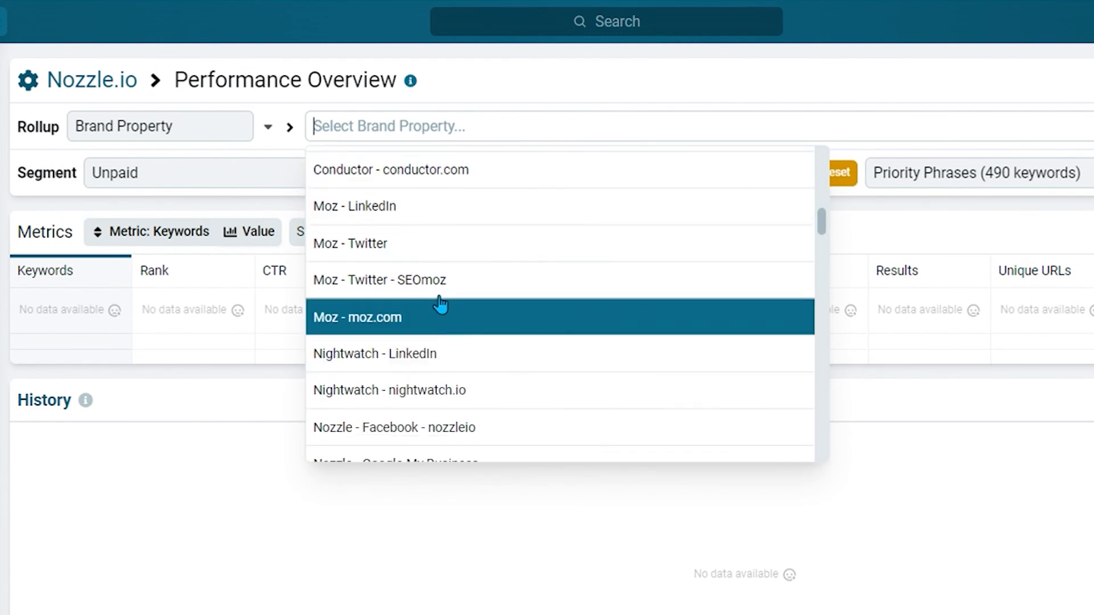
{"action": "scroll", "coordinate": [446, 324], "scroll_direction": "up", "scroll_amount": 2}
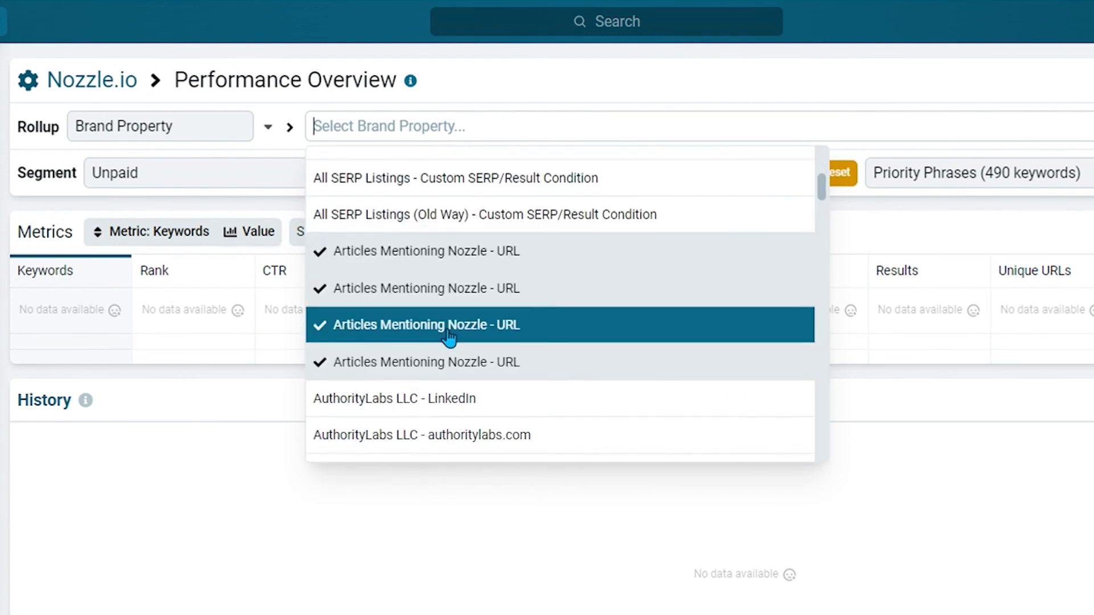
{"action": "scroll", "coordinate": [462, 326], "scroll_direction": "down", "scroll_amount": 3}
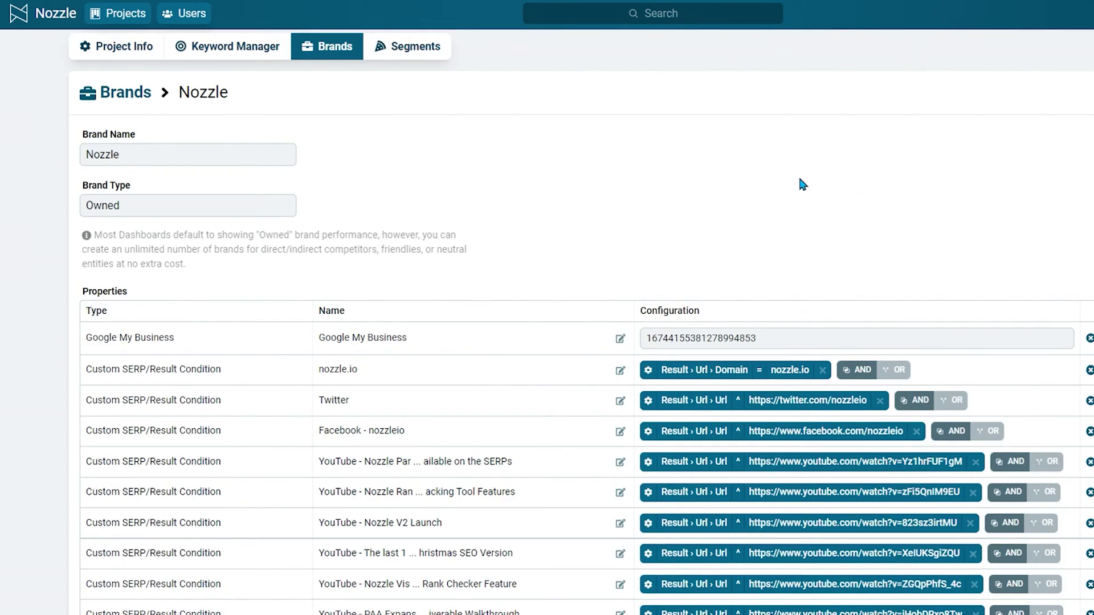
Review the properties and configurations listed for the Nozzle brand in the project settings.
{"action": "scroll", "coordinate": [800, 179], "scroll_direction": "down", "scroll_amount": 3}
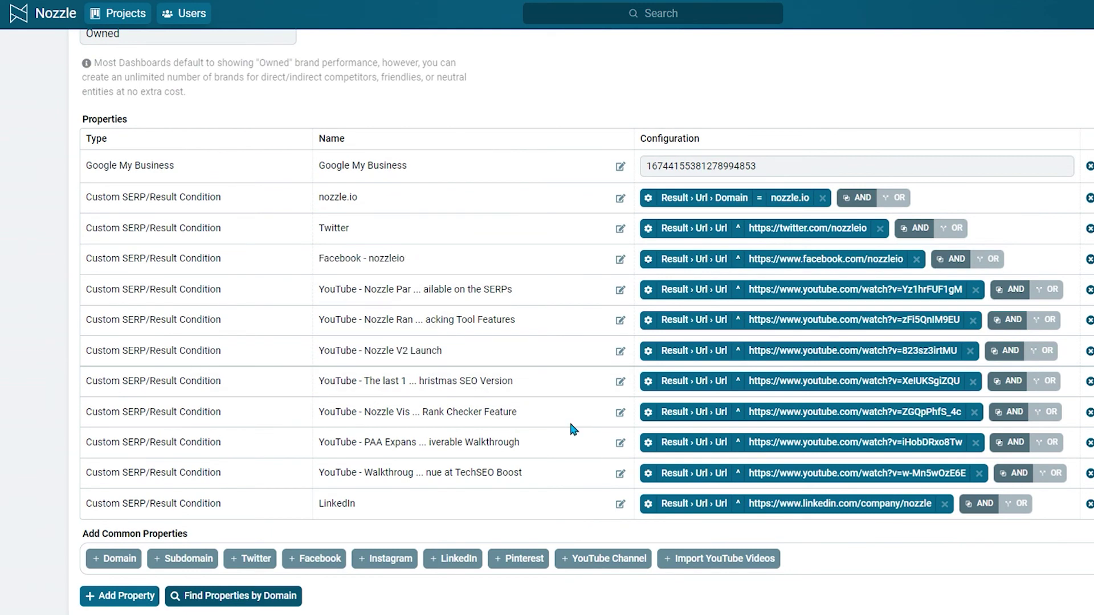
{"action": "scroll", "coordinate": [571, 427], "scroll_direction": "up", "scroll_amount": 2}
{"action": "scroll", "coordinate": [329, 358], "scroll_direction": "up", "scroll_amount": 2}
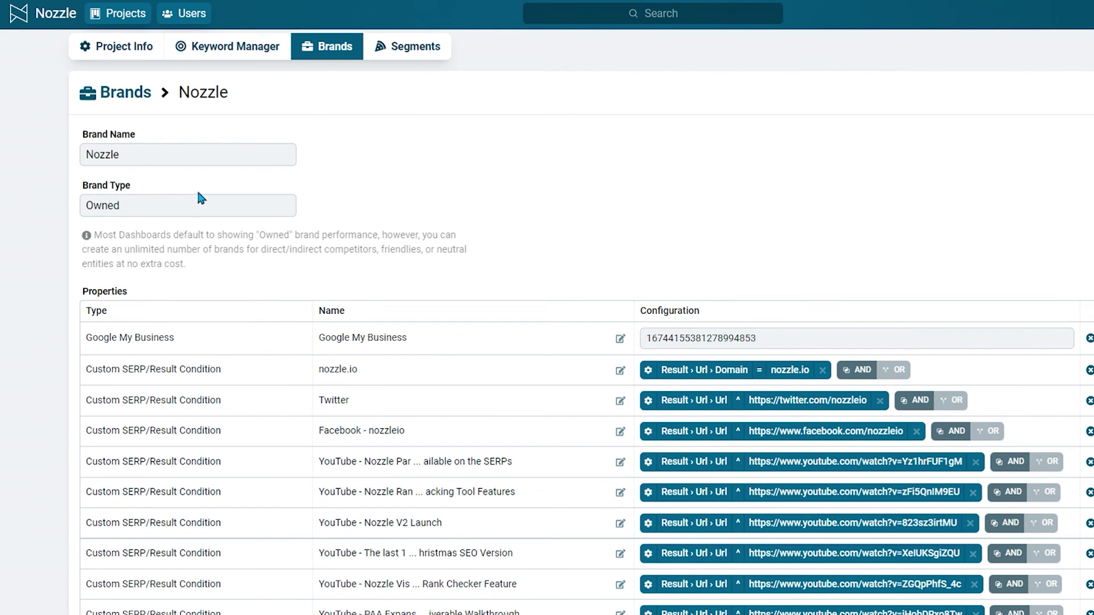
{"action": "scroll", "coordinate": [493, 275], "scroll_direction": "up", "scroll_amount": 2}
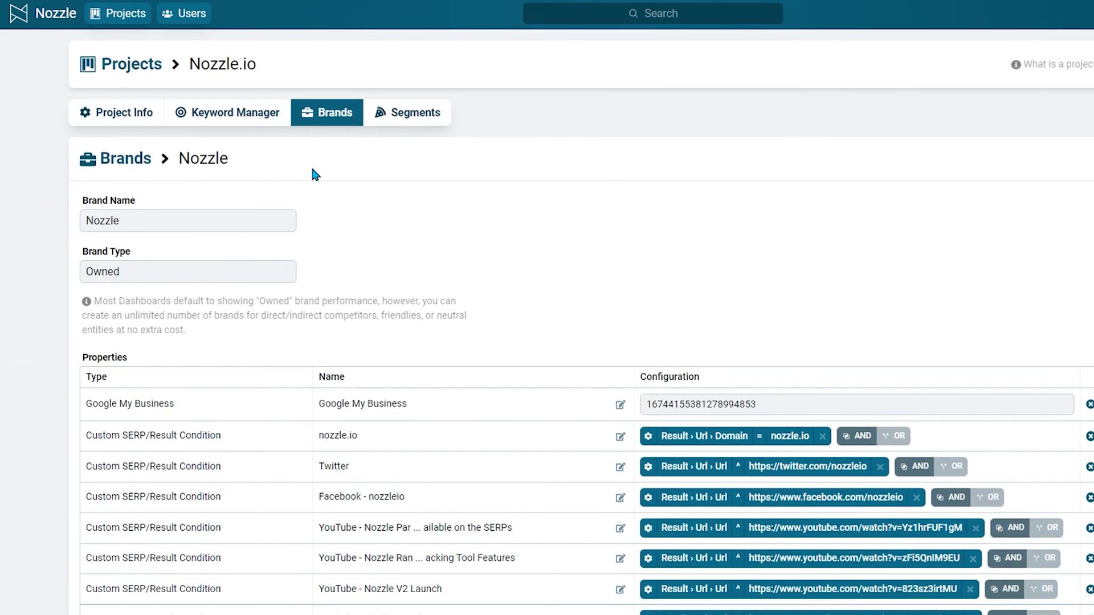
Start a new brand from the project's brands list, skip the website search and name it Videos.
{"action": "left_click", "coordinate": [313, 120]}
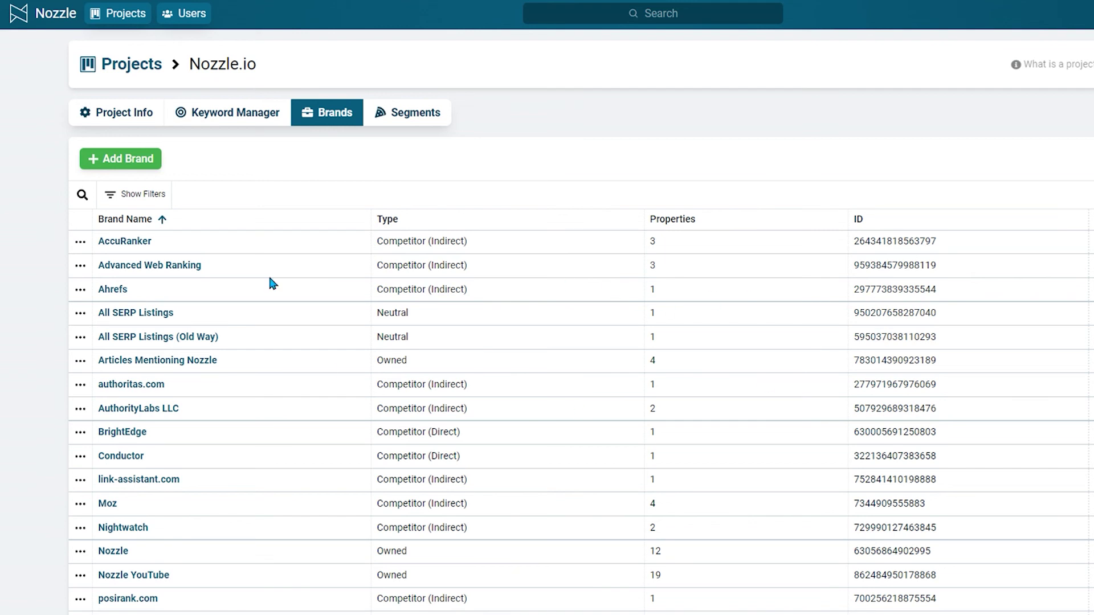
{"action": "left_click", "coordinate": [138, 162]}
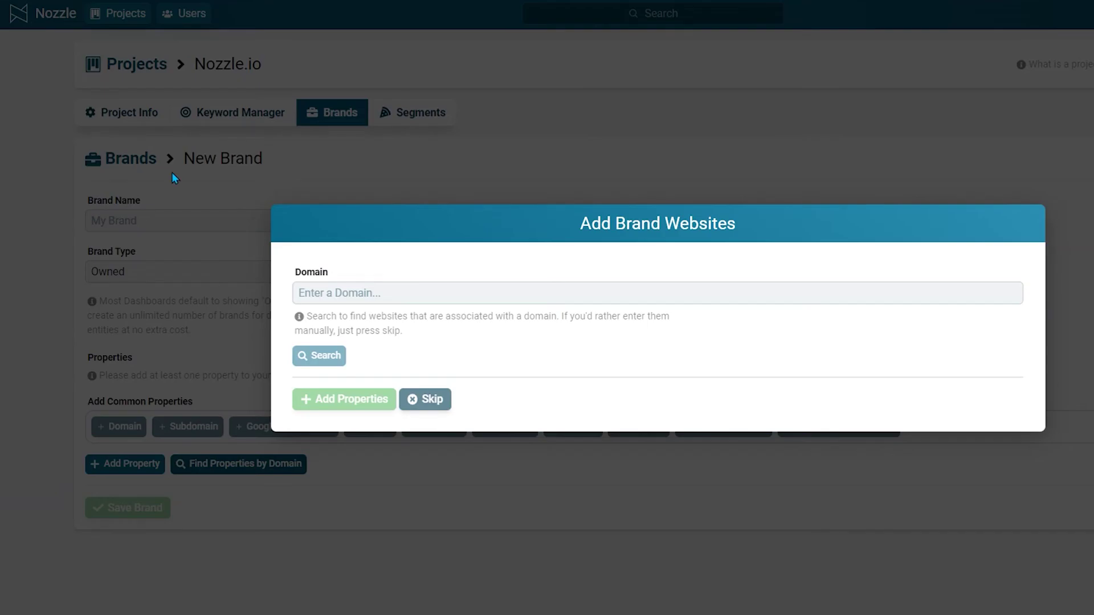
{"action": "left_click", "coordinate": [431, 400]}
{"action": "left_click", "coordinate": [221, 227]}
{"action": "type", "text": "Videos"}
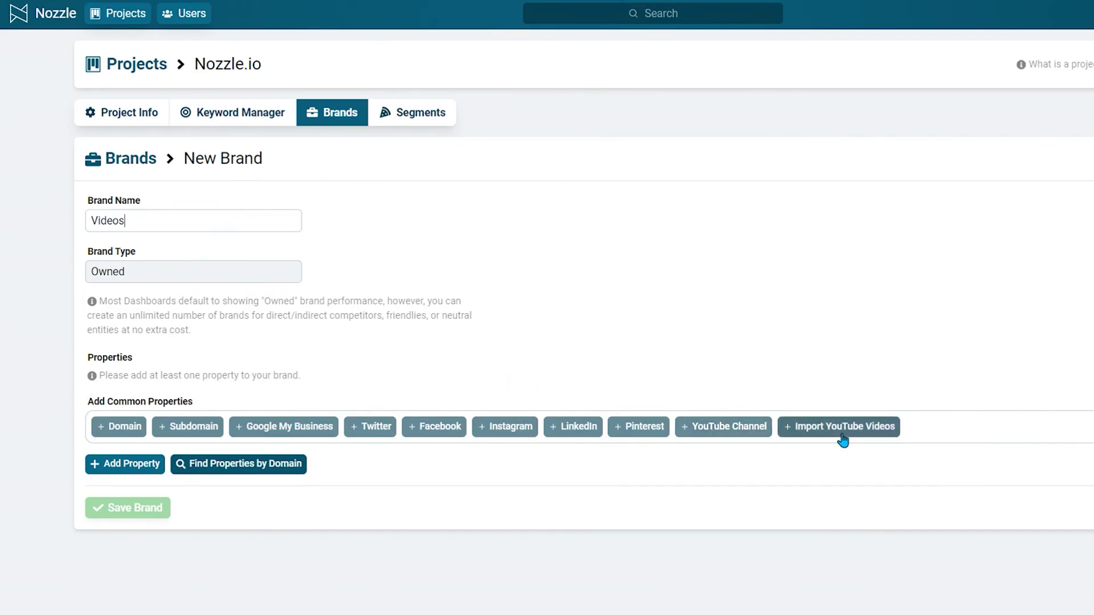
Search for the YouTube videos of the nozzleio account to import into the Videos brand.
{"action": "left_click", "coordinate": [841, 432]}
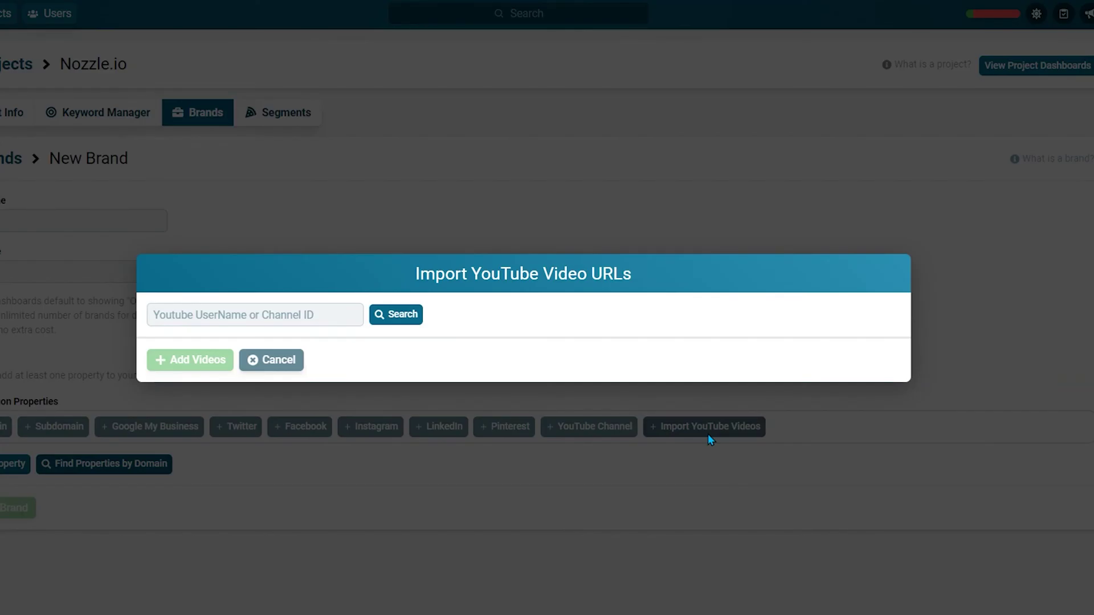
{"action": "left_click", "coordinate": [270, 321]}
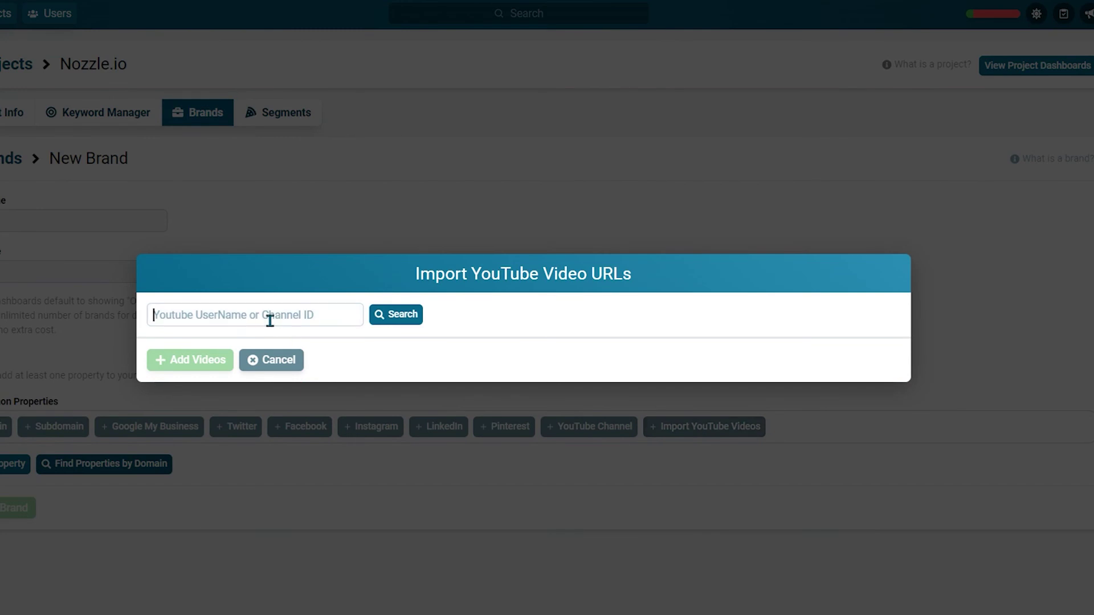
{"action": "type", "text": "nozzle"}
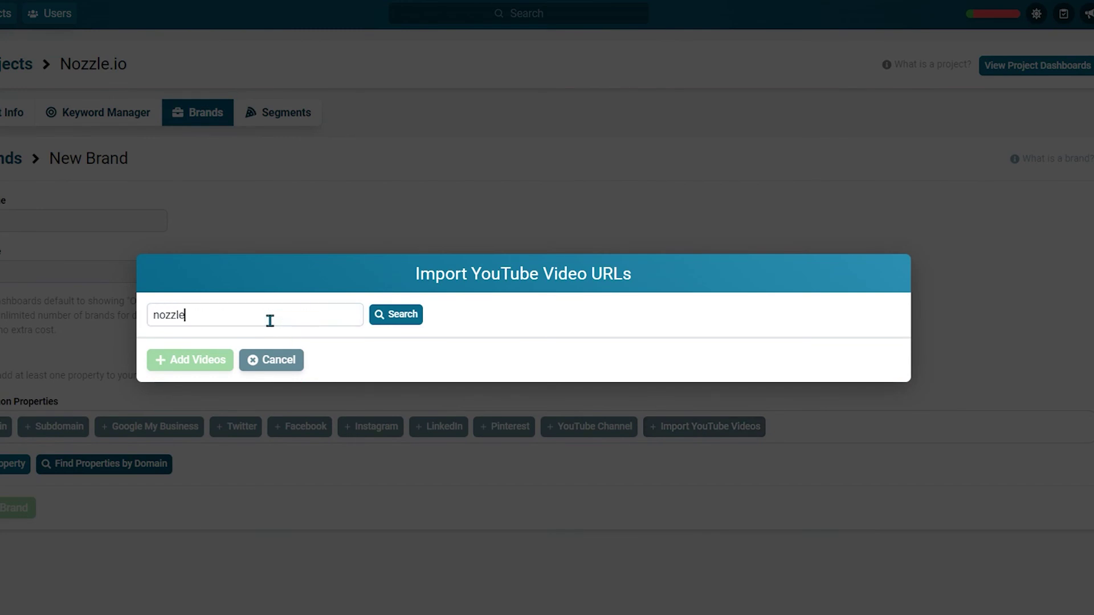
{"action": "type", "text": "io"}
{"action": "key", "text": "Return"}
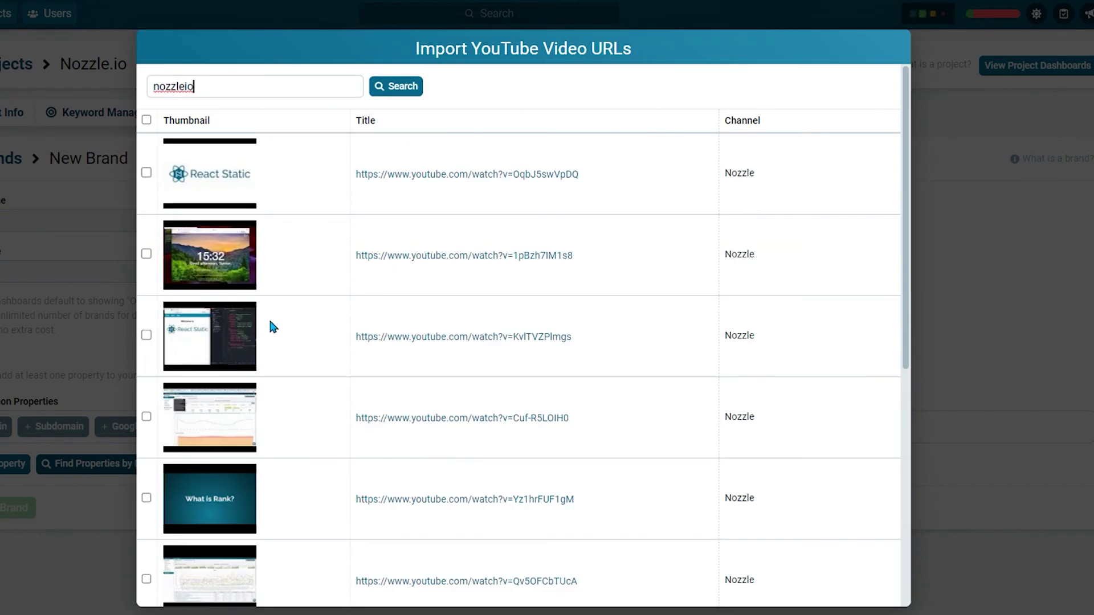
Add the first three videos and the one with ID t0PMqkZvNIs to the brand.
{"action": "scroll", "coordinate": [599, 285], "scroll_direction": "down", "scroll_amount": 1}
{"action": "scroll", "coordinate": [599, 284], "scroll_direction": "up", "scroll_amount": 1}
{"action": "left_click", "coordinate": [146, 119]}
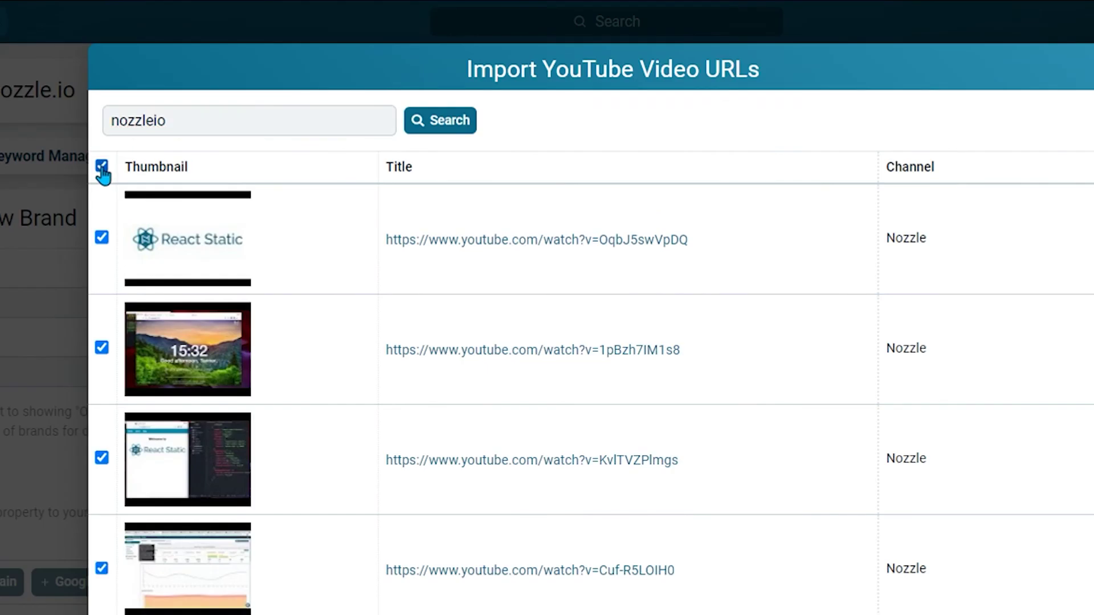
{"action": "left_click", "coordinate": [102, 166]}
{"action": "left_click", "coordinate": [101, 237]}
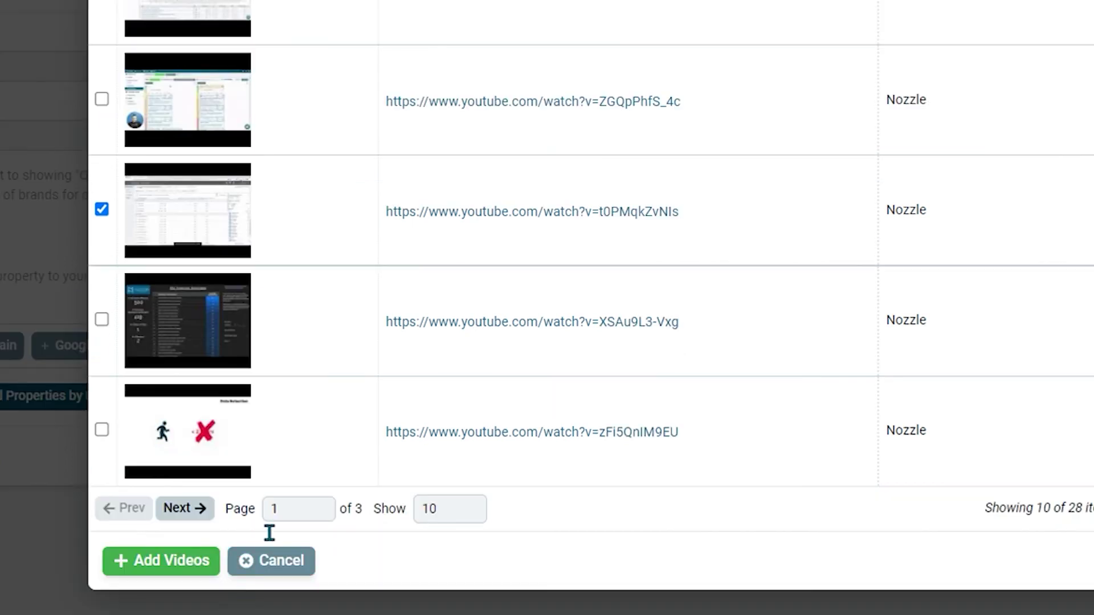
{"action": "left_click", "coordinate": [194, 566]}
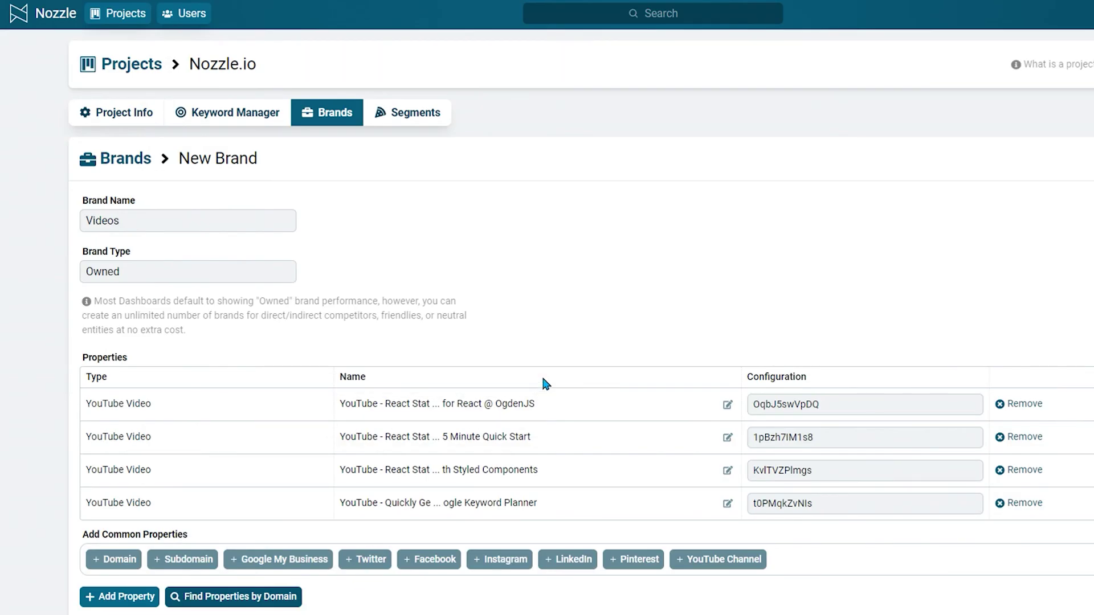
{"action": "scroll", "coordinate": [538, 374], "scroll_direction": "down", "scroll_amount": 2}
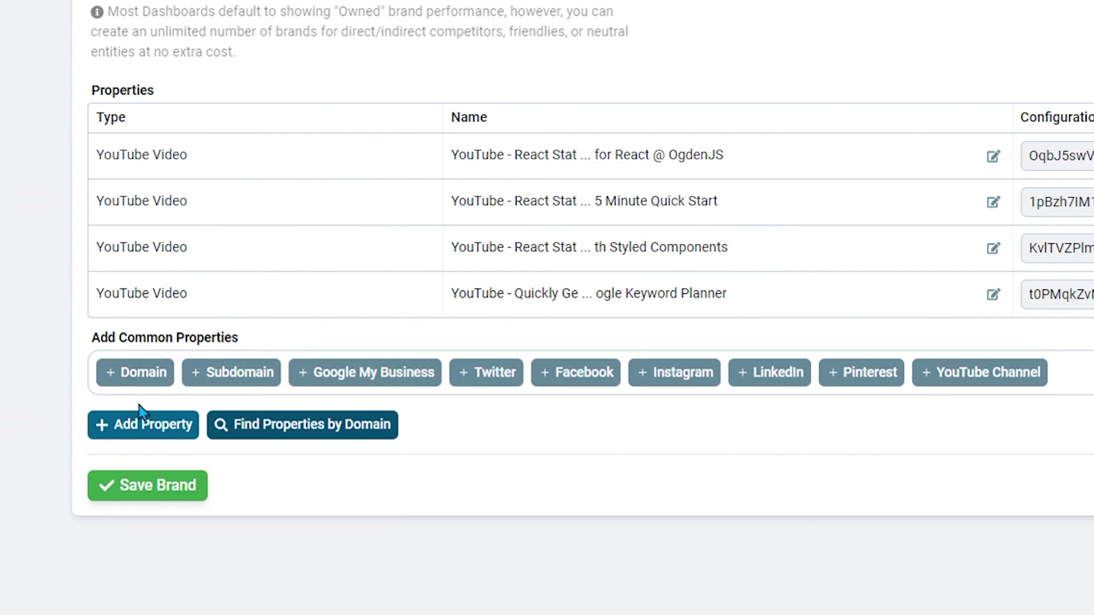
{"action": "left_click", "coordinate": [118, 500]}
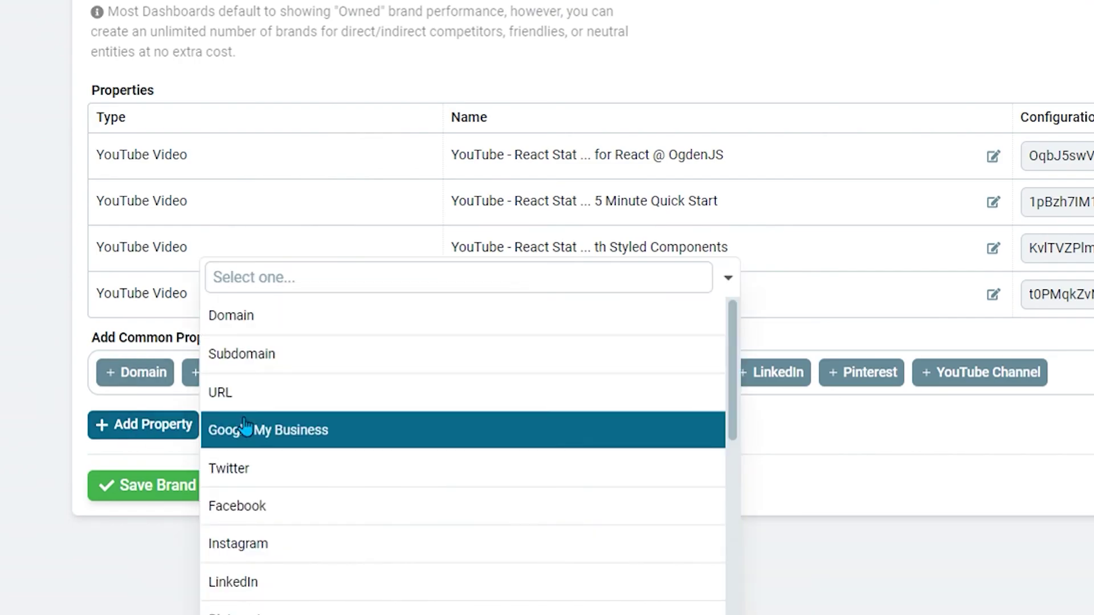
{"action": "left_click", "coordinate": [301, 399]}
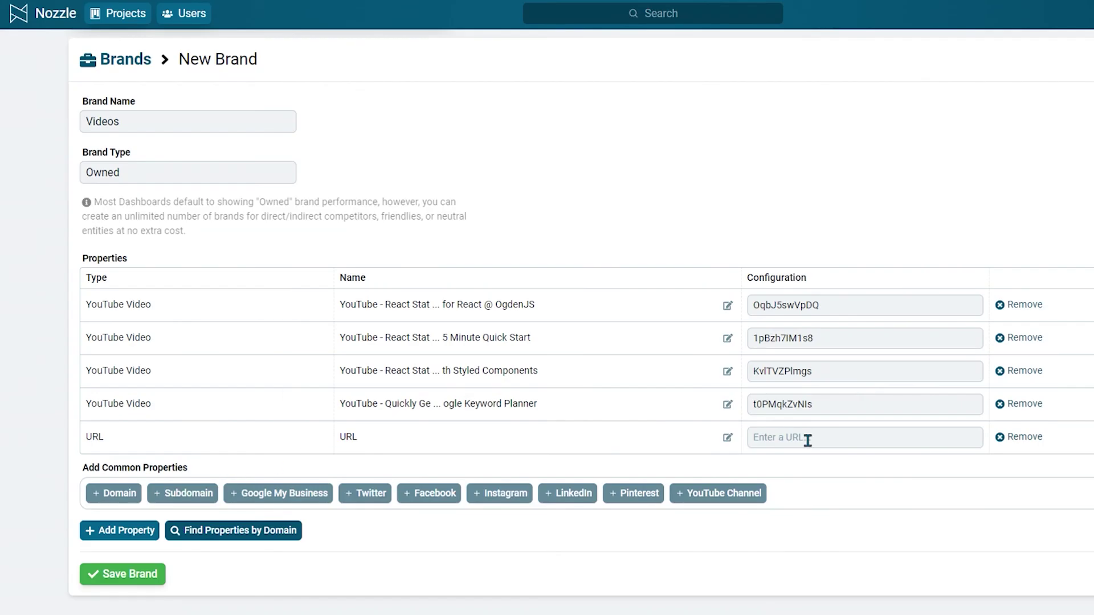
{"action": "left_click", "coordinate": [807, 440]}
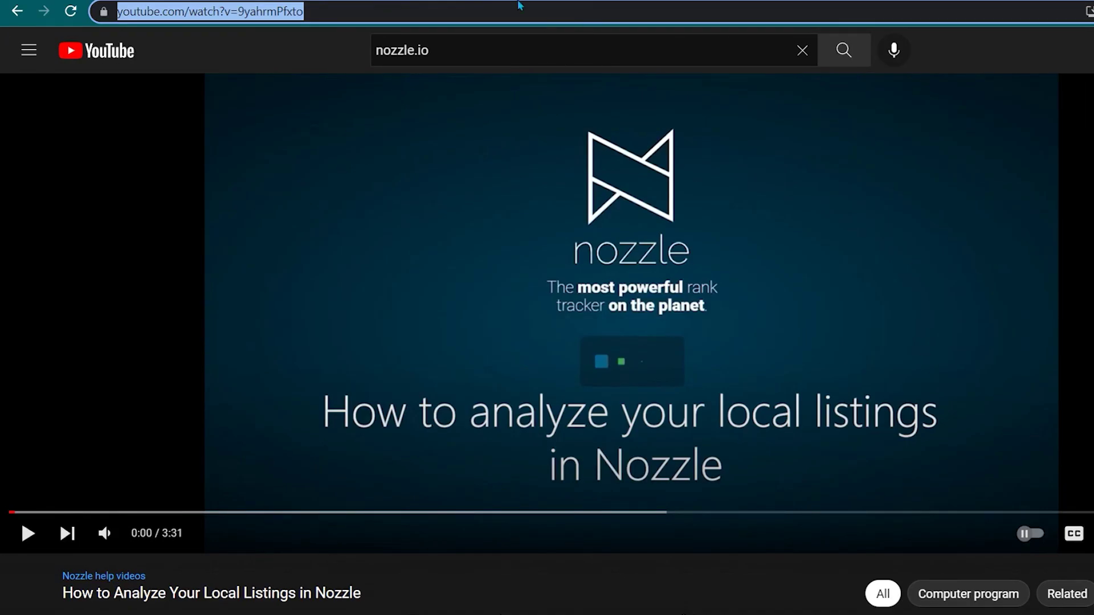
{"action": "left_click_drag", "start_coordinate": [519, 5], "coordinate": [10, 10]}
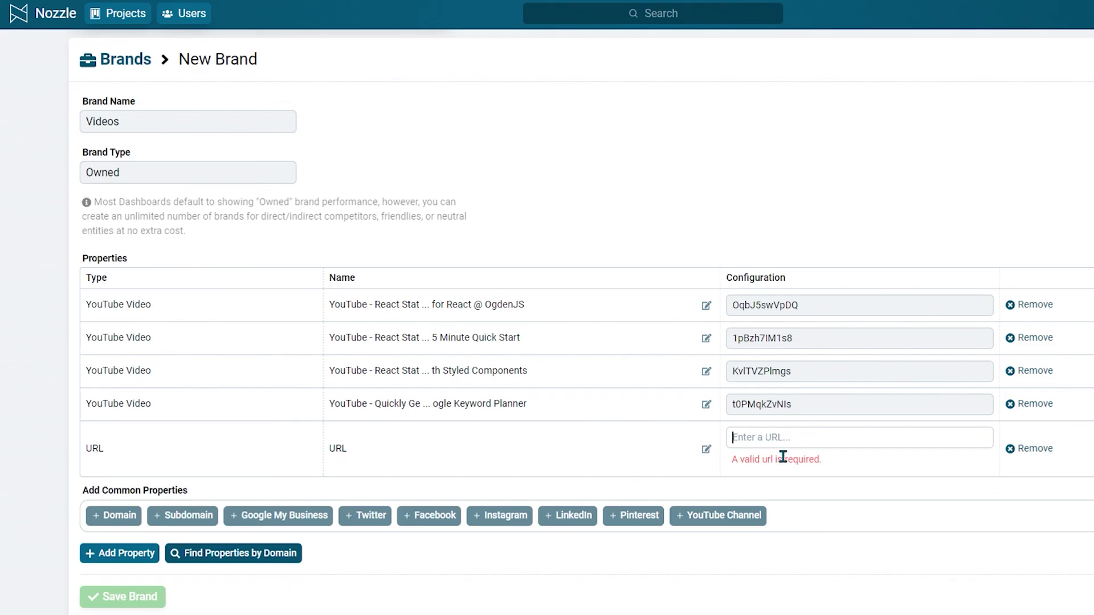
{"action": "type", "text": "https://www.youtube.com/watch?v=9yahrmPfxto"}
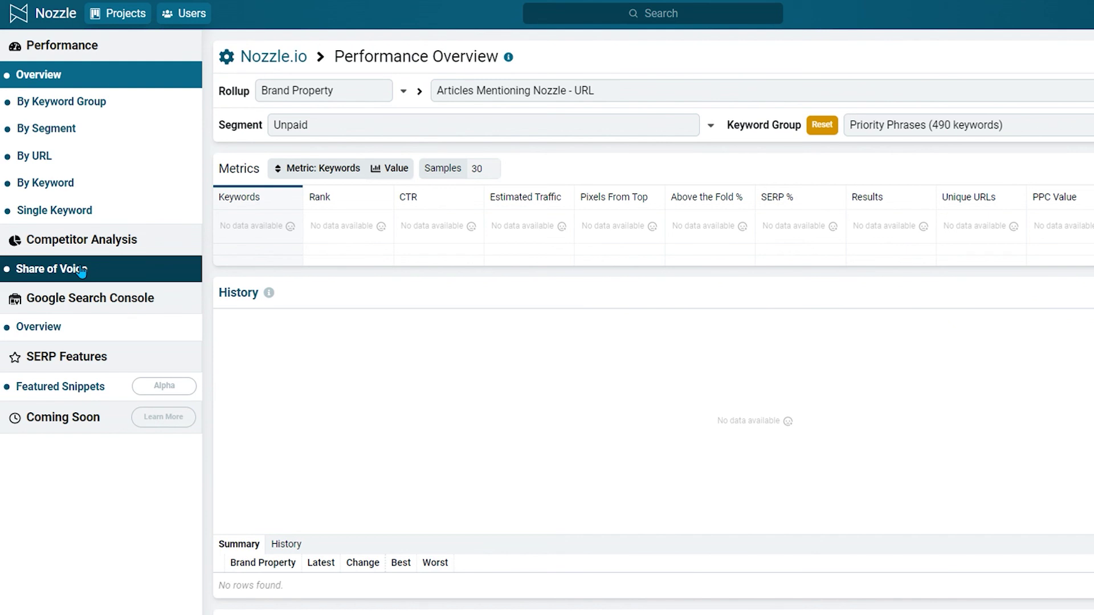
Roll up the Performance Overview by Domain and look through the list of ranking domains.
{"action": "left_click", "coordinate": [326, 95]}
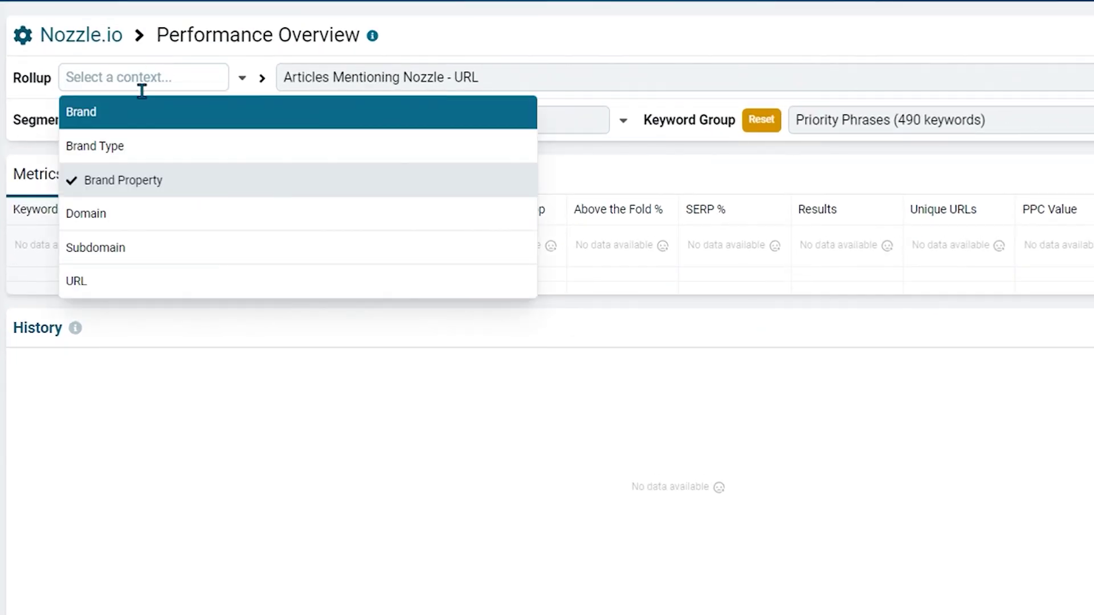
{"action": "left_click", "coordinate": [101, 221]}
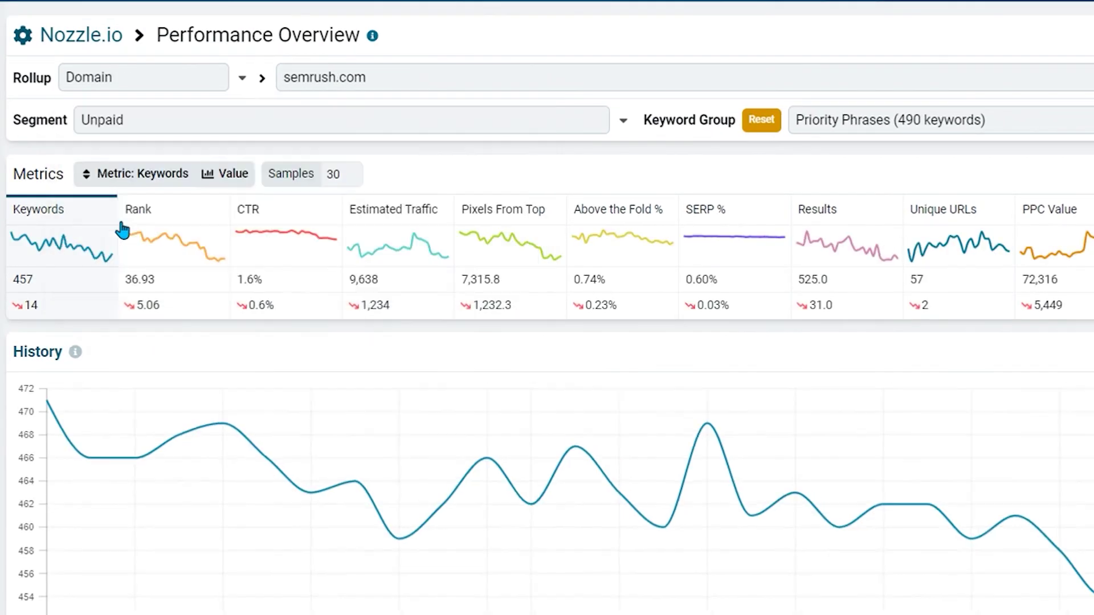
{"action": "left_click", "coordinate": [402, 76]}
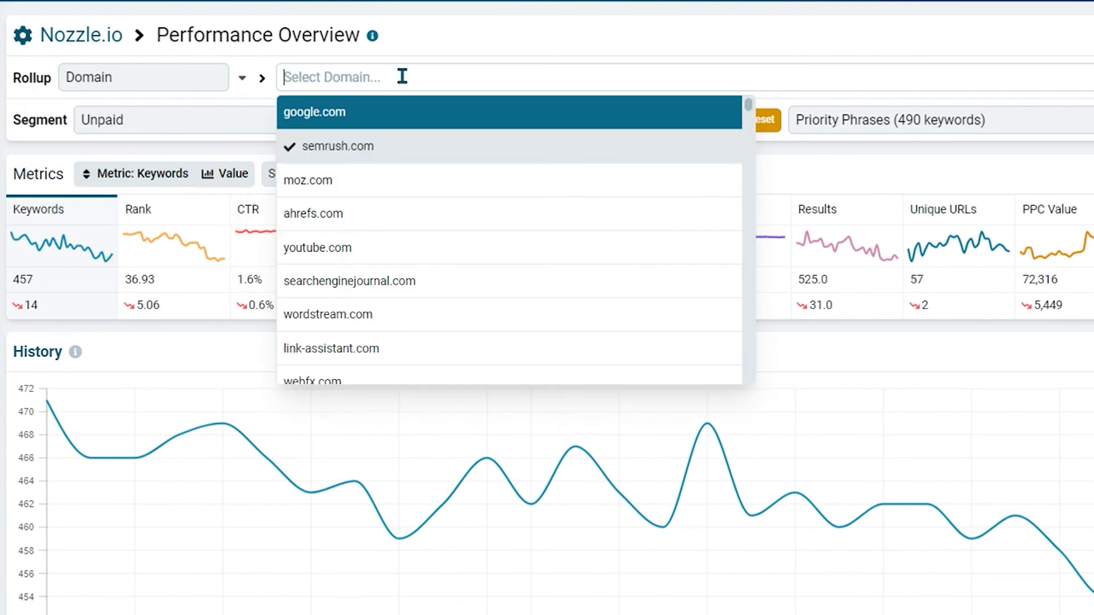
{"action": "scroll", "coordinate": [399, 205], "scroll_direction": "down", "scroll_amount": 6}
{"action": "scroll", "coordinate": [455, 279], "scroll_direction": "down", "scroll_amount": 10}
{"action": "scroll", "coordinate": [456, 281], "scroll_direction": "down", "scroll_amount": 10}
{"action": "scroll", "coordinate": [456, 281], "scroll_direction": "down", "scroll_amount": 10}
{"action": "scroll", "coordinate": [455, 281], "scroll_direction": "down", "scroll_amount": 8}
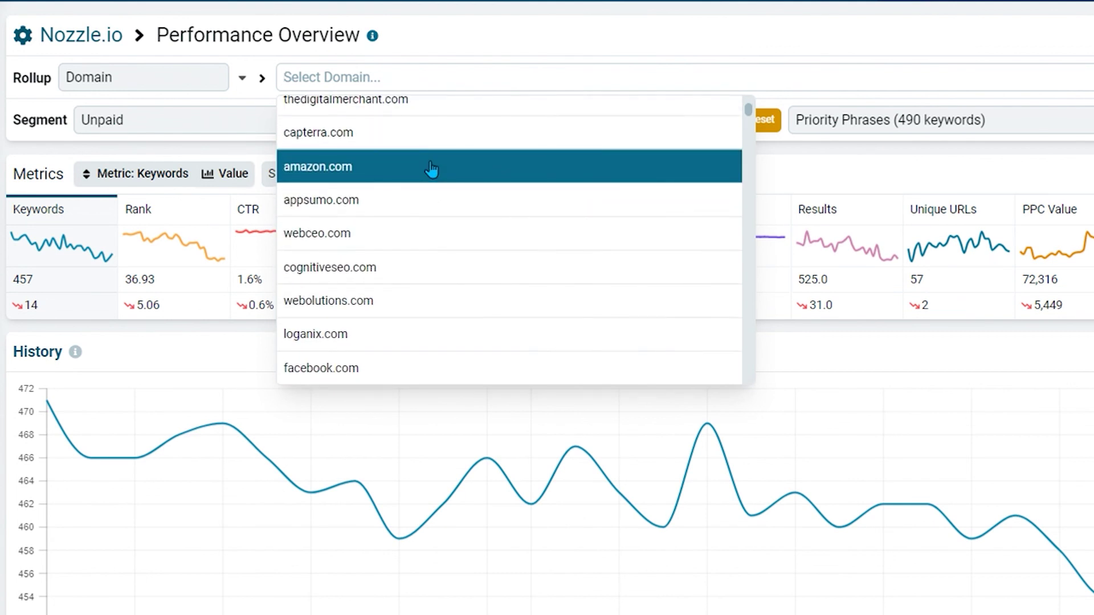
{"action": "scroll", "coordinate": [427, 285], "scroll_direction": "down", "scroll_amount": 6}
{"action": "scroll", "coordinate": [429, 288], "scroll_direction": "up", "scroll_amount": 15}
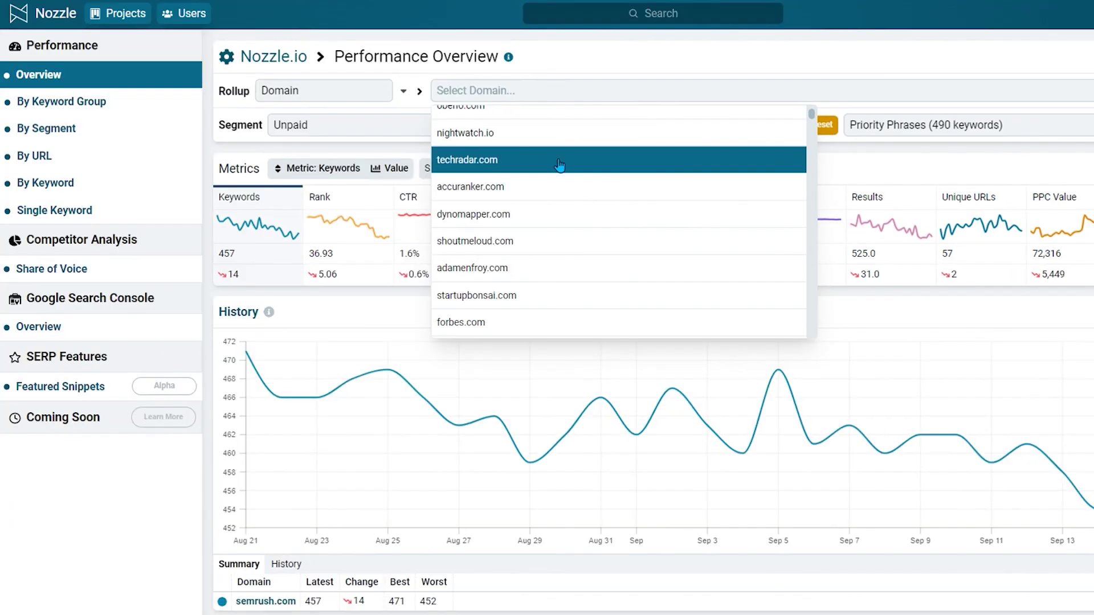
Select techradar.com as the rolled-up domain and review its metrics, history and keywords.
{"action": "left_click", "coordinate": [430, 166]}
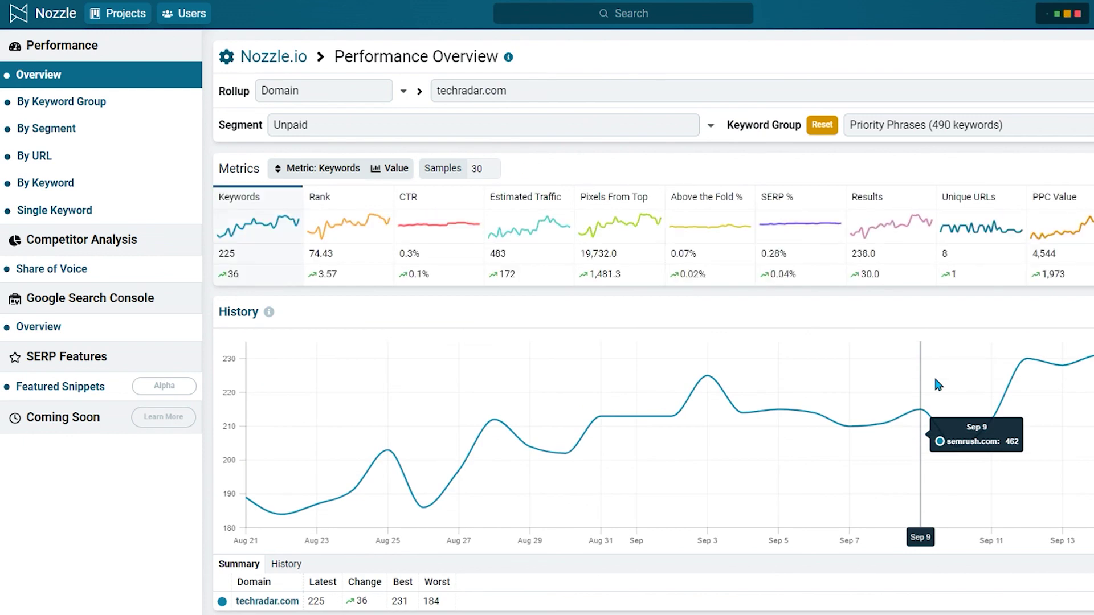
{"action": "scroll", "coordinate": [794, 242], "scroll_direction": "down", "scroll_amount": 1}
{"action": "scroll", "coordinate": [796, 241], "scroll_direction": "down", "scroll_amount": 6}
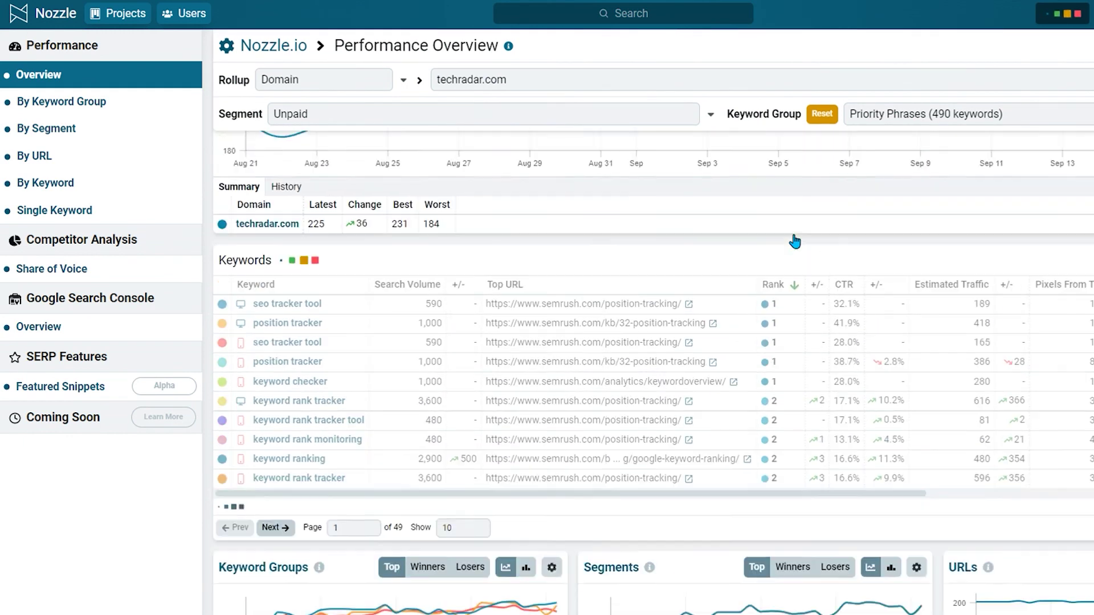
Examine techradar.com's metrics and history along with its keyword group, segment and URL breakdowns.
{"action": "scroll", "coordinate": [795, 242], "scroll_direction": "up", "scroll_amount": 7}
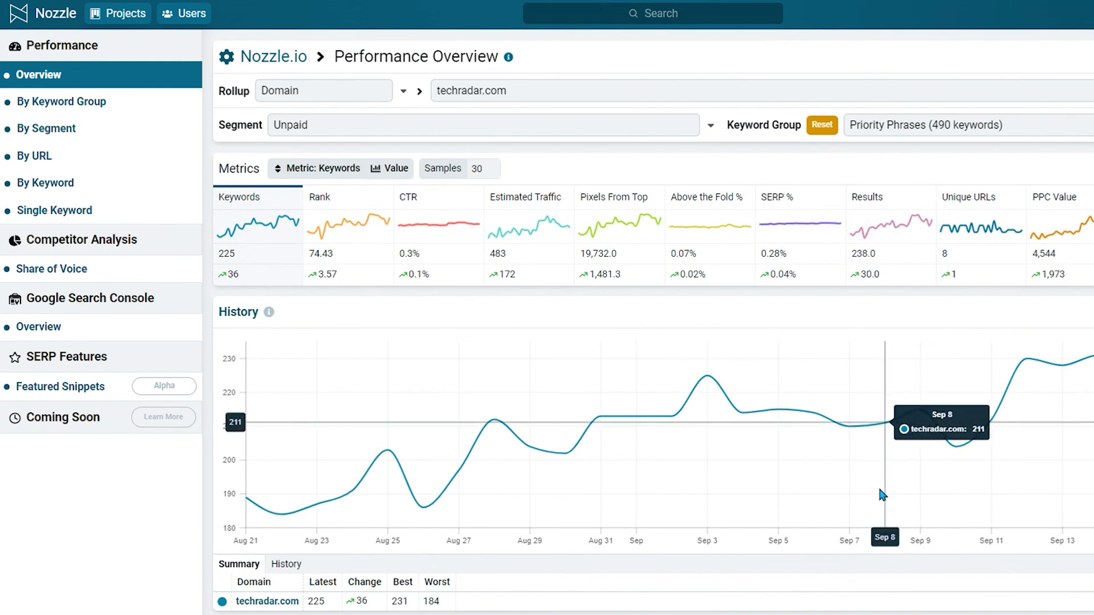
{"action": "scroll", "coordinate": [887, 500], "scroll_direction": "down", "scroll_amount": 9}
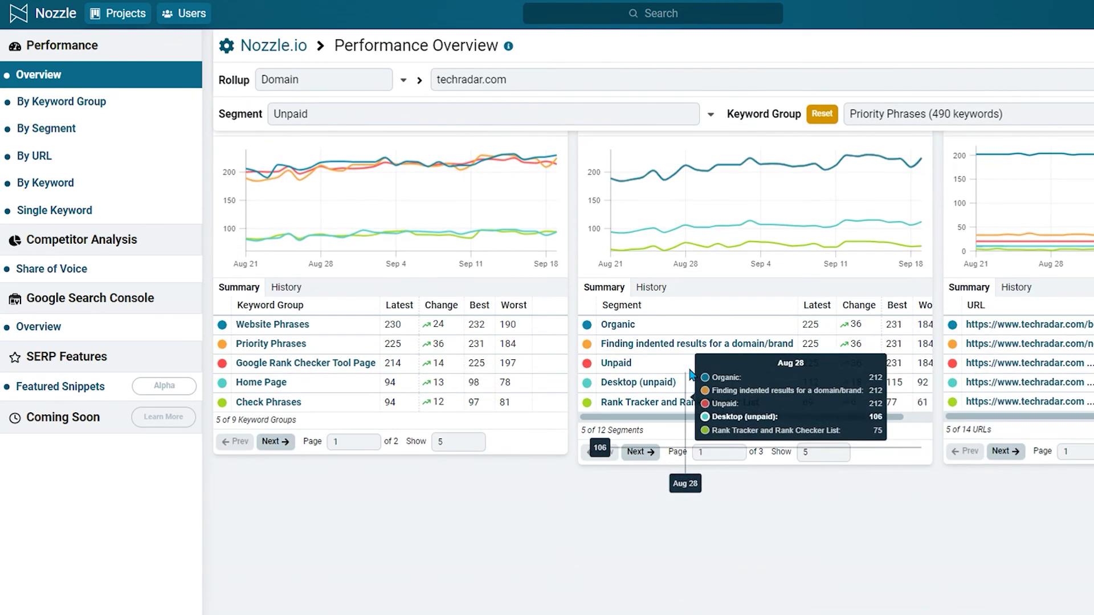
{"action": "scroll", "coordinate": [689, 365], "scroll_direction": "up", "scroll_amount": 8}
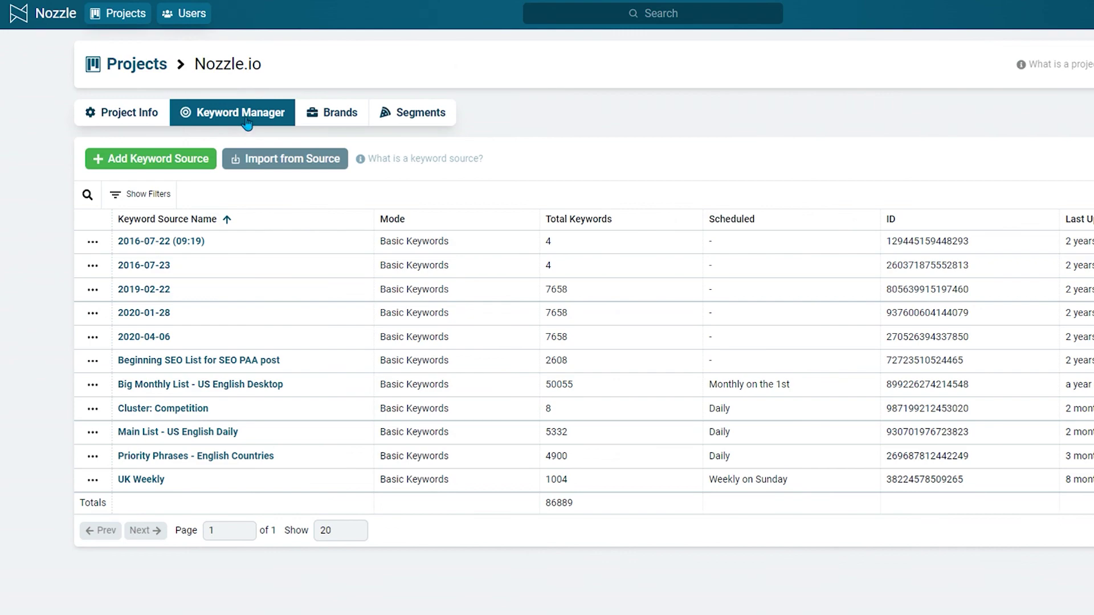
Open the Nozzle.io project's segments and set the list to show 100 segments per page.
{"action": "left_click", "coordinate": [406, 113]}
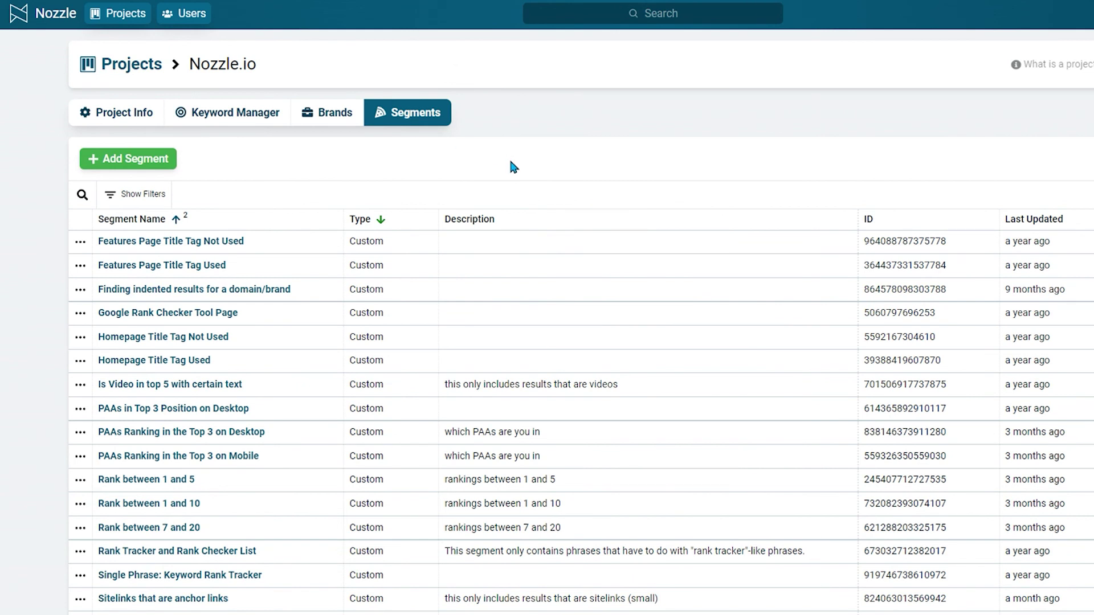
{"action": "scroll", "coordinate": [426, 316], "scroll_direction": "down", "scroll_amount": 3}
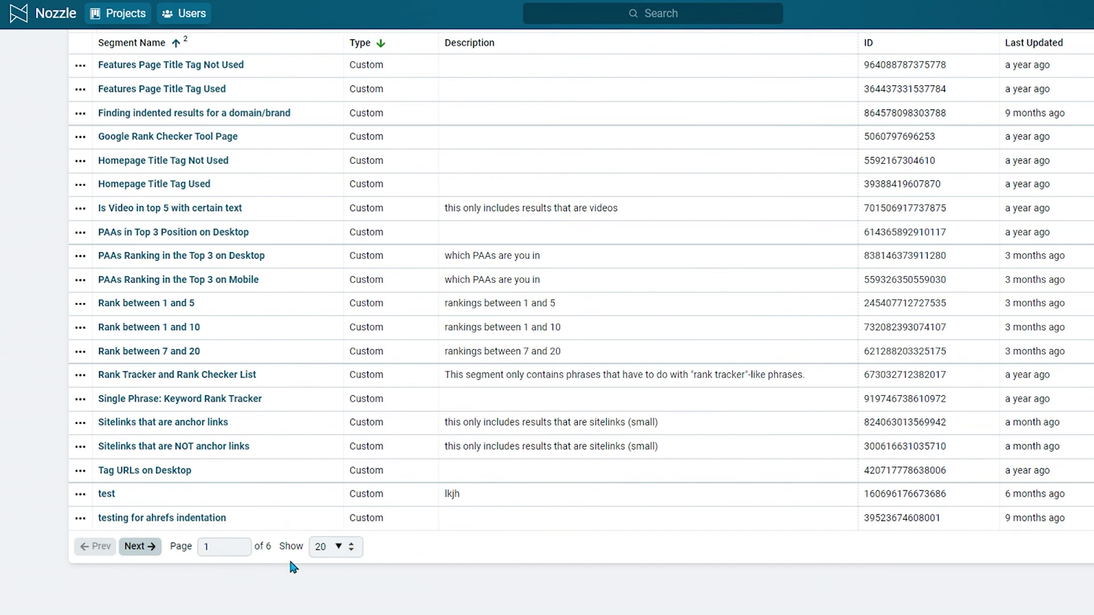
{"action": "left_click", "coordinate": [155, 548]}
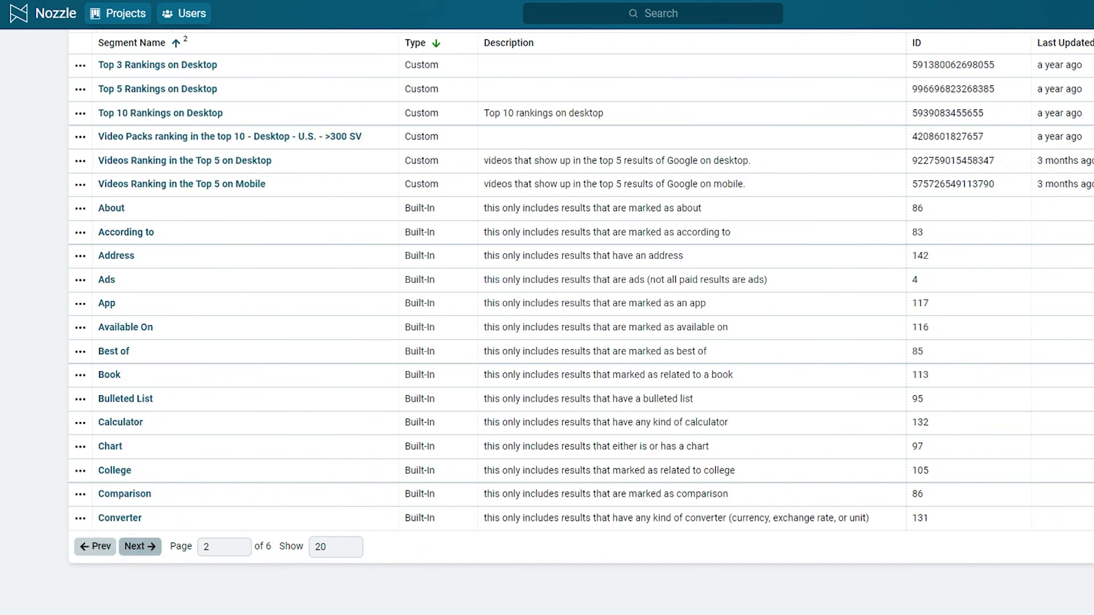
{"action": "left_click", "coordinate": [339, 548]}
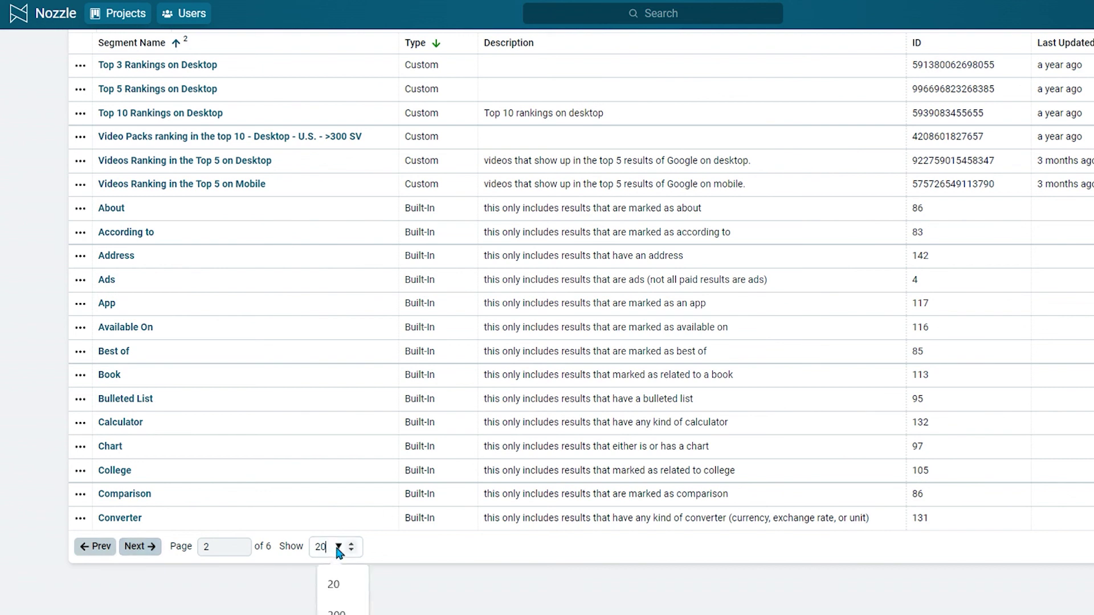
{"action": "double_click", "coordinate": [315, 544]}
{"action": "type", "text": "100"}
{"action": "key", "text": "Return"}
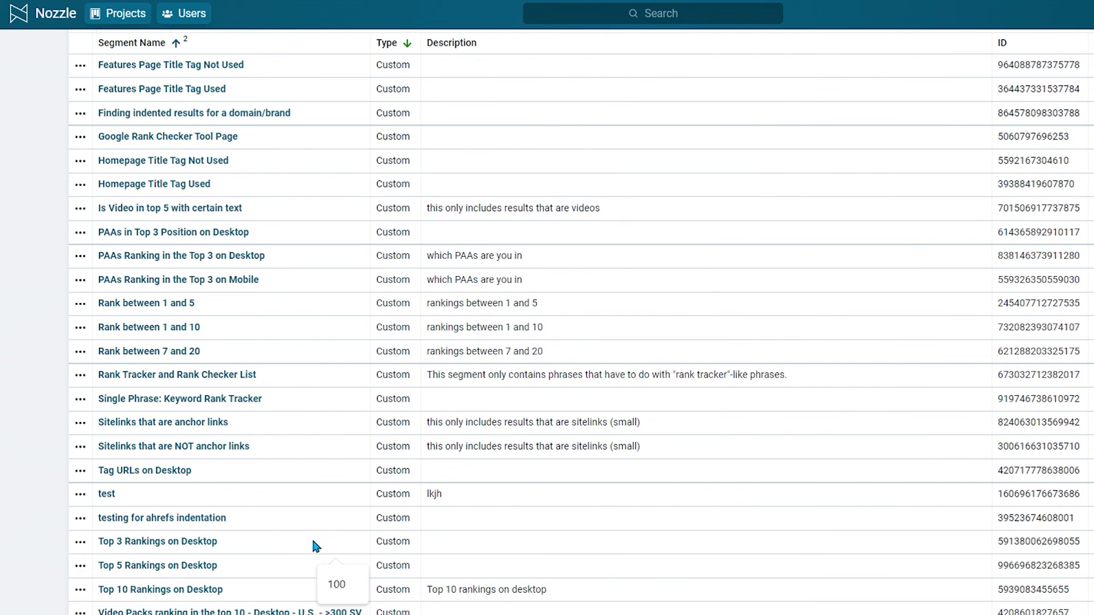
Look through the project's custom and built-in segments and their descriptions.
{"action": "scroll", "coordinate": [487, 419], "scroll_direction": "up", "scroll_amount": 3}
{"action": "scroll", "coordinate": [580, 418], "scroll_direction": "down", "scroll_amount": 12}
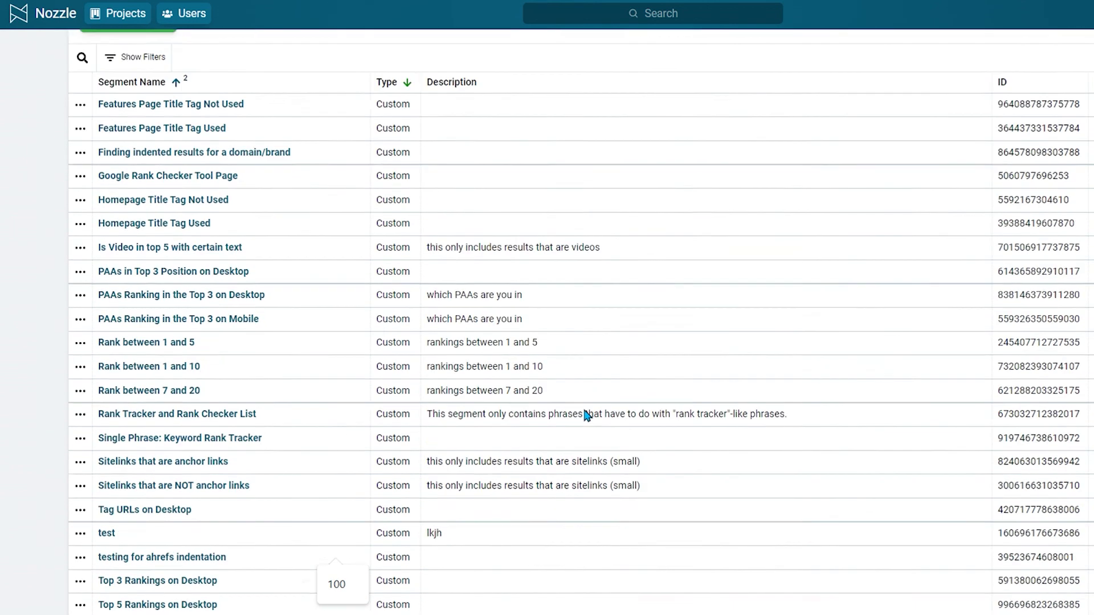
{"action": "scroll", "coordinate": [595, 390], "scroll_direction": "down", "scroll_amount": 4}
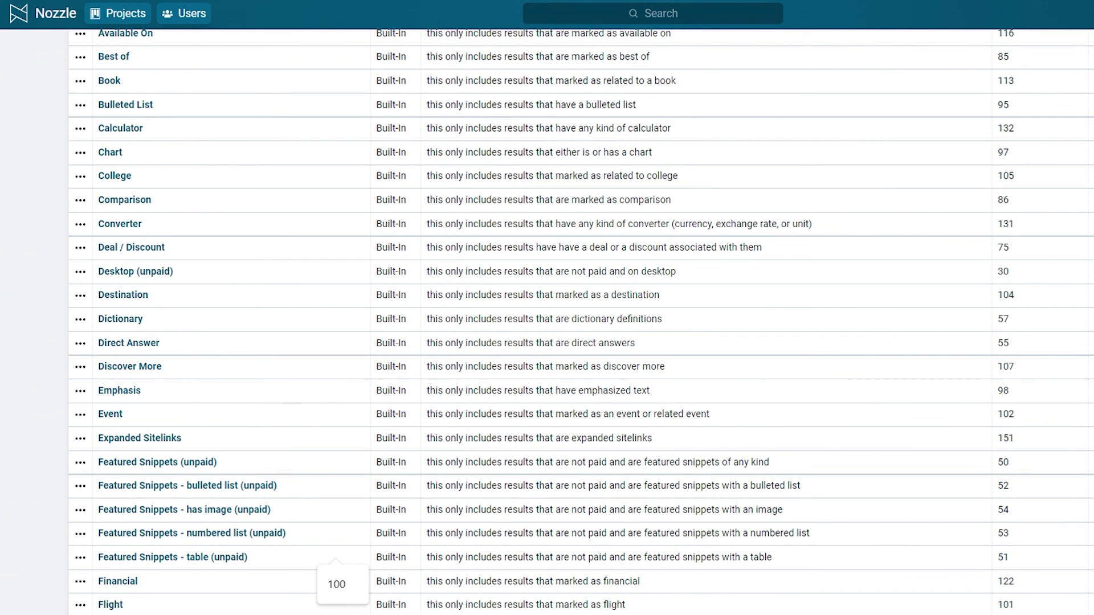
{"action": "scroll", "coordinate": [705, 329], "scroll_direction": "up", "scroll_amount": 15}
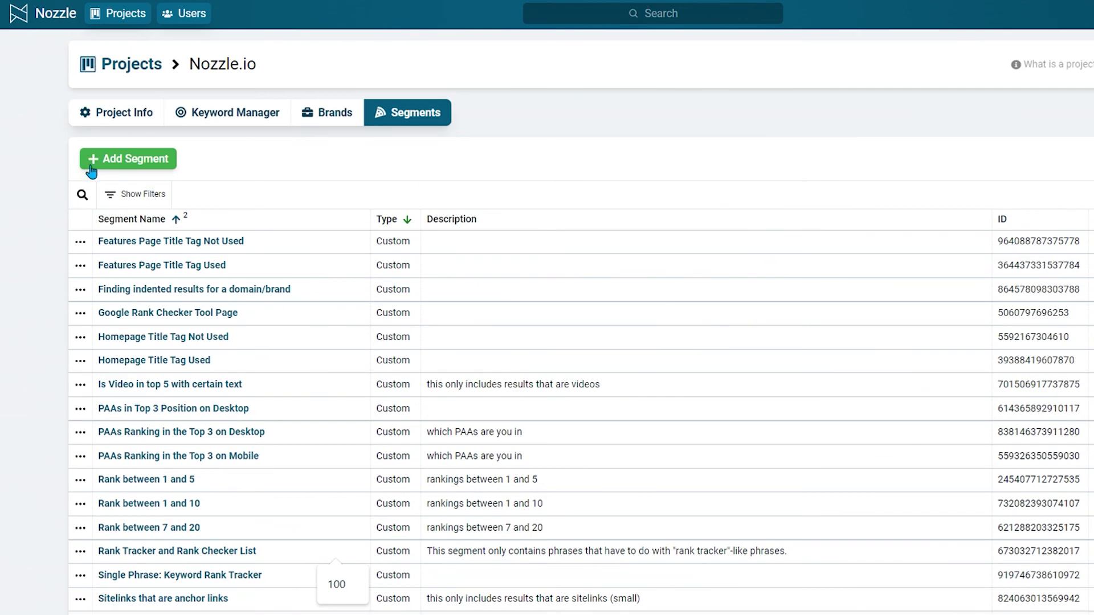
Start a new segment named "new segment" with the description "another new segment".
{"action": "left_click", "coordinate": [161, 166]}
{"action": "type", "text": "new segment"}
{"action": "left_click", "coordinate": [232, 262]}
{"action": "type", "text": "another new segmen"}
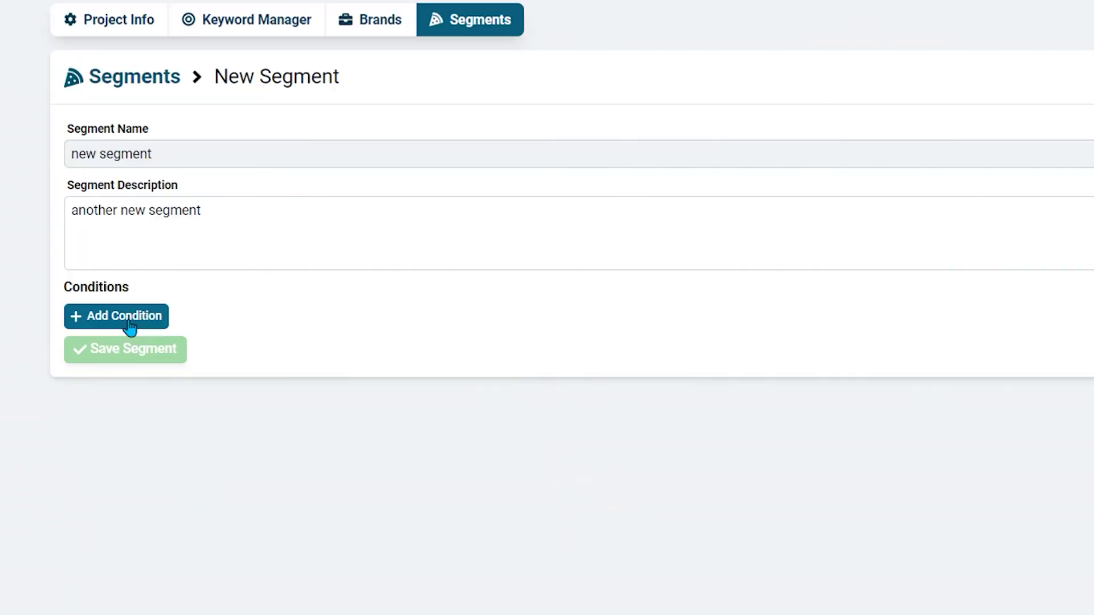
Add a keyword condition to the segment requiring Device to equal iphone.
{"action": "left_click", "coordinate": [130, 327]}
{"action": "type", "text": "device"}
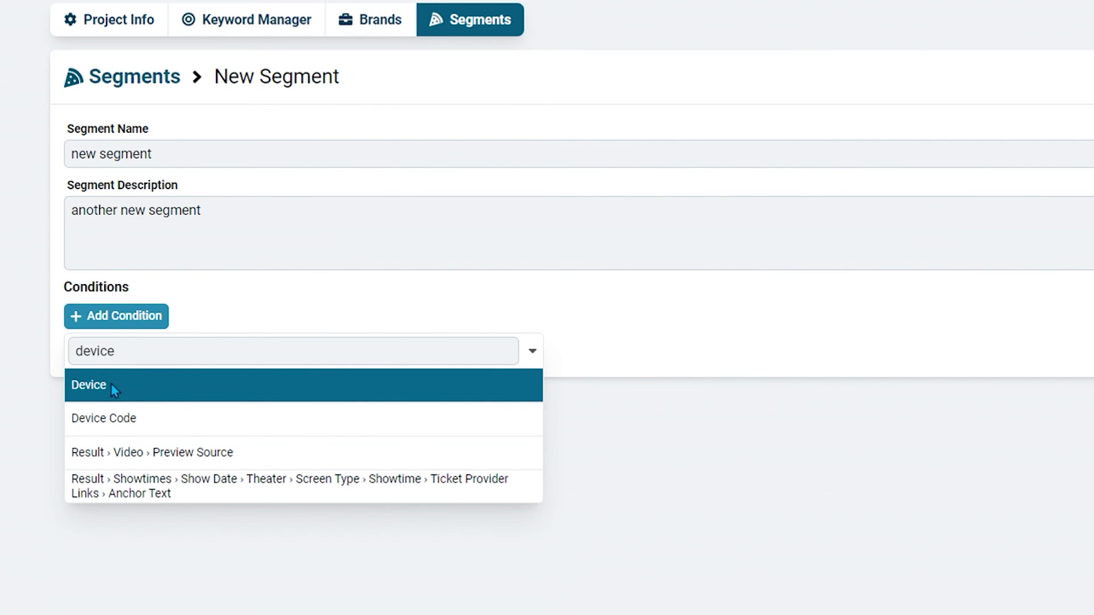
{"action": "left_click", "coordinate": [168, 390]}
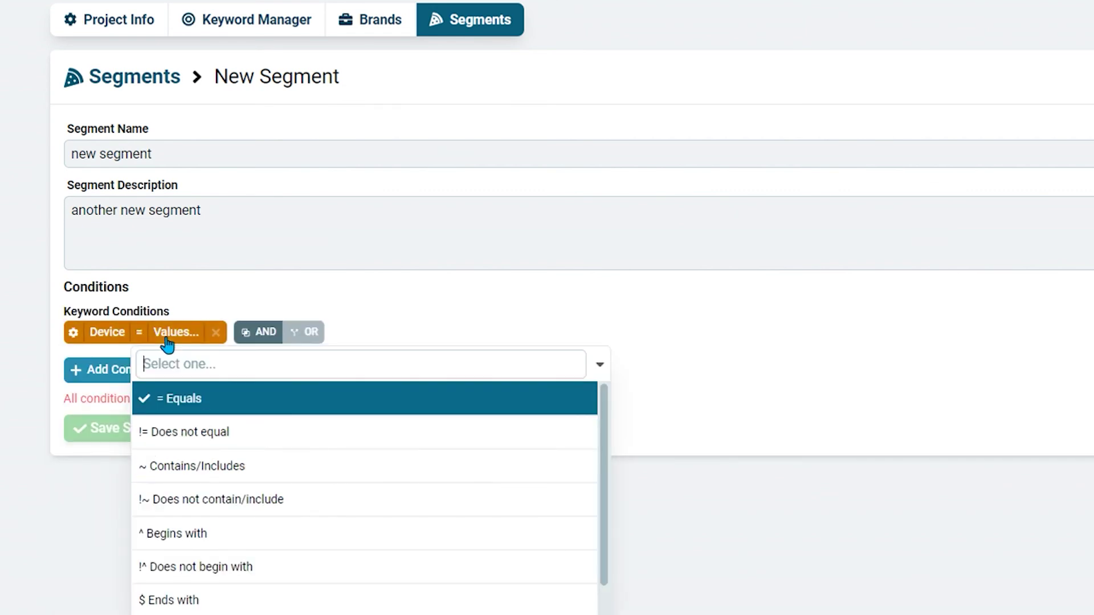
{"action": "key", "text": "Return"}
{"action": "left_click", "coordinate": [237, 431]}
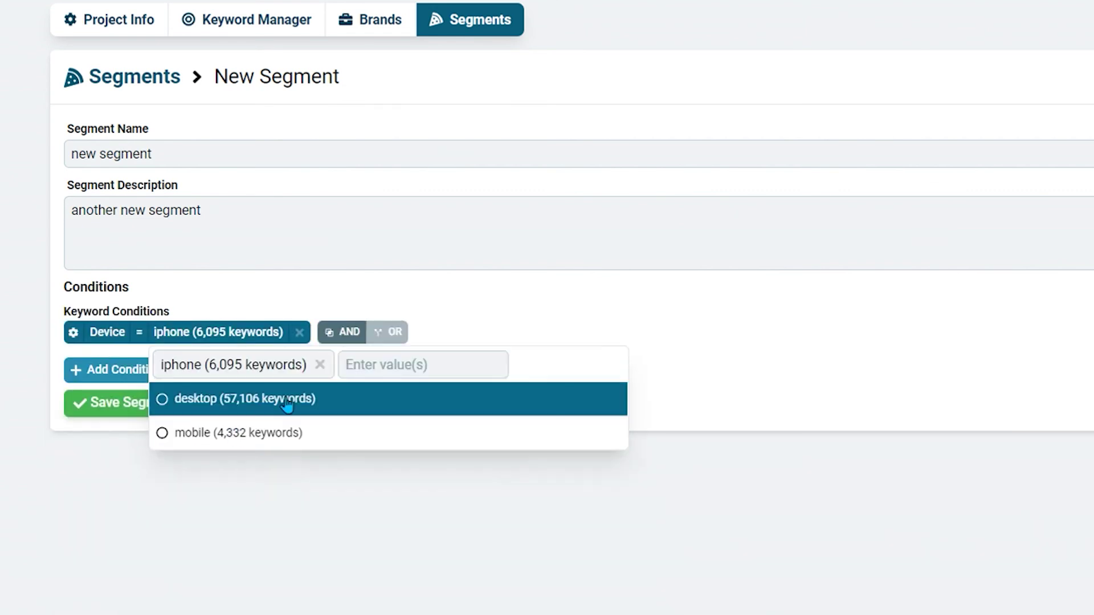
Add a result condition to the segment requiring Is People Also Ask to be True.
{"action": "type", "text": "peop"}
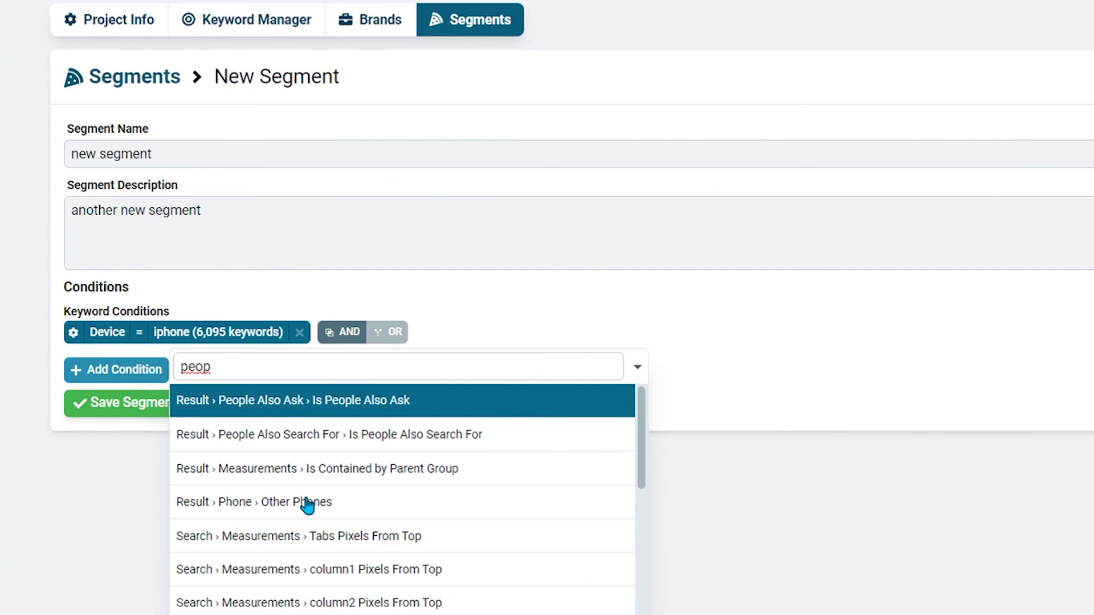
{"action": "left_click", "coordinate": [306, 402]}
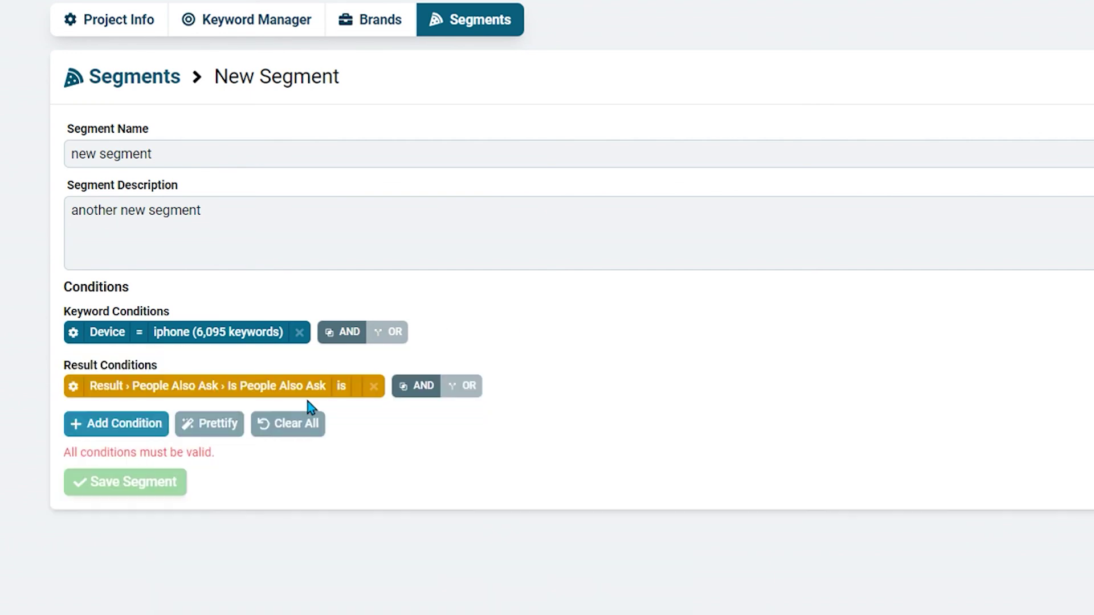
{"action": "left_click", "coordinate": [353, 391]}
{"action": "left_click", "coordinate": [383, 451]}
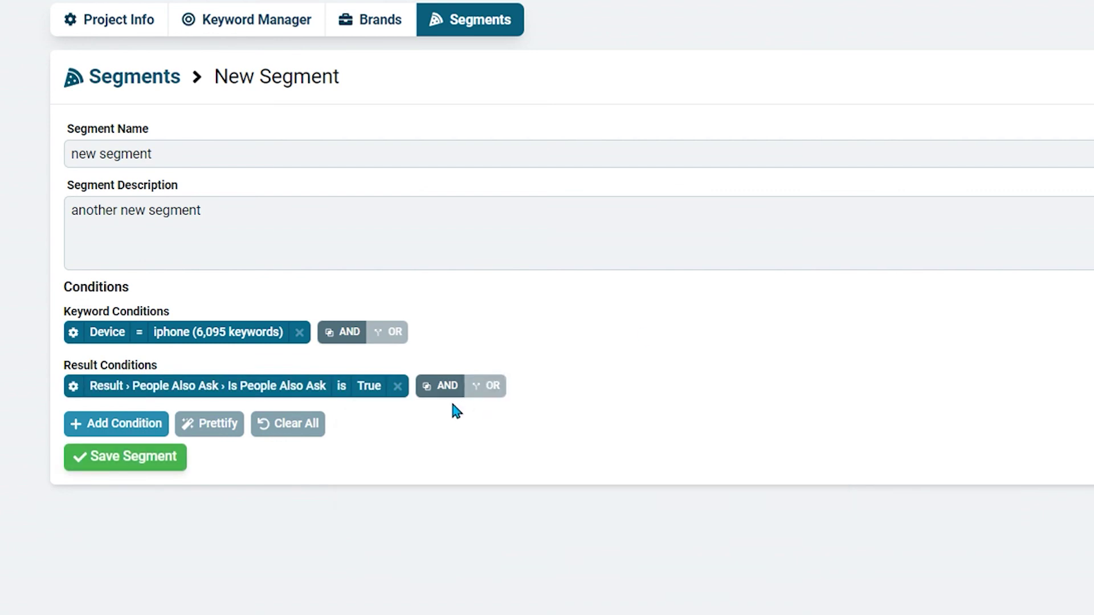
Combine the People Also Ask condition with an AND condition requiring Price › Has Price to be True.
{"action": "left_click", "coordinate": [439, 386]}
{"action": "type", "text": "price"}
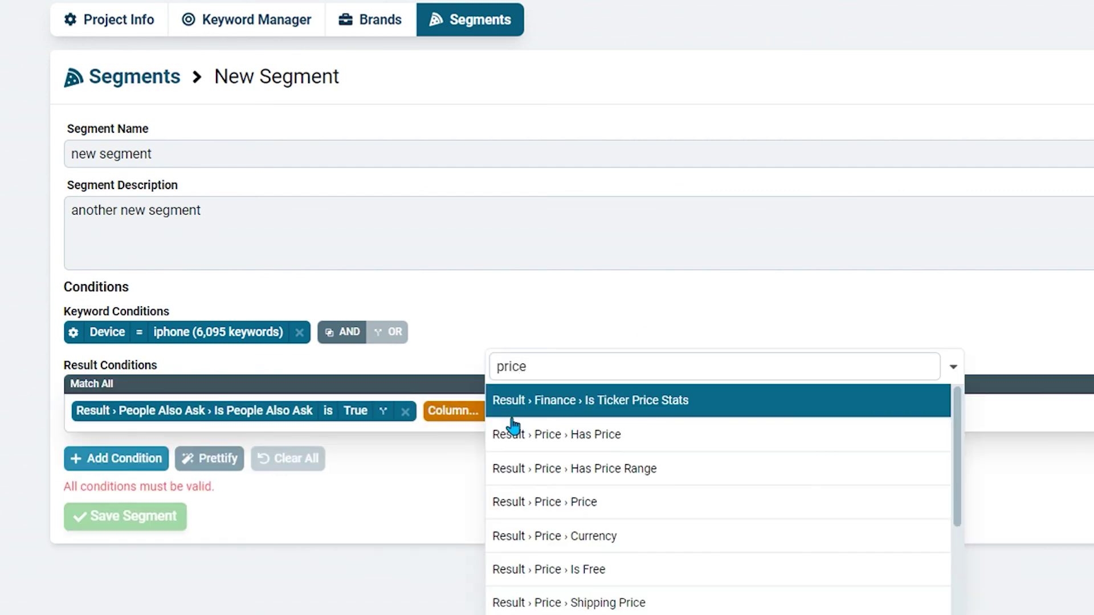
{"action": "left_click", "coordinate": [577, 436]}
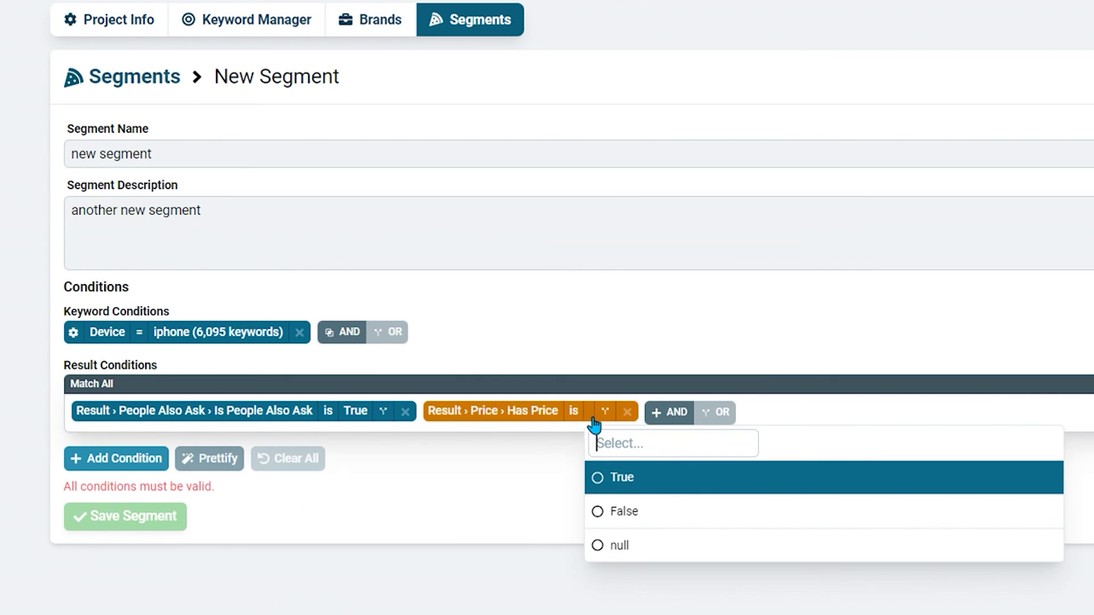
{"action": "left_click", "coordinate": [641, 478]}
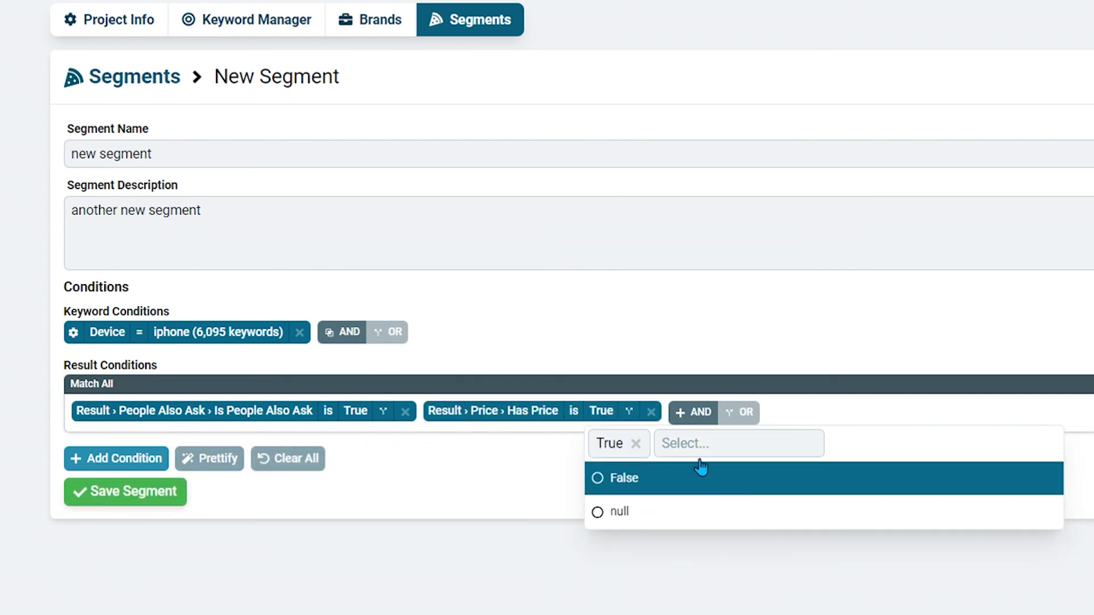
{"action": "left_click", "coordinate": [533, 562]}
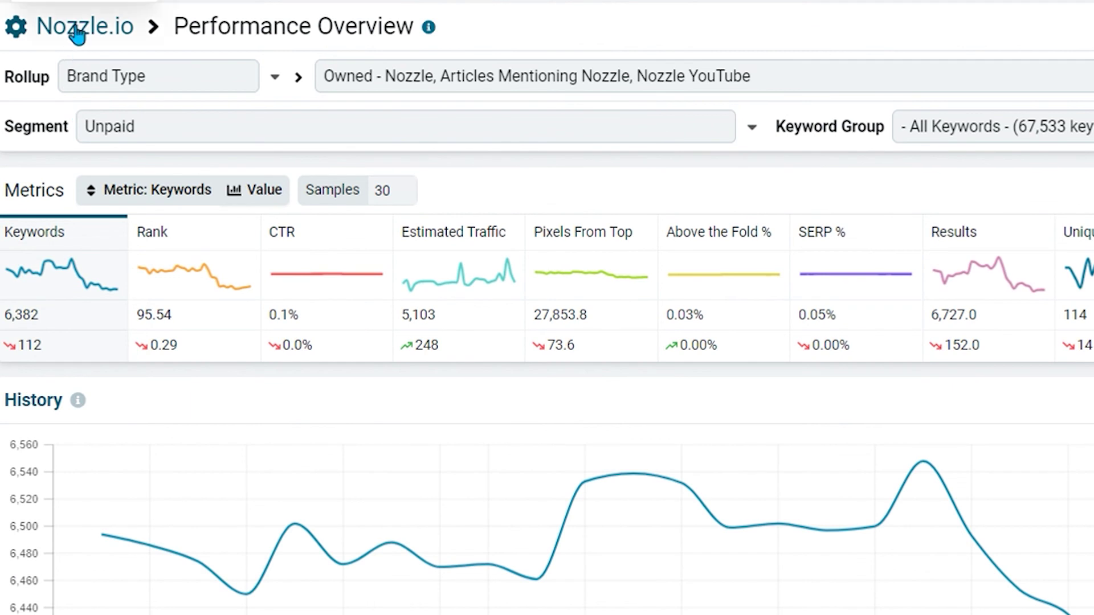
Switch the Performance Overview to the Basketball HQ project and show 50 keywords per page in the Keywords table.
{"action": "left_click", "coordinate": [76, 35]}
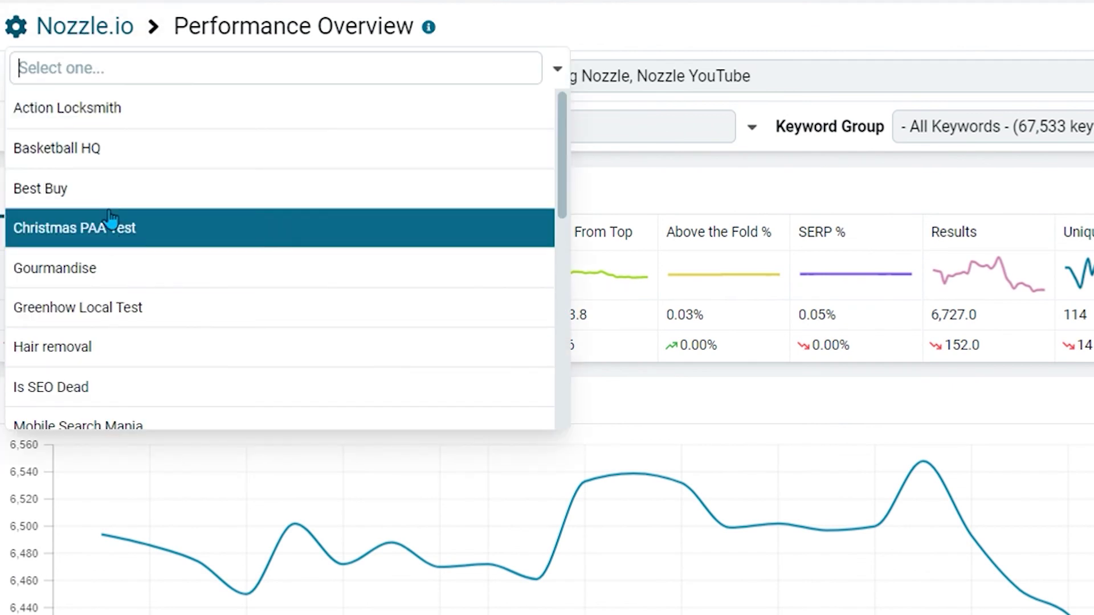
{"action": "left_click", "coordinate": [110, 150]}
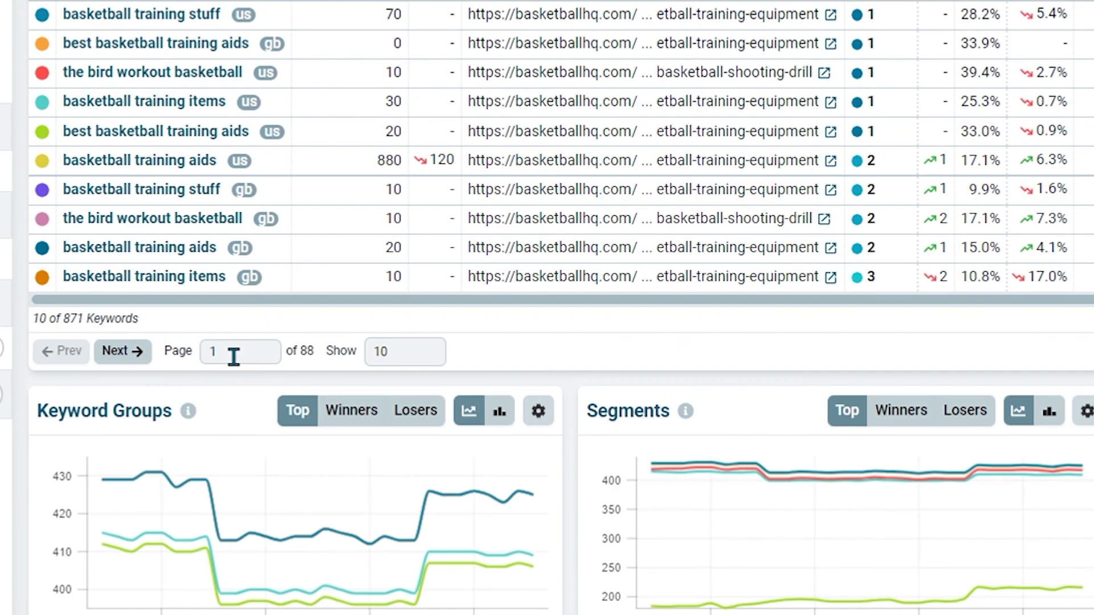
{"action": "left_click_drag", "start_coordinate": [400, 352], "coordinate": [368, 349]}
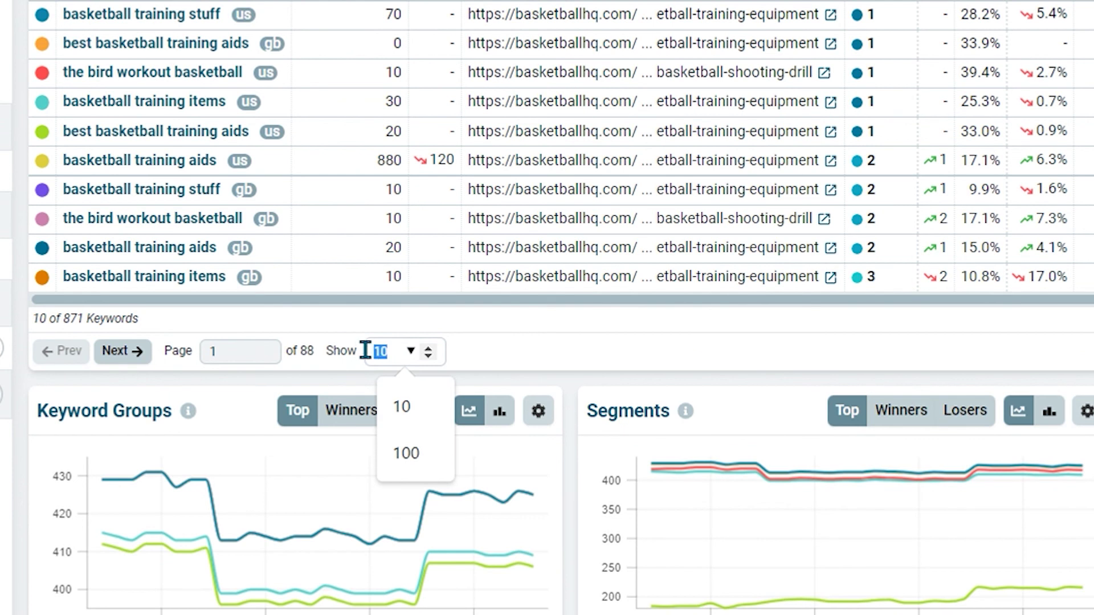
{"action": "type", "text": "50"}
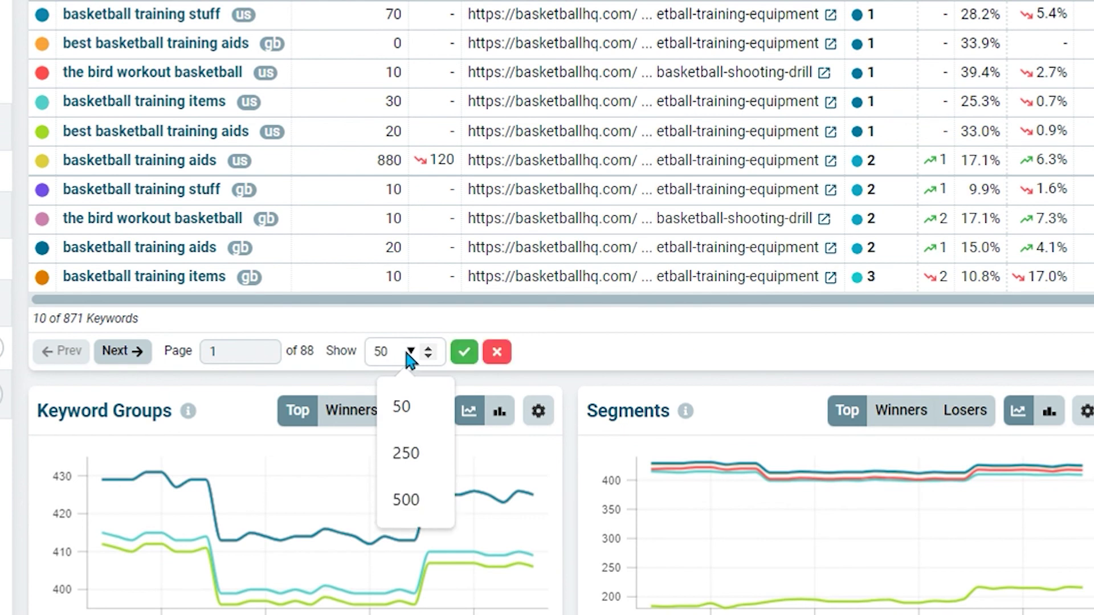
{"action": "left_click", "coordinate": [464, 351]}
Show the widget controls of the Keyword Groups chart below the Keywords table.
{"action": "scroll", "coordinate": [504, 393], "scroll_direction": "down", "scroll_amount": 10}
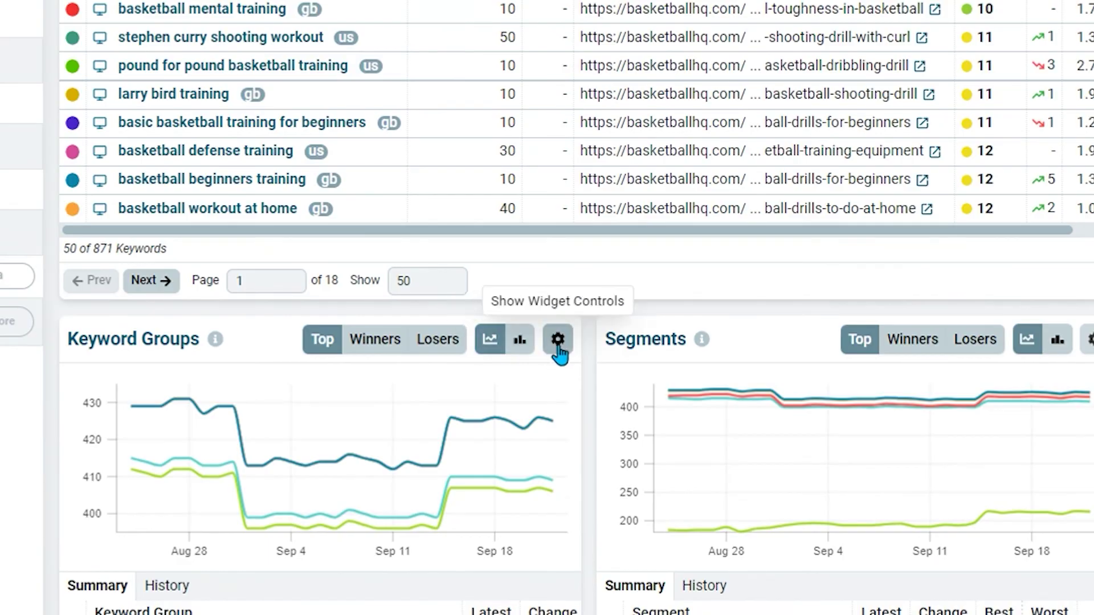
{"action": "left_click", "coordinate": [559, 353]}
{"action": "scroll", "coordinate": [558, 319], "scroll_direction": "down", "scroll_amount": 2}
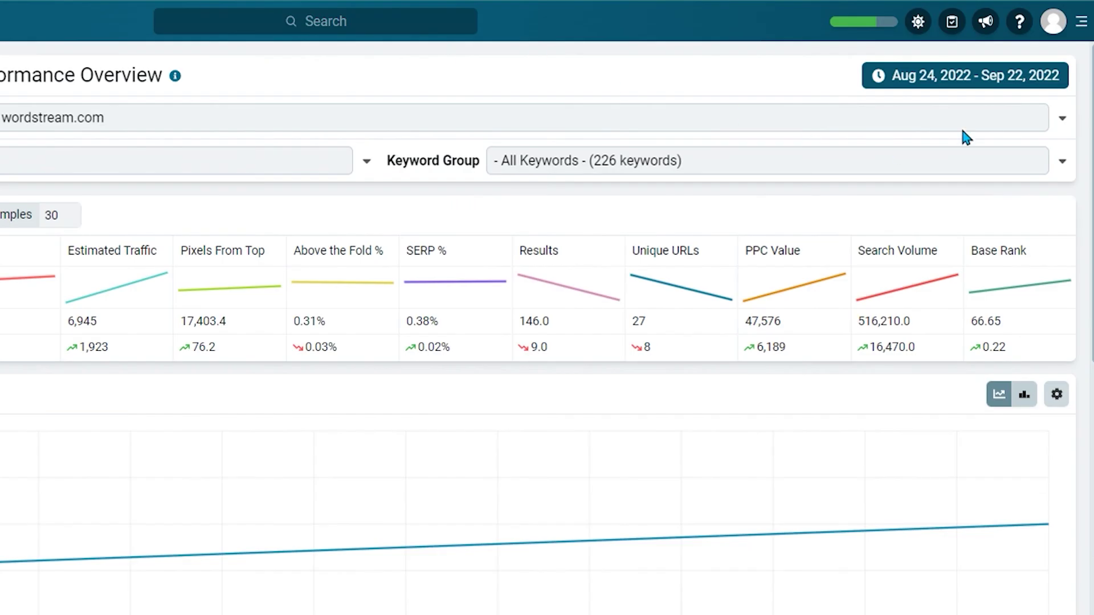
Open the Nozzle support help, look through its article topics, and close it.
{"action": "left_click", "coordinate": [1017, 22]}
{"action": "scroll", "coordinate": [861, 455], "scroll_direction": "down", "scroll_amount": 8}
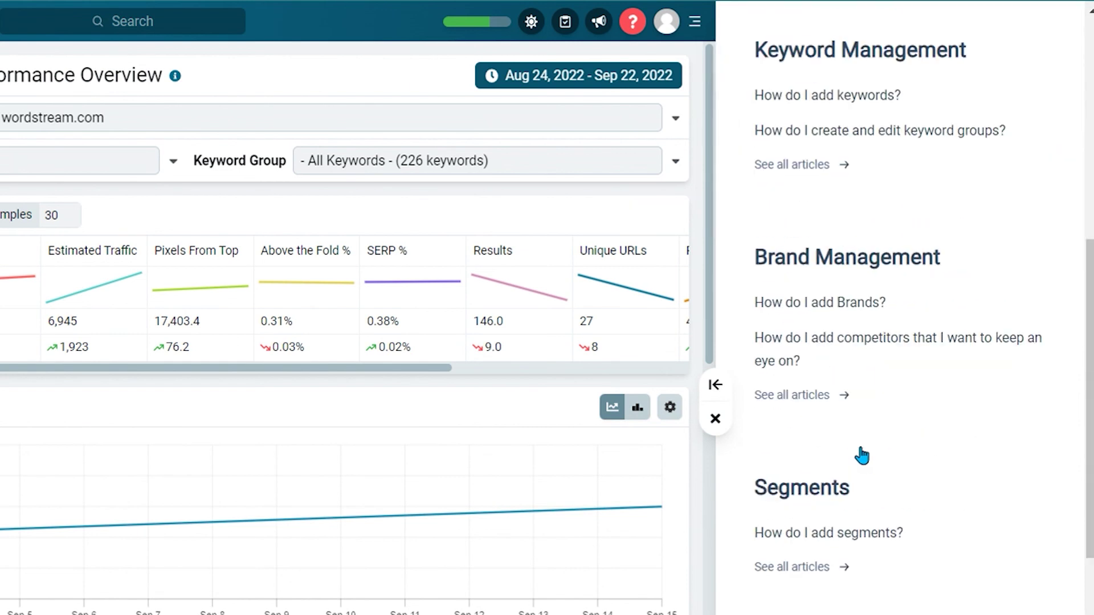
{"action": "scroll", "coordinate": [860, 445], "scroll_direction": "up", "scroll_amount": 8}
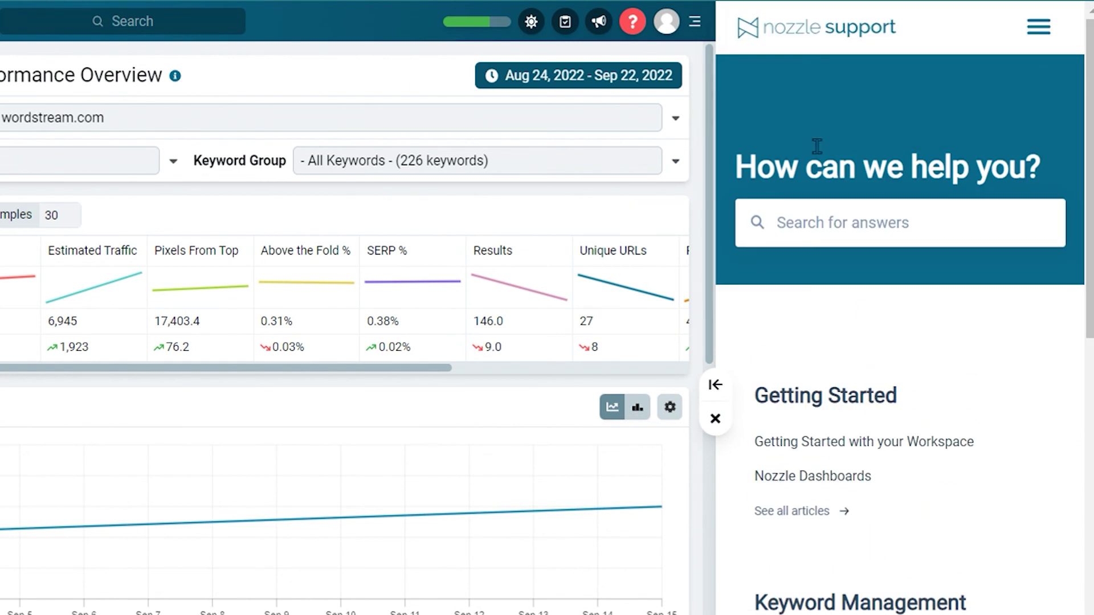
{"action": "left_click", "coordinate": [631, 23]}
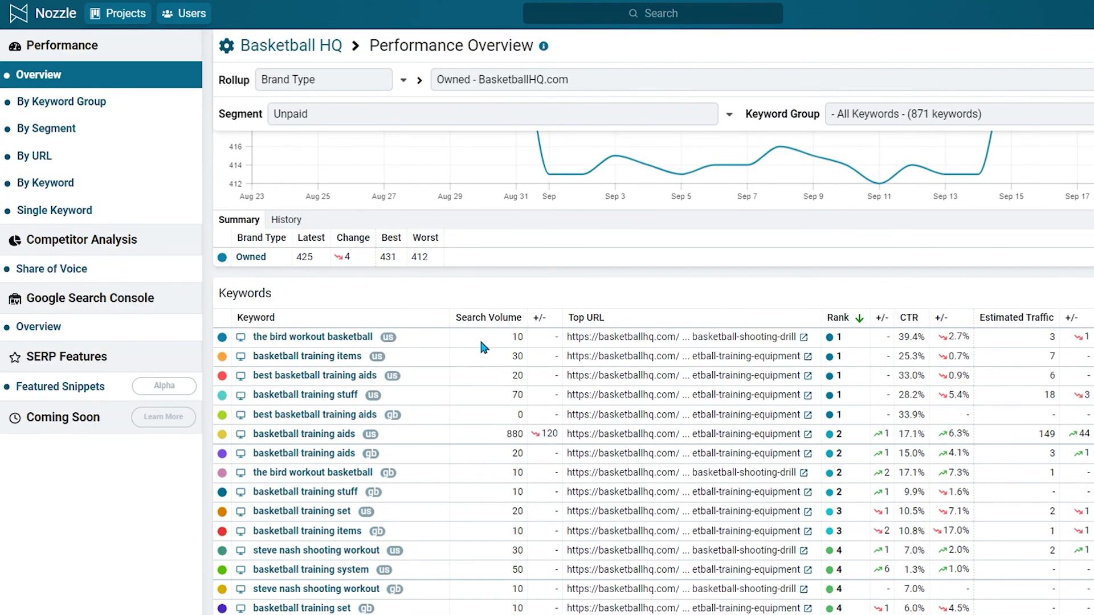
Sort Basketball HQ's Keywords table by Search Volume.
{"action": "mouse_move", "coordinate": [1005, 325]}
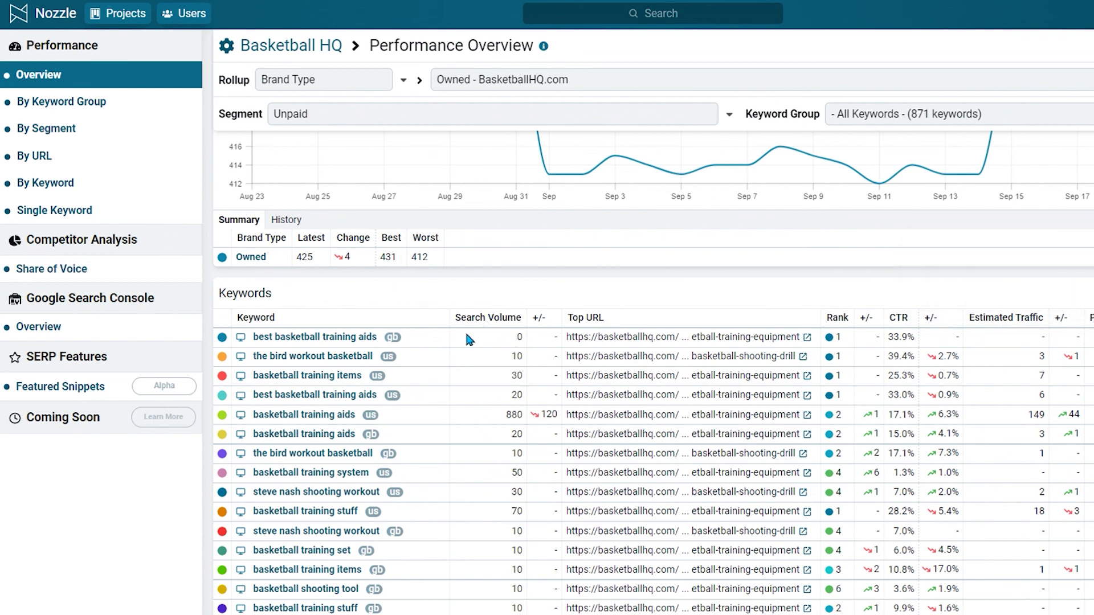
{"action": "left_click", "coordinate": [479, 318]}
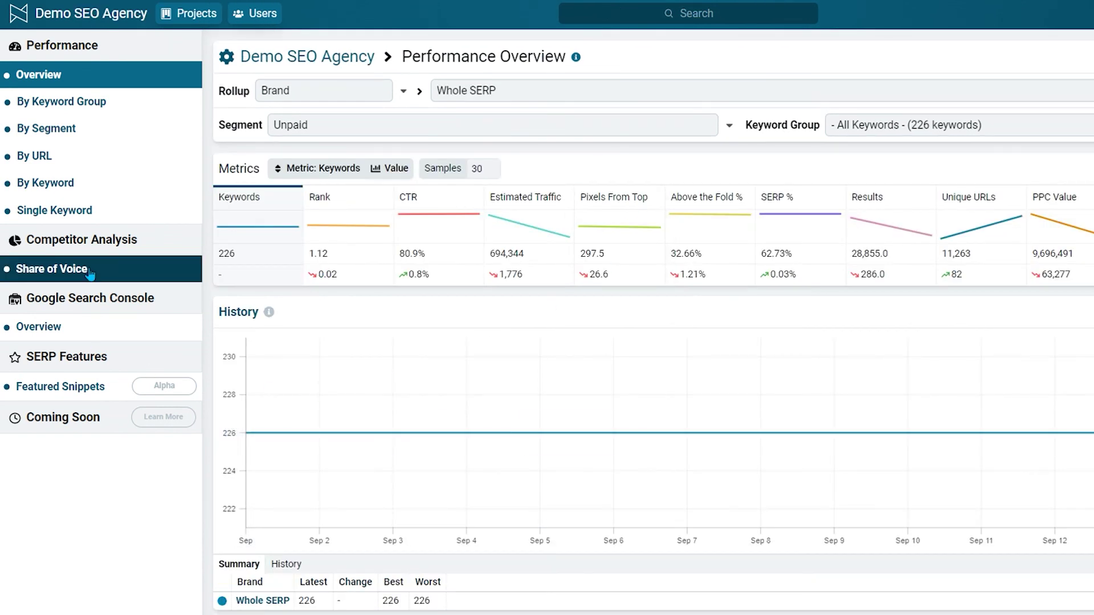
Open Demo SEO Agency's Competitive Share of Voice, check the rollup options, and review the table of domains.
{"action": "left_click", "coordinate": [93, 269]}
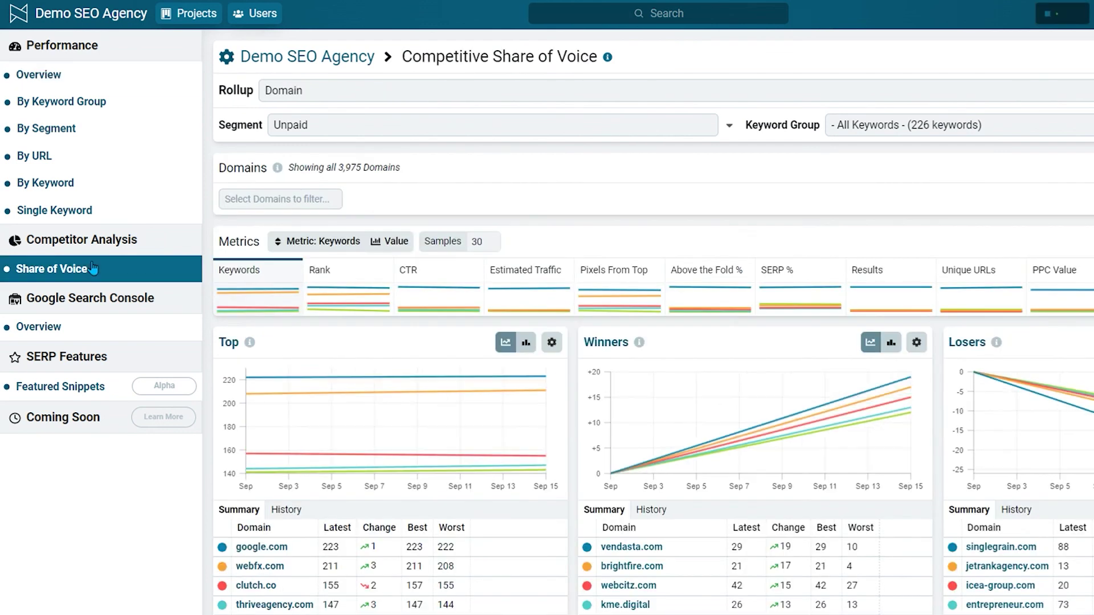
{"action": "left_click", "coordinate": [318, 95]}
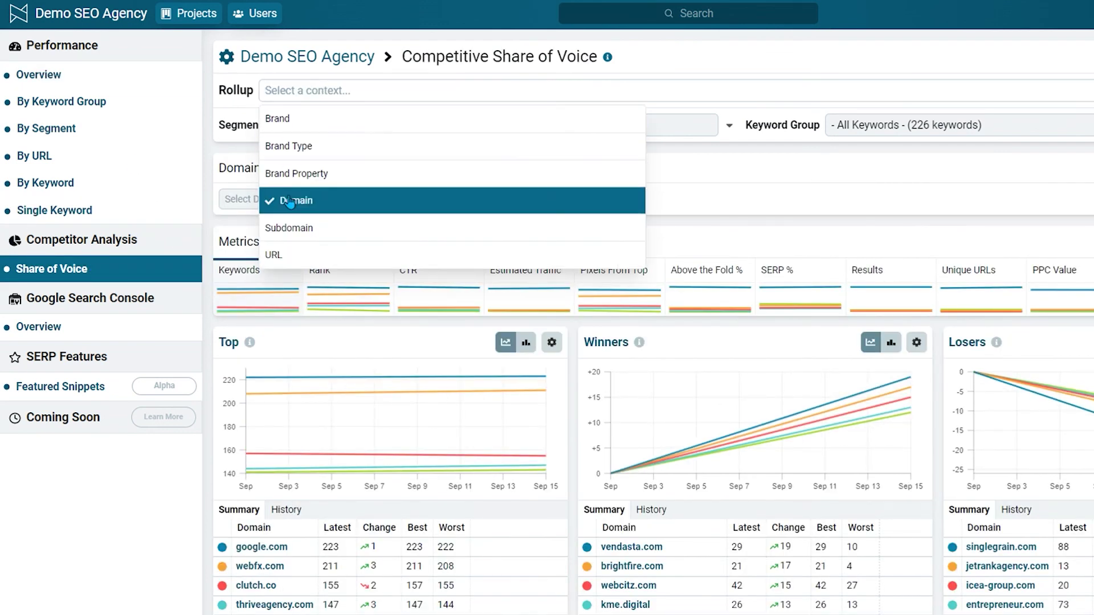
{"action": "left_click", "coordinate": [351, 176]}
{"action": "scroll", "coordinate": [467, 154], "scroll_direction": "down", "scroll_amount": 10}
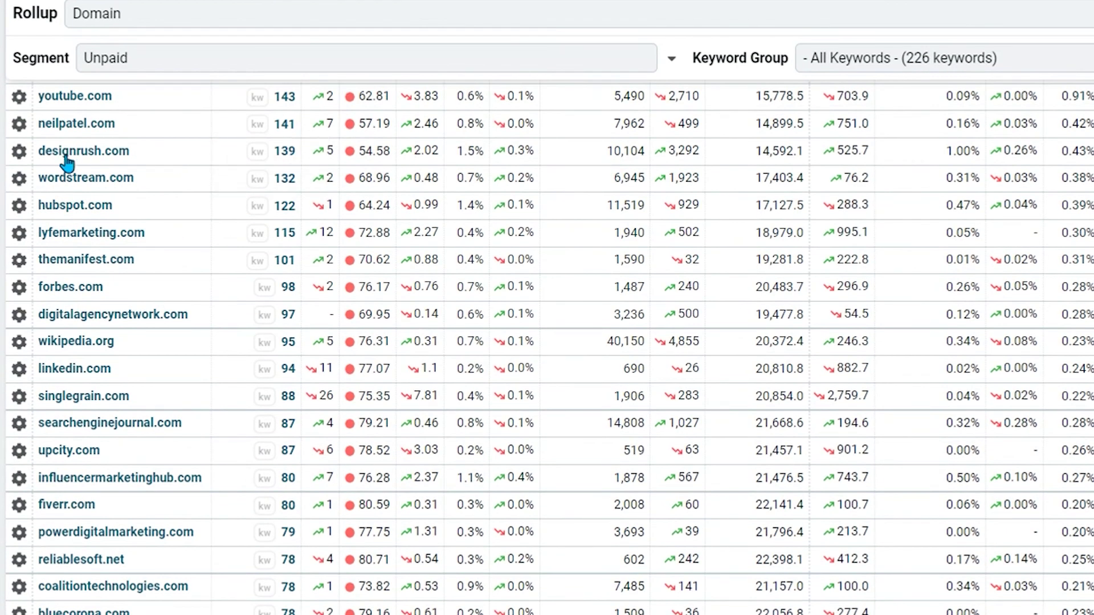
Start creating a brand from the wordstream.com domain in the share of voice table.
{"action": "left_click", "coordinate": [19, 179]}
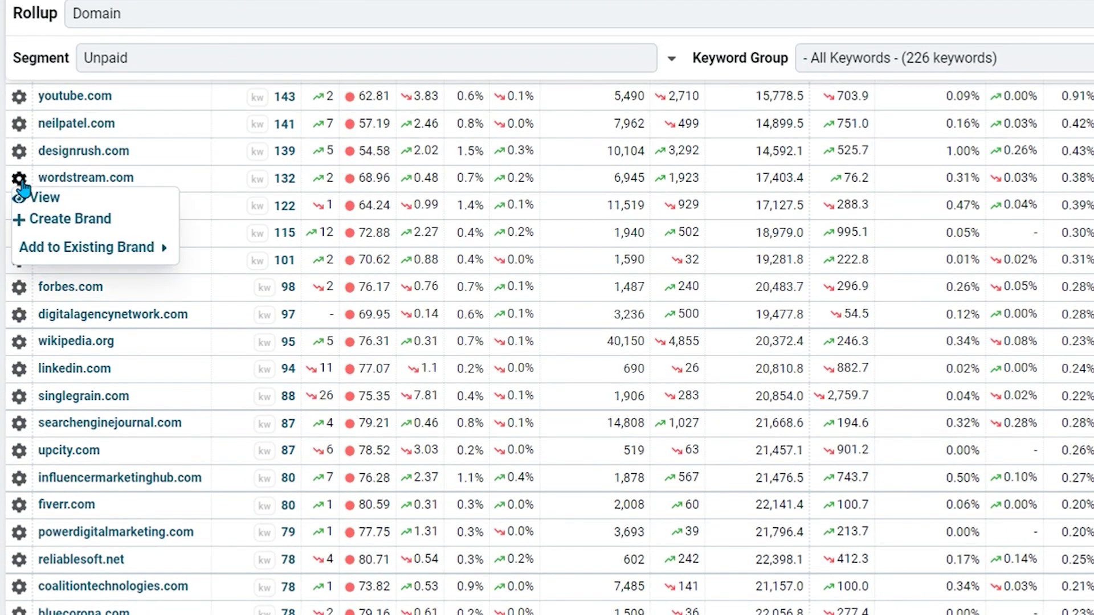
{"action": "left_click", "coordinate": [74, 228]}
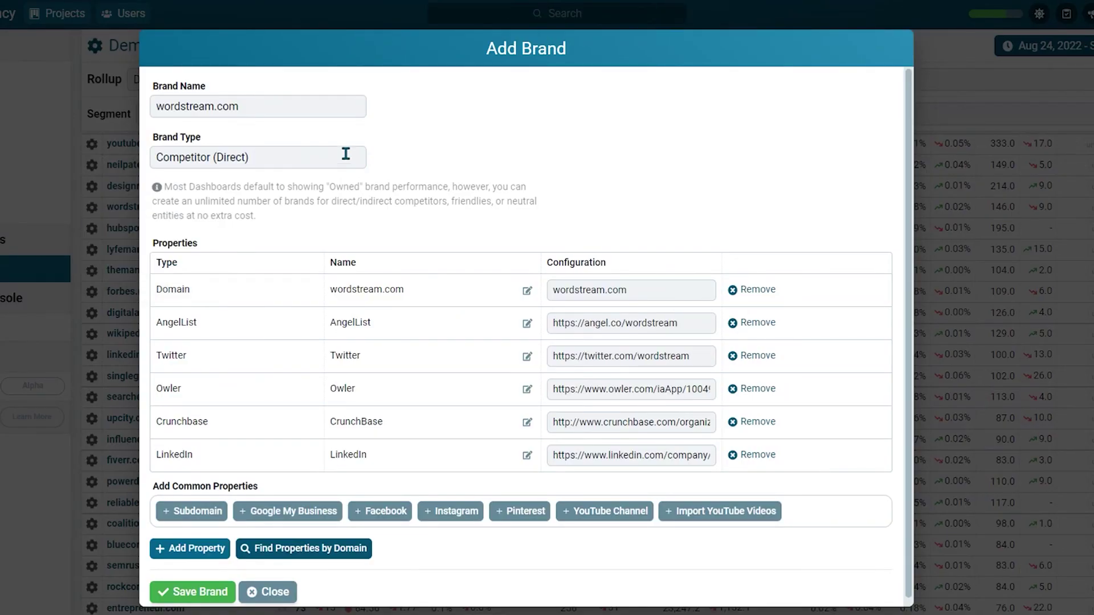